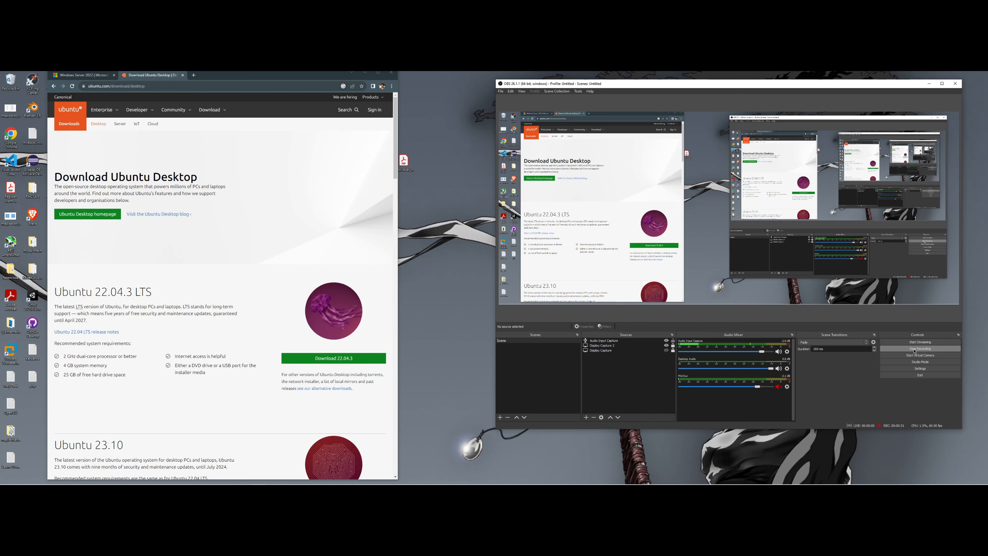
# - Minimize OBS, shift Chrome aside, and launch VMware Workstation Pro 17 from its desktop shortcut
pyautogui.click(928, 83)
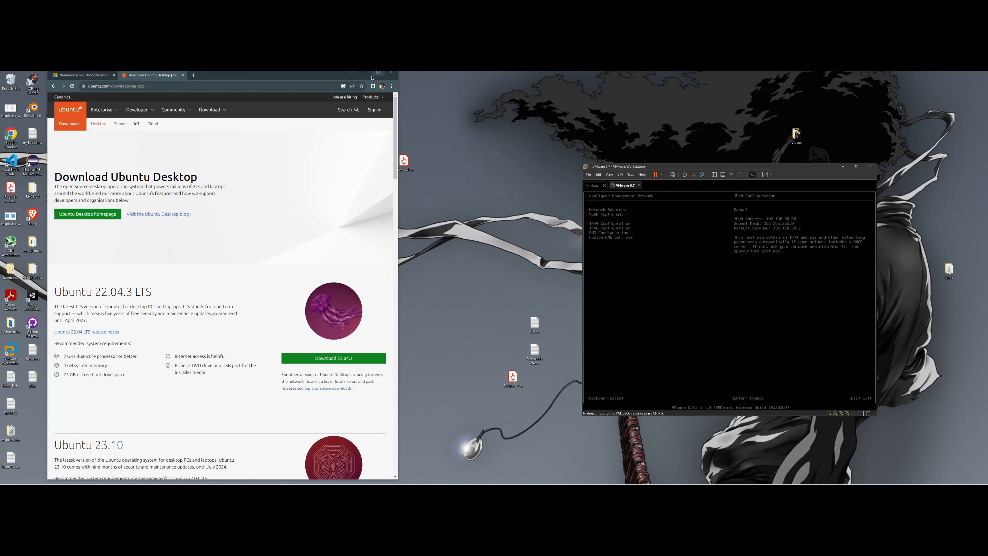
pyautogui.moveTo(318, 73); pyautogui.dragTo(474, 76)
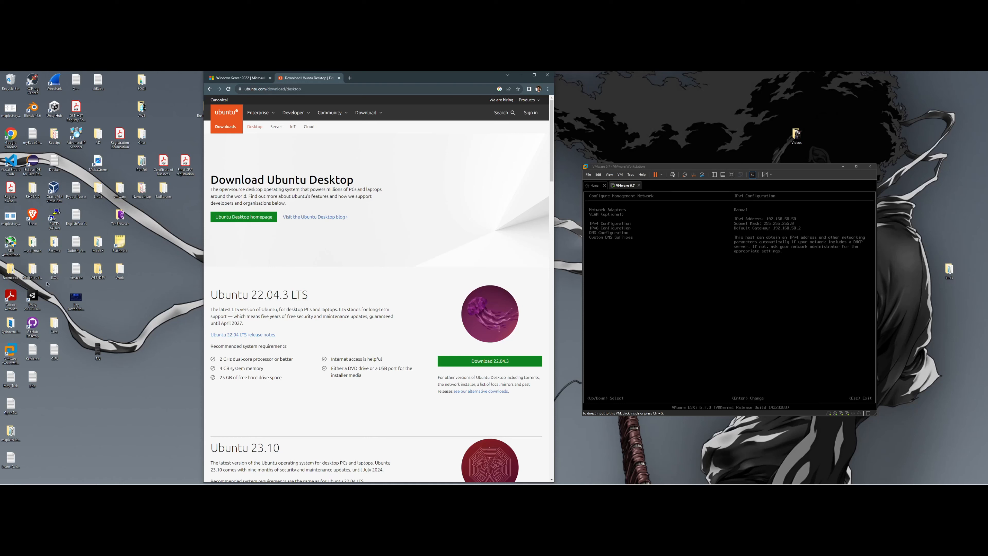
pyautogui.click(15, 355)
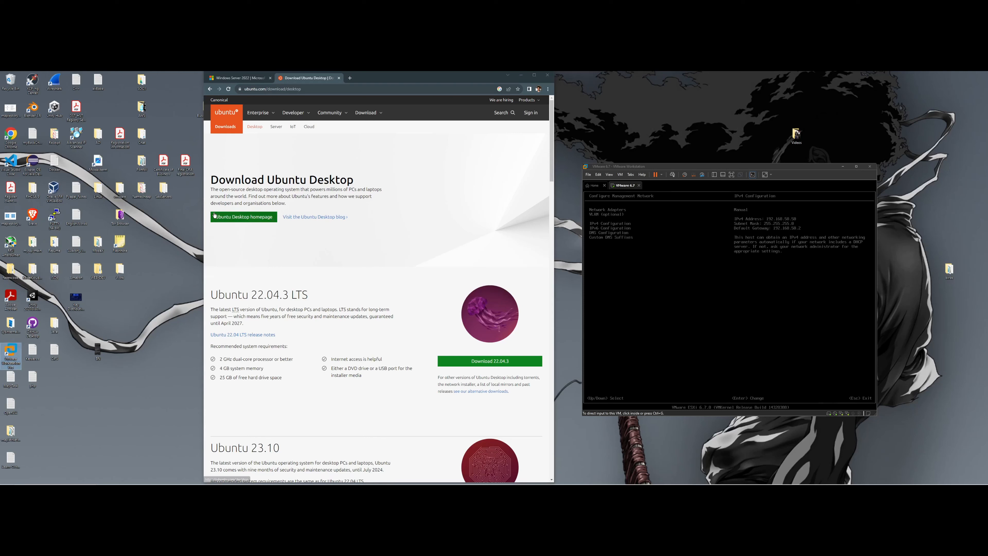
pyautogui.doubleClick(16, 360)
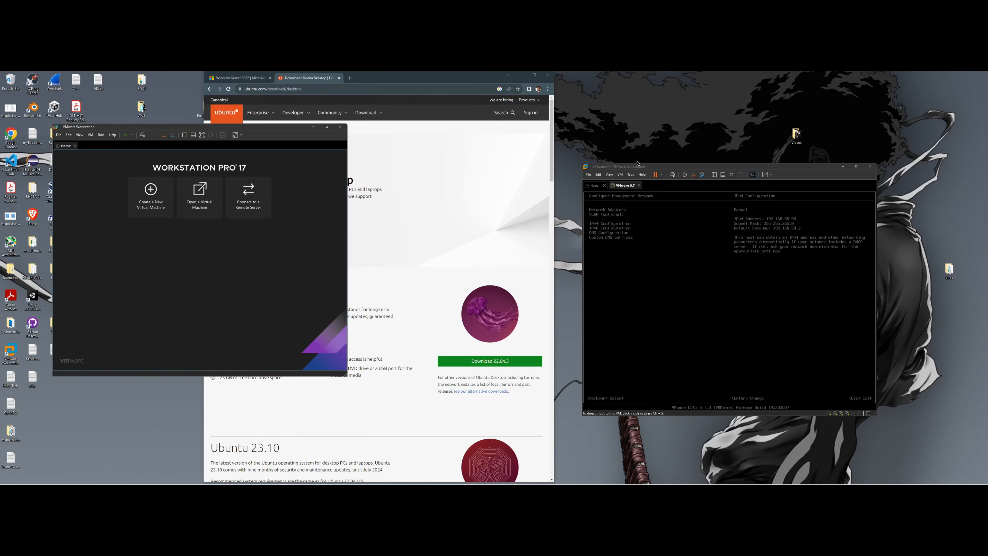
# - Place the VMware 6.7 and Workstation Pro 17 windows side by side and choose Open a Virtual Machine
pyautogui.moveTo(643, 170); pyautogui.dragTo(602, 138)
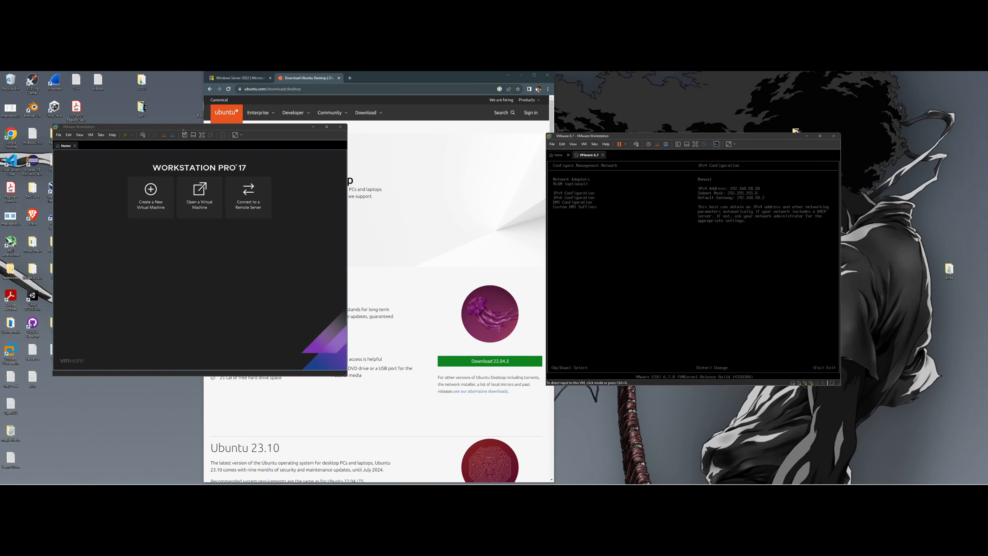
pyautogui.moveTo(184, 132); pyautogui.dragTo(148, 139)
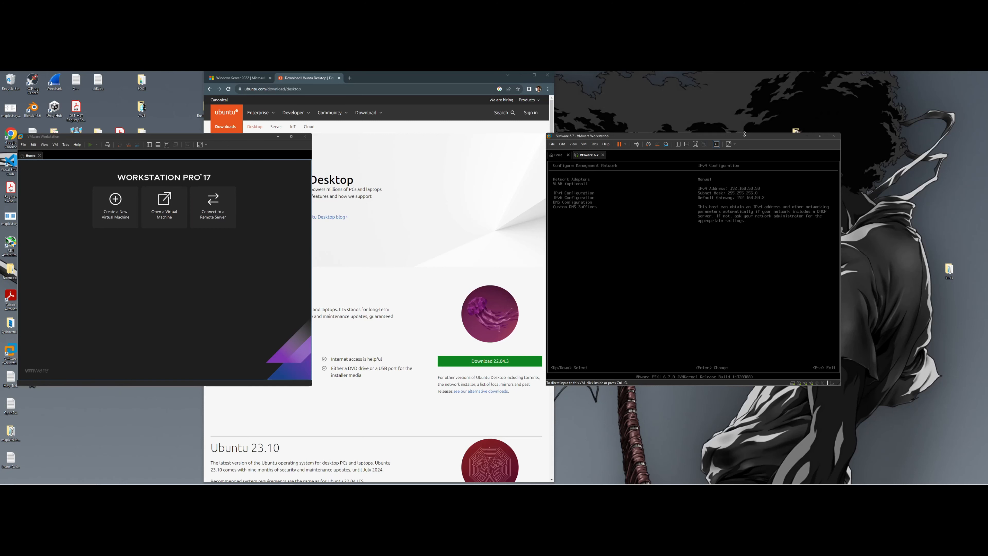
pyautogui.moveTo(743, 136); pyautogui.dragTo(805, 126)
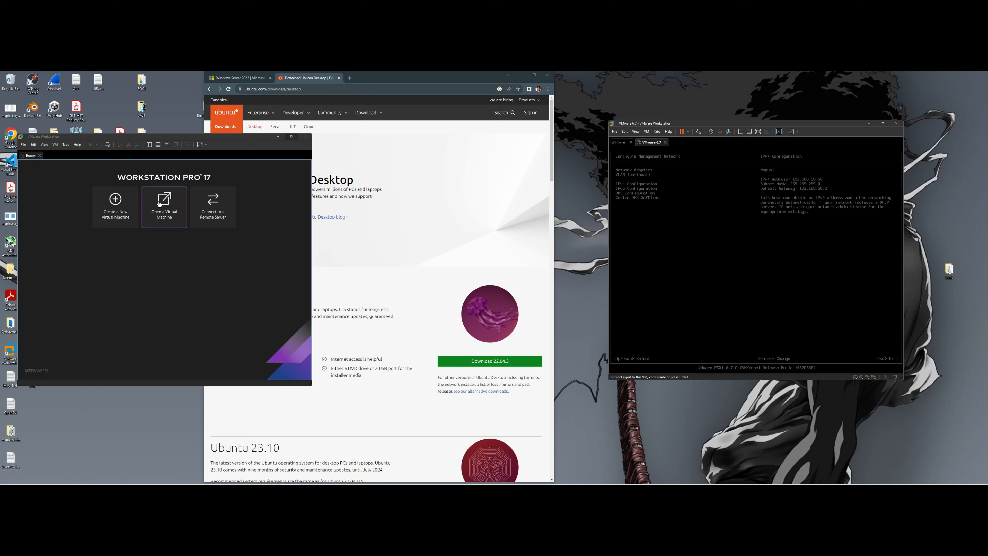
pyautogui.click(165, 216)
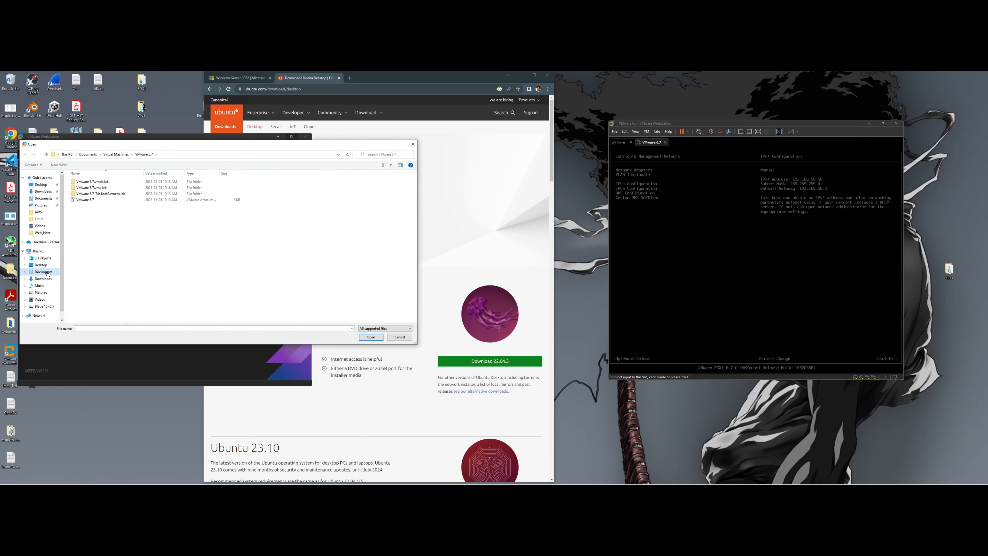
# - Browse to Documents > Virtual Machines > VMware 6.7 and open its virtual machine file
pyautogui.click(43, 272)
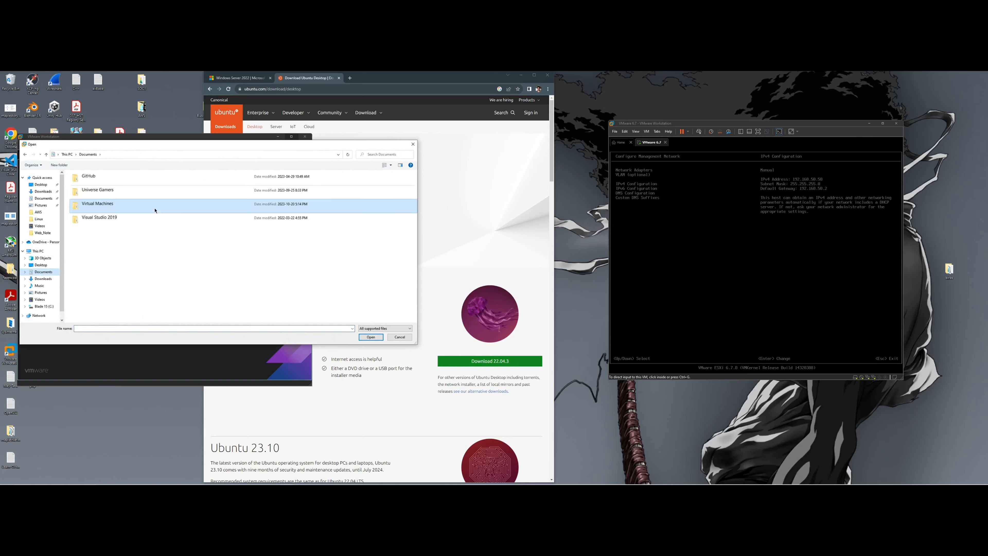
pyautogui.doubleClick(114, 205)
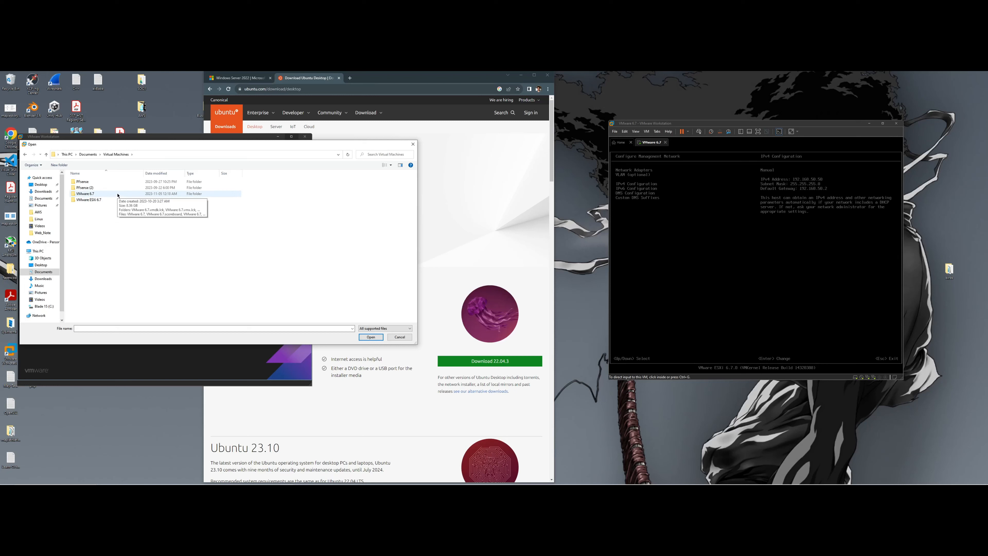
pyautogui.click(118, 195)
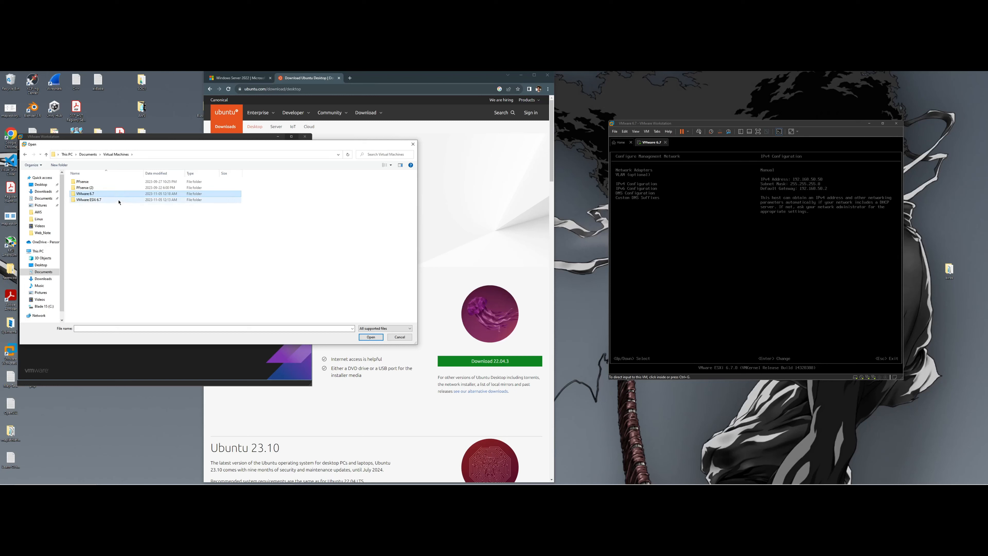
pyautogui.click(119, 201)
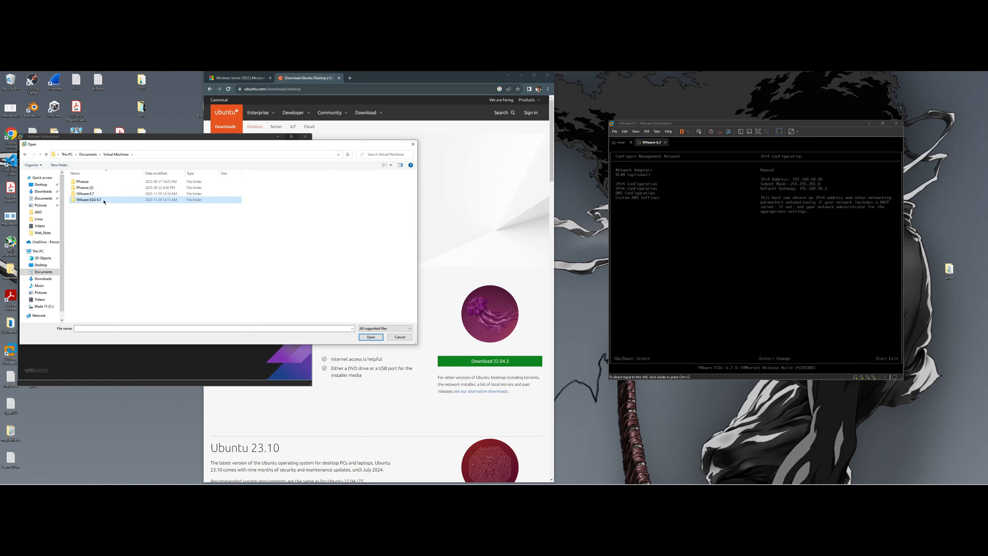
pyautogui.click(96, 193)
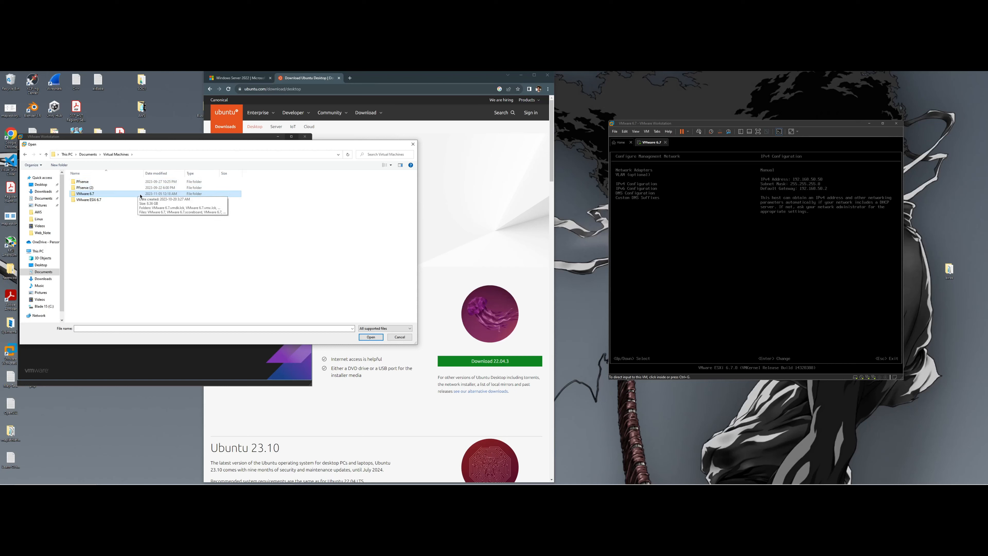
pyautogui.click(119, 201)
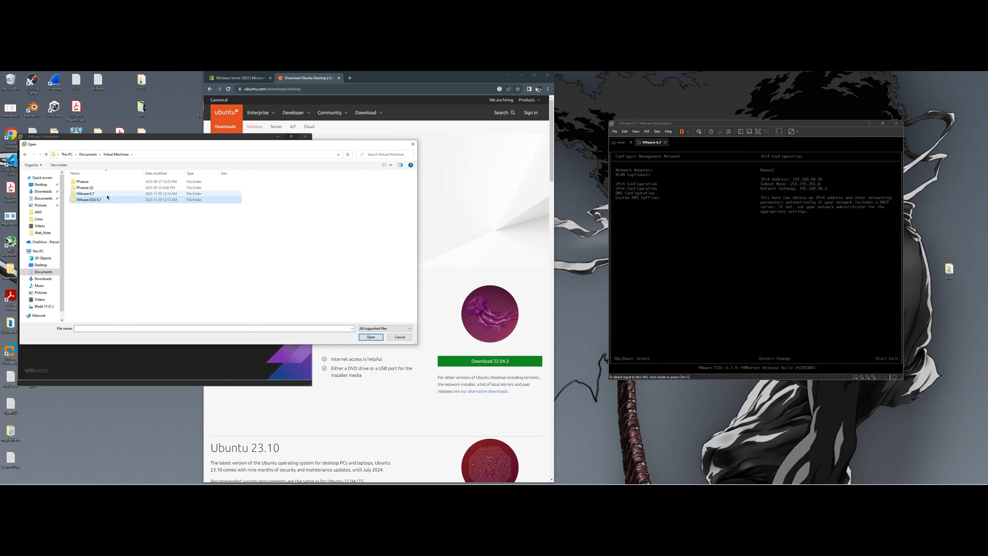
pyautogui.click(107, 195)
pyautogui.doubleClick(107, 195)
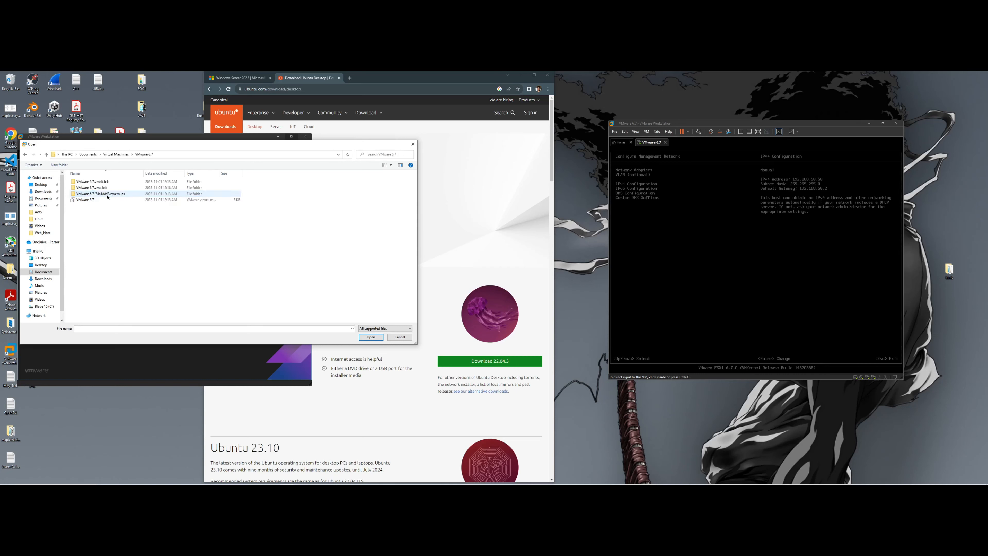
pyautogui.click(95, 200)
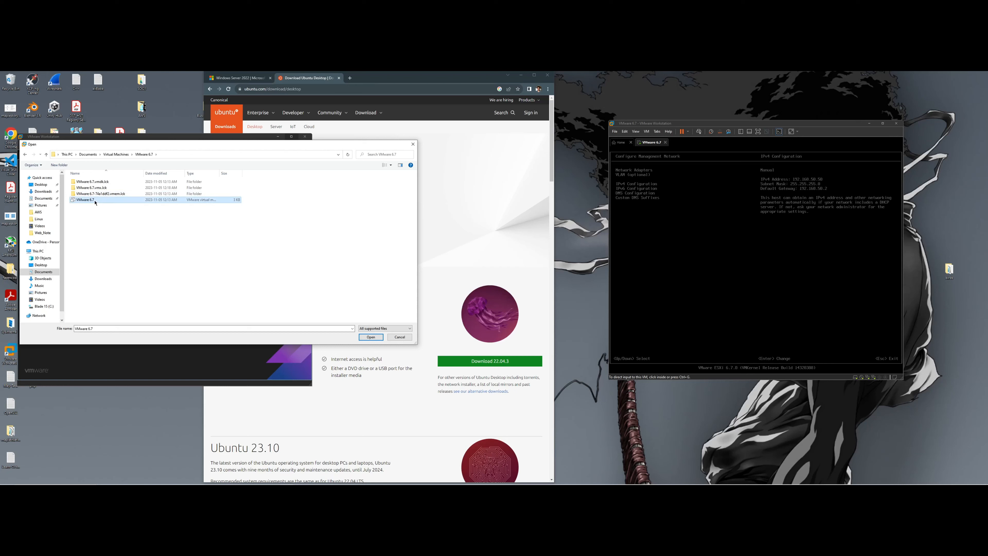
pyautogui.moveTo(219, 174); pyautogui.dragTo(262, 183)
pyautogui.doubleClick(153, 201)
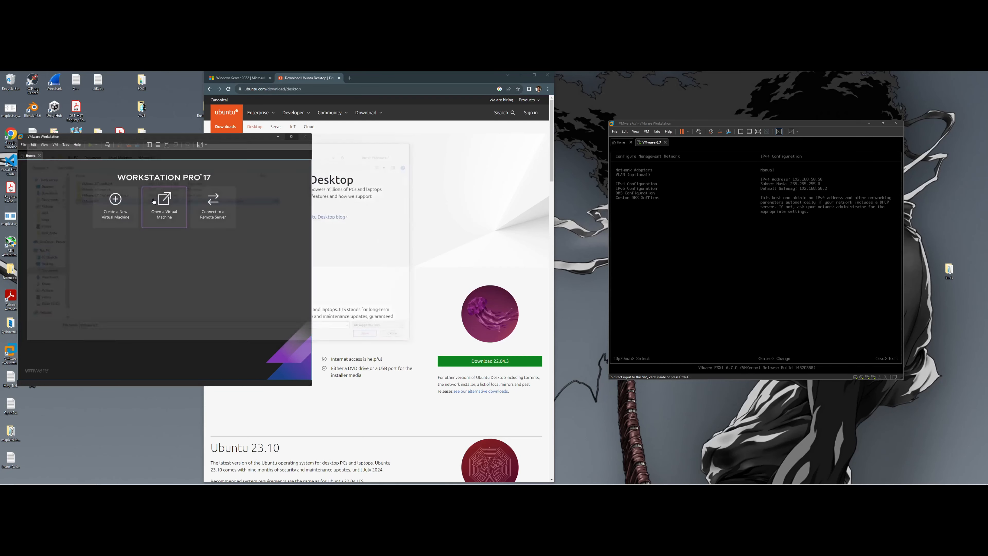
# - Cancel the in-use warning, close the extra Workstation window, and shift the browser left
pyautogui.moveTo(242, 141); pyautogui.dragTo(372, 157)
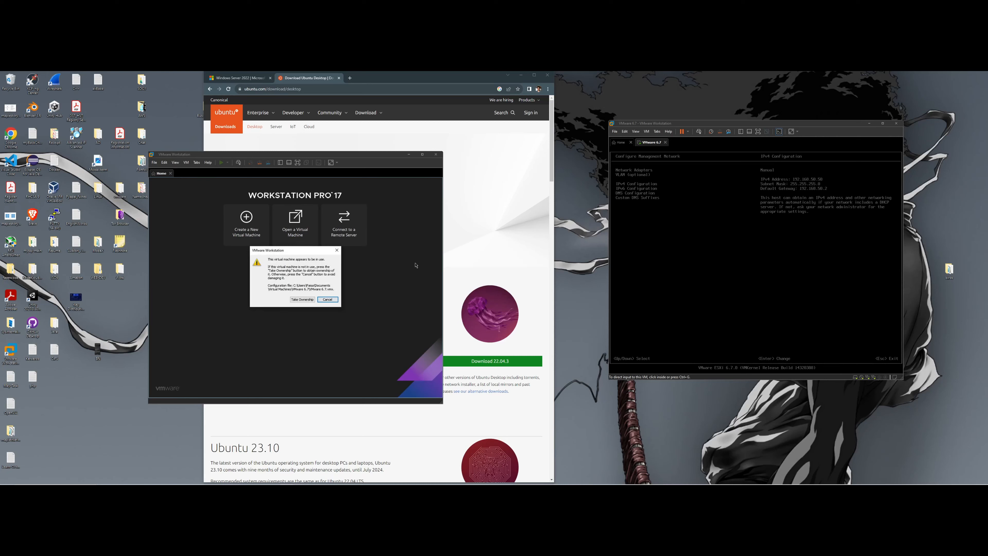
pyautogui.moveTo(268, 260); pyautogui.dragTo(336, 282)
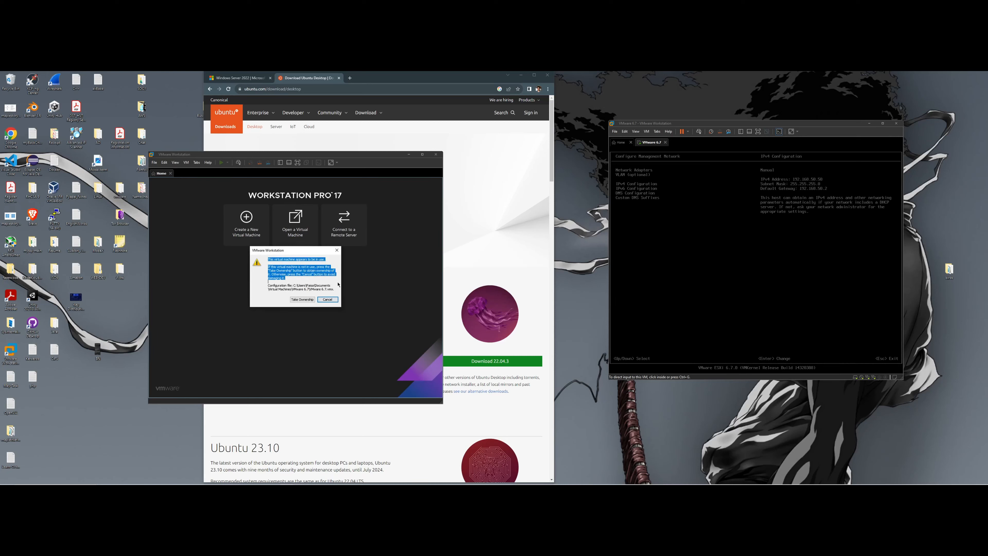
pyautogui.click(327, 299)
pyautogui.click(435, 155)
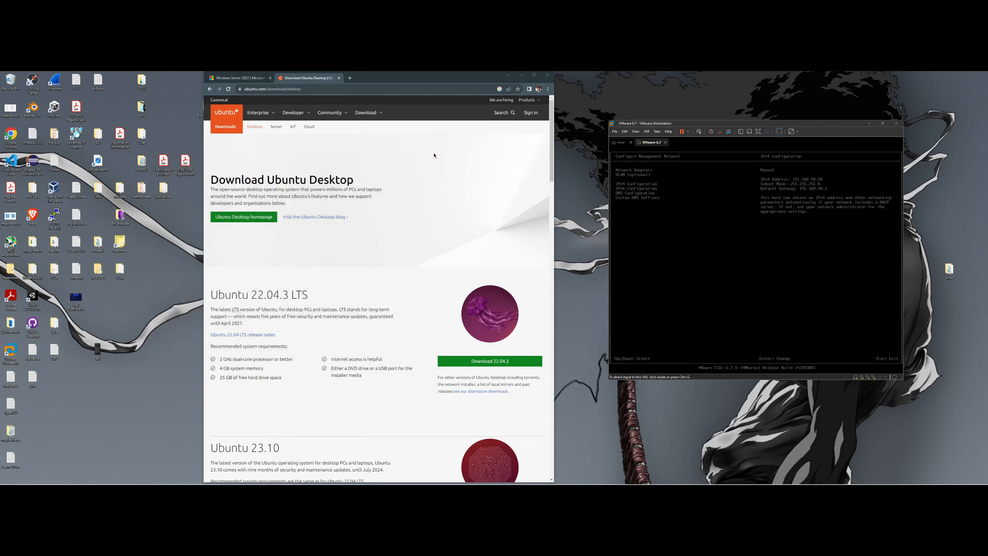
pyautogui.moveTo(358, 80); pyautogui.dragTo(318, 79)
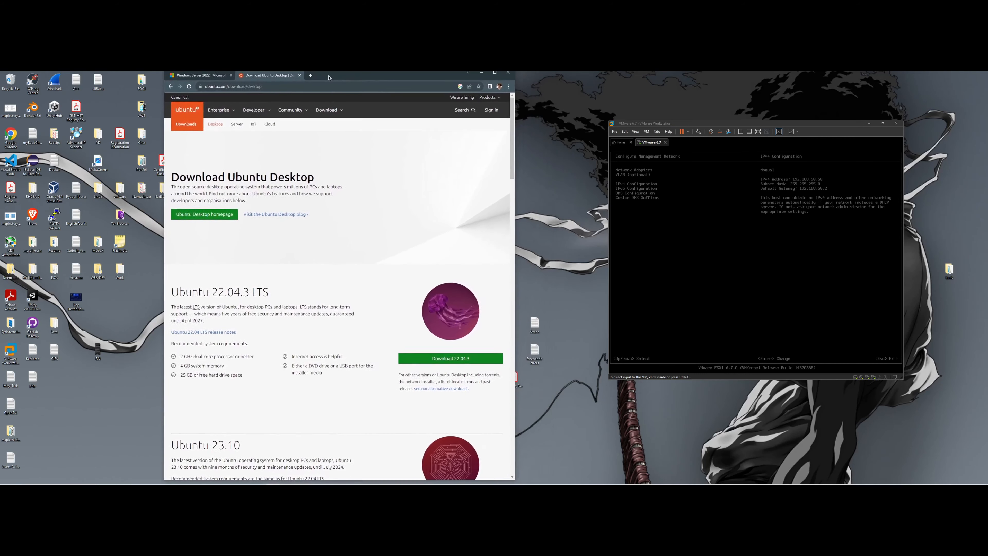
# - Load the ESXi Host Client at 192.168.50.50 in a new browser tab
pyautogui.click(309, 78)
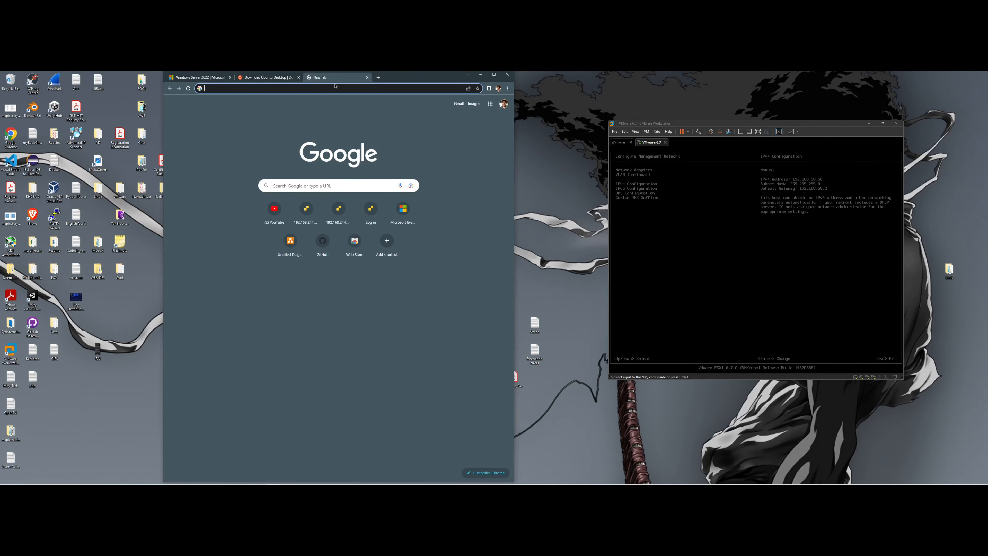
pyautogui.click(723, 280)
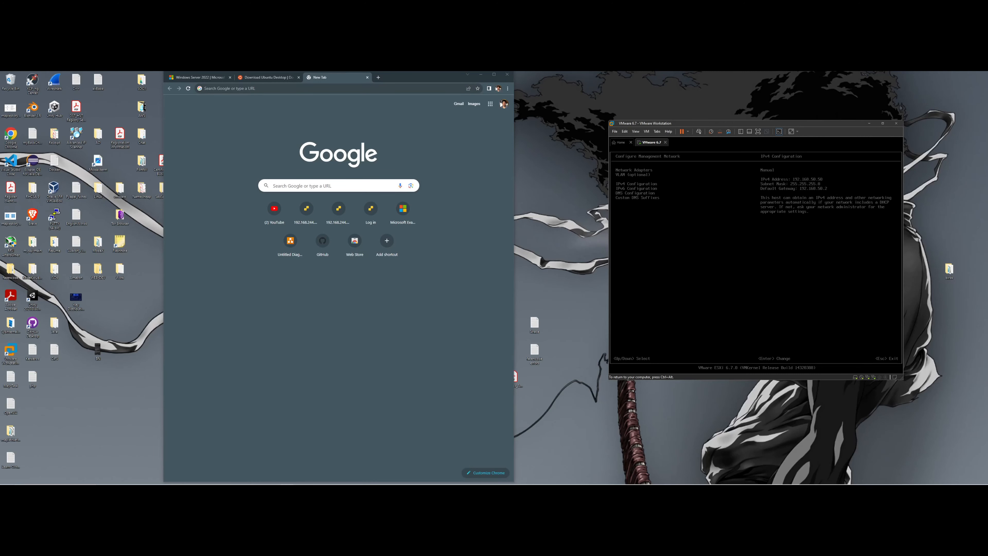
pyautogui.hotkey('ctrl', 'alt')
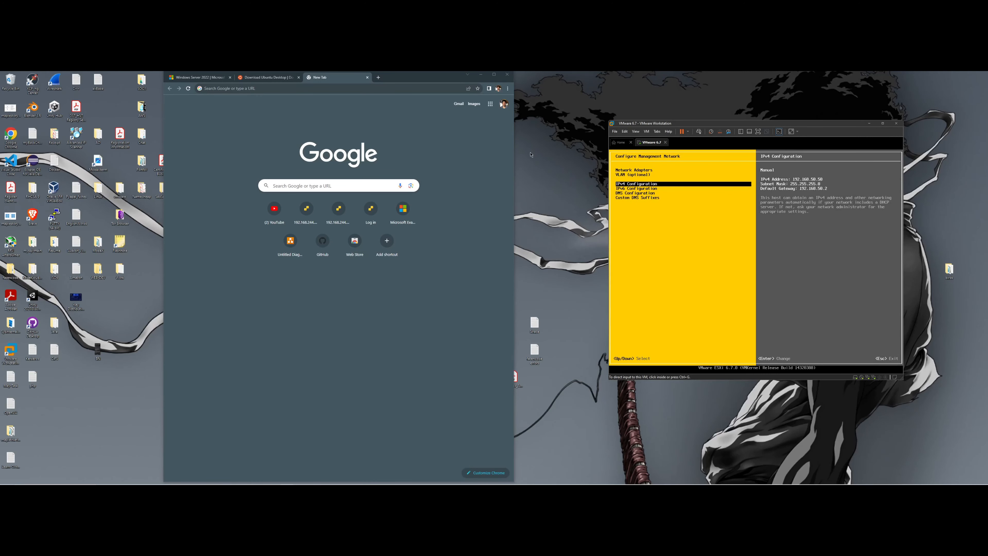
pyautogui.click(427, 91)
pyautogui.write('192.168.4')
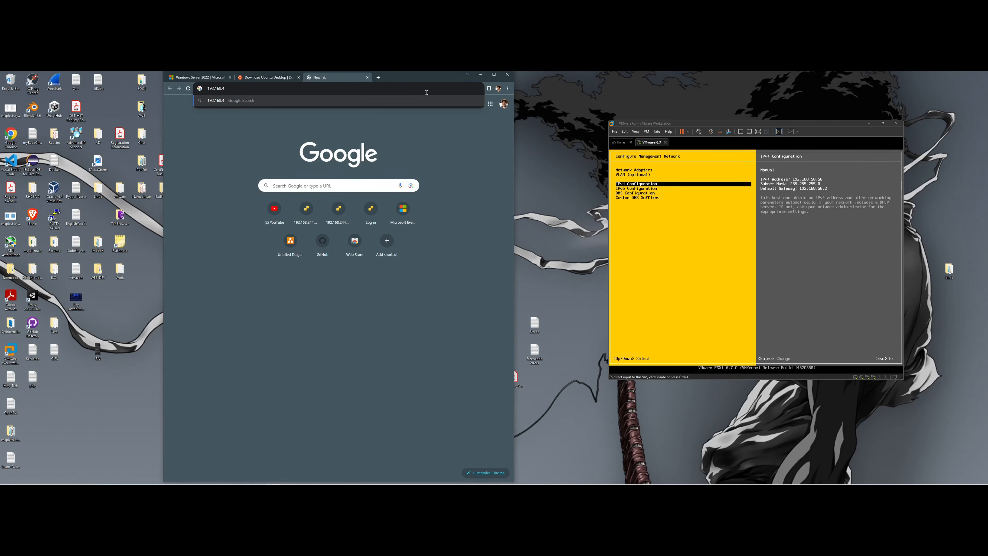
pyautogui.press('BackSpace')
pyautogui.write('50.50')
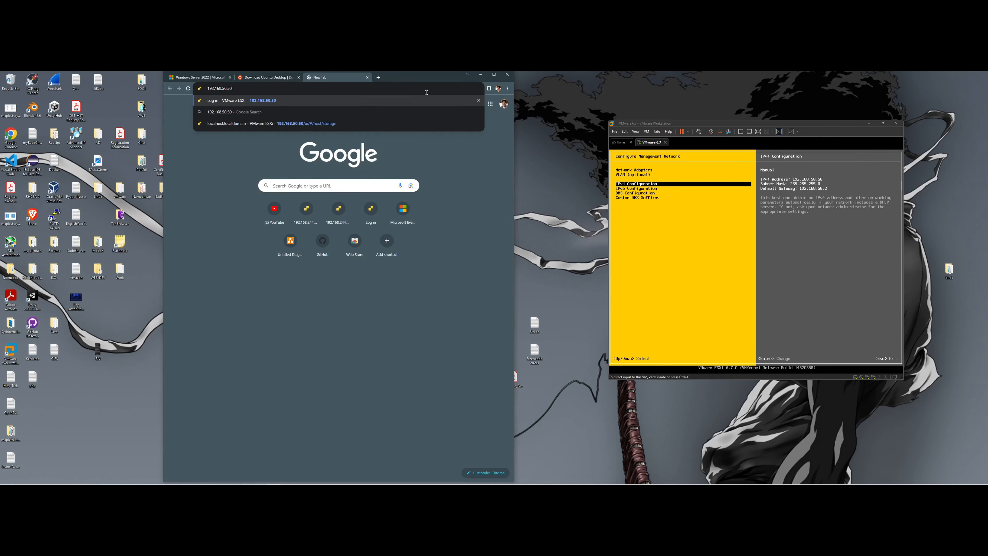
pyautogui.press('Return')
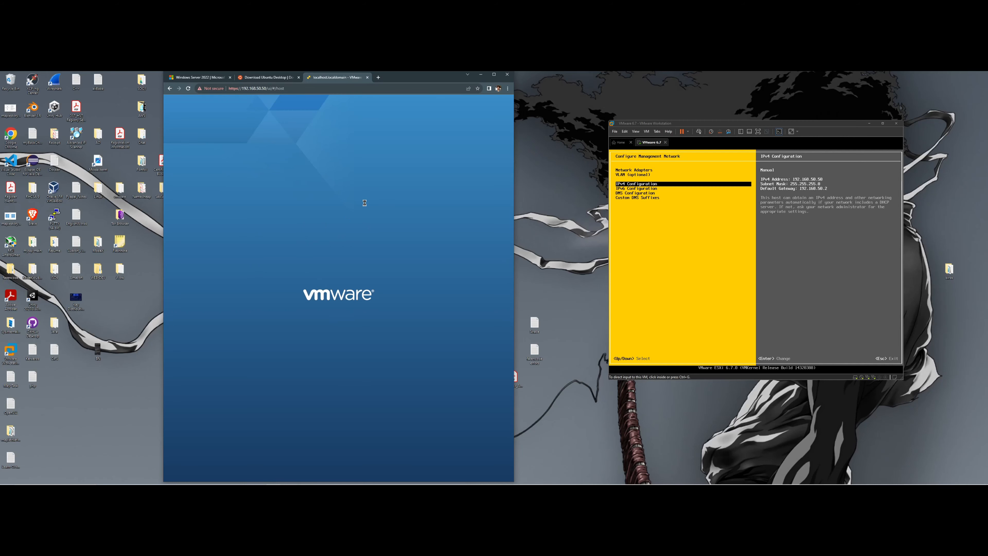
pyautogui.moveTo(419, 84)
pyautogui.mouseDown()
pyautogui.moveTo(444, 88)
pyautogui.moveTo(436, 87)
pyautogui.mouseUp()
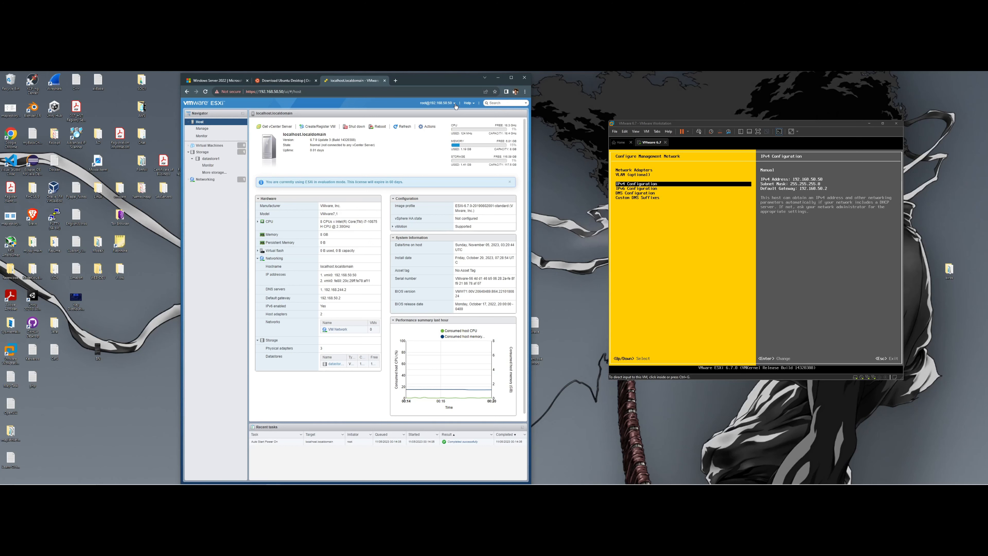
# - Log out, then sign back in as root with the host password
pyautogui.click(455, 104)
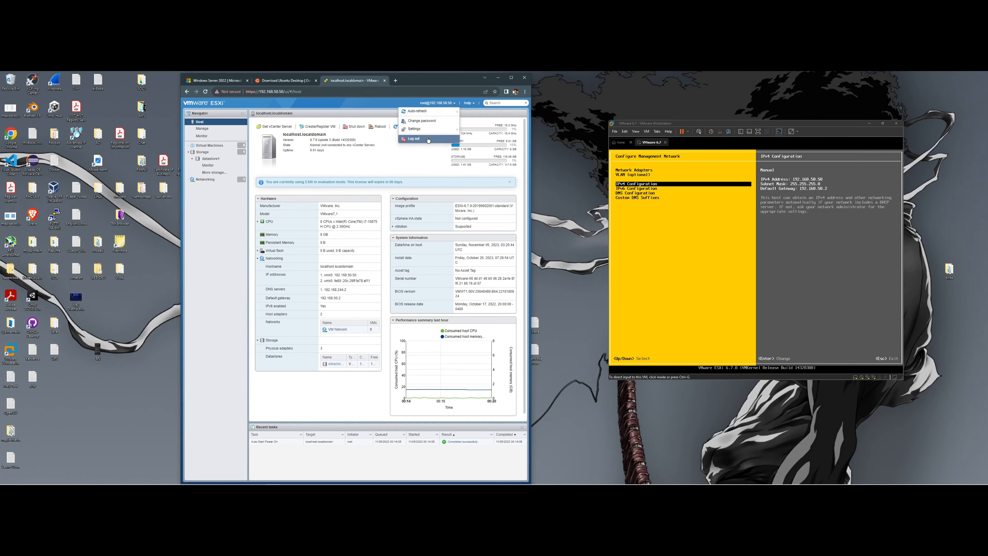
pyautogui.click(447, 142)
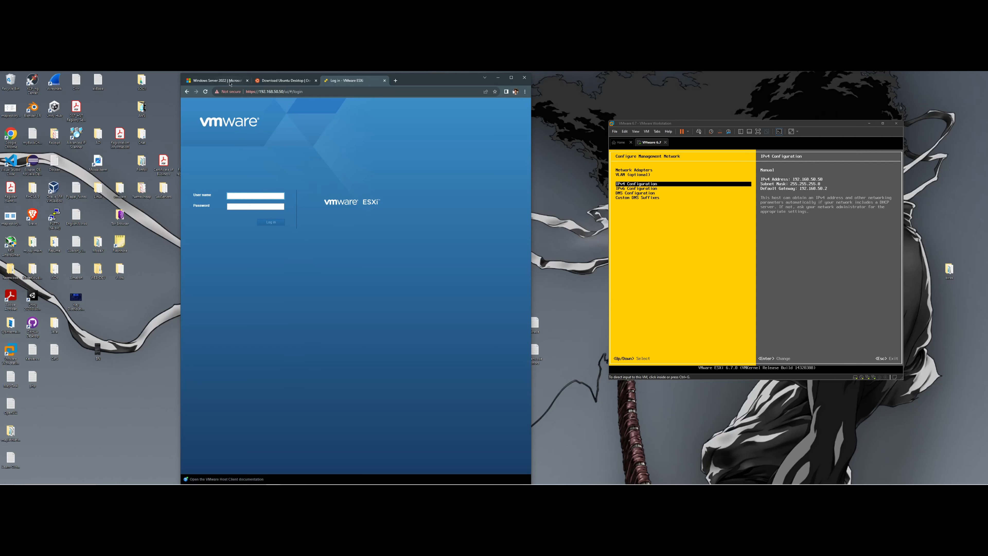
pyautogui.write('root')
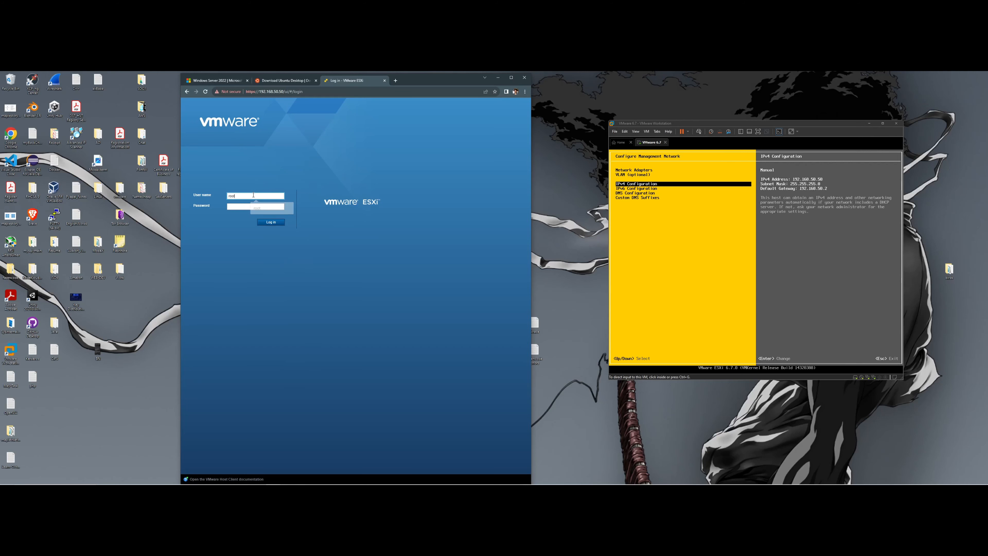
pyautogui.press('Tab')
pyautogui.write('*')
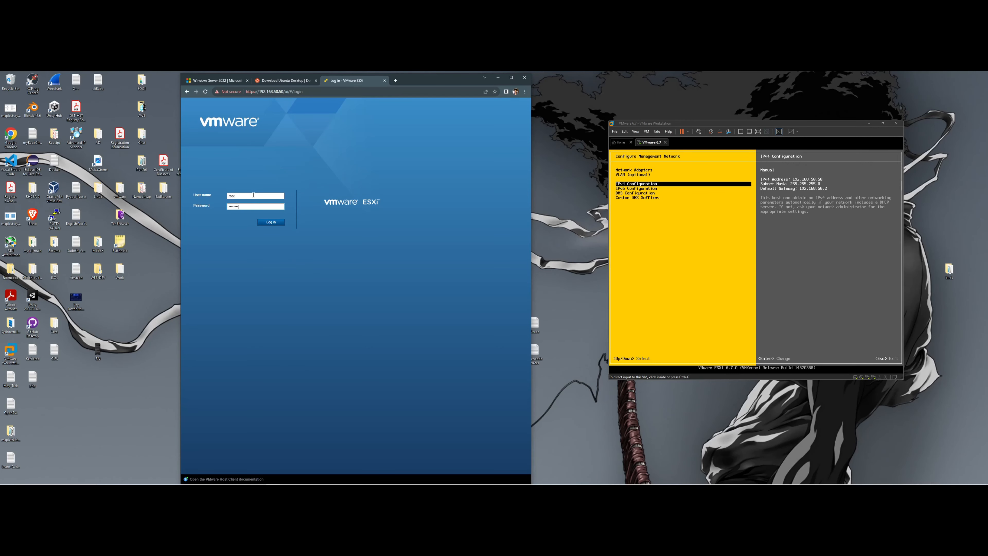
pyautogui.press('Return')
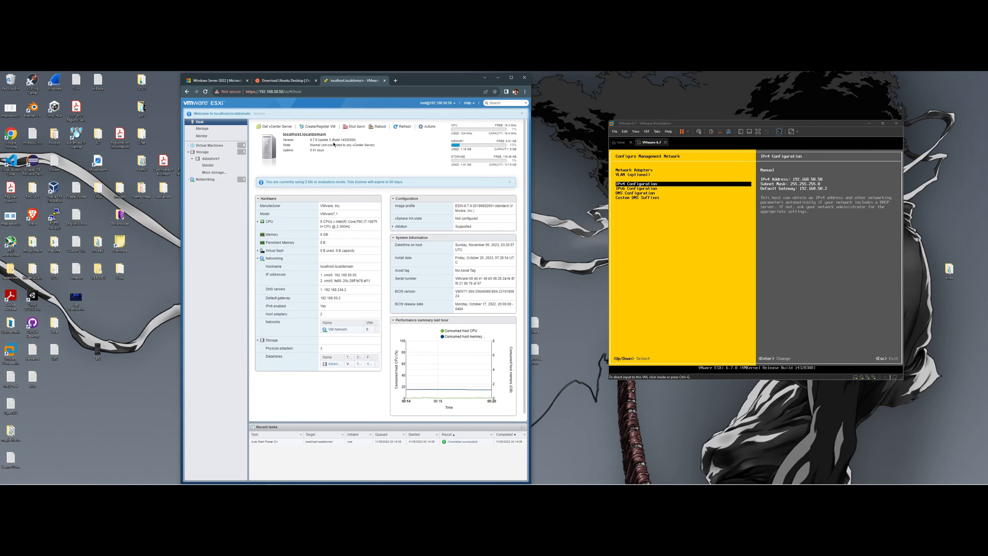
# - Look through Storage, Virtual Machines and datastore1's details, then return to the datastores list
pyautogui.click(220, 155)
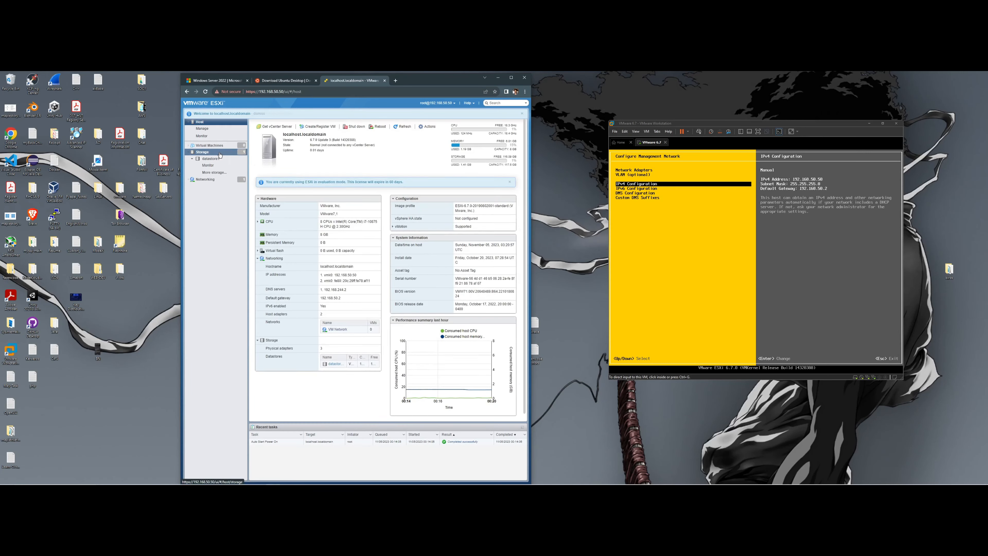
pyautogui.click(191, 147)
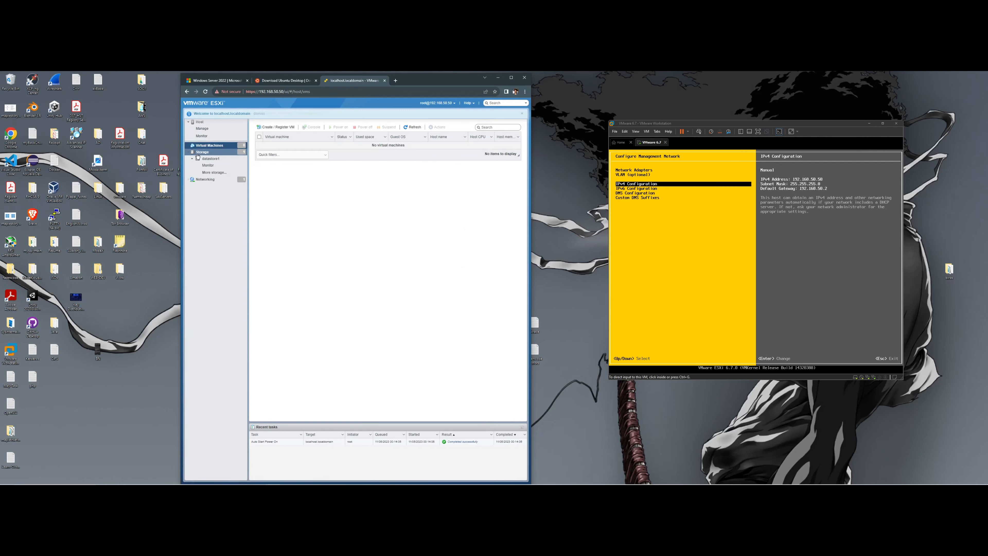
pyautogui.click(190, 152)
pyautogui.click(201, 152)
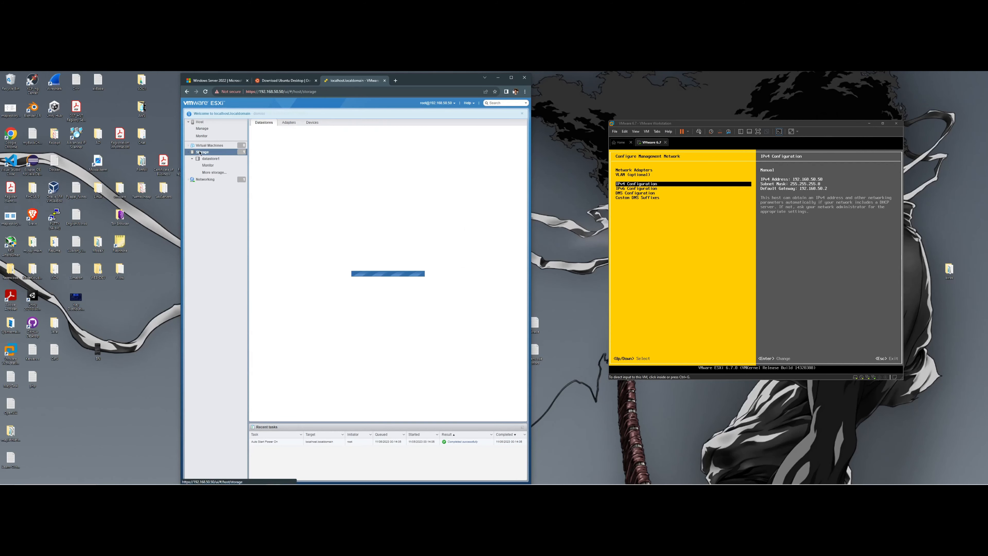
pyautogui.click(209, 159)
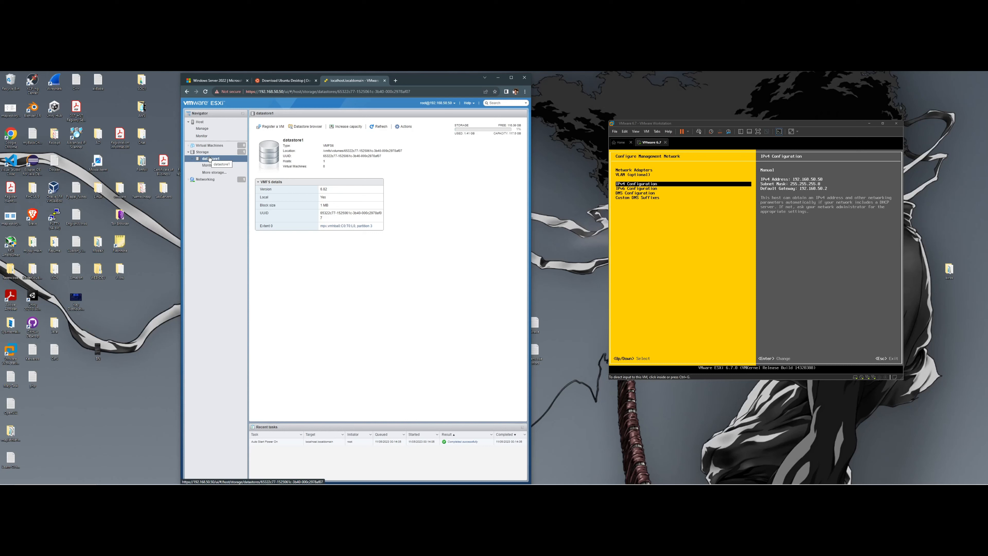
pyautogui.click(205, 153)
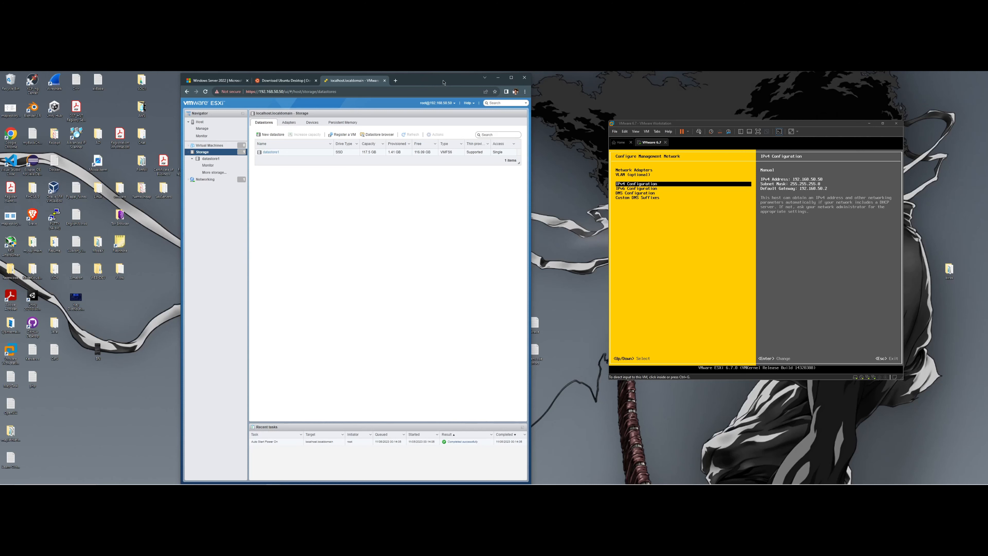
# - Browse datastore1's files in the Datastore browser, close it, and widen the browser window
pyautogui.moveTo(443, 82); pyautogui.dragTo(485, 79)
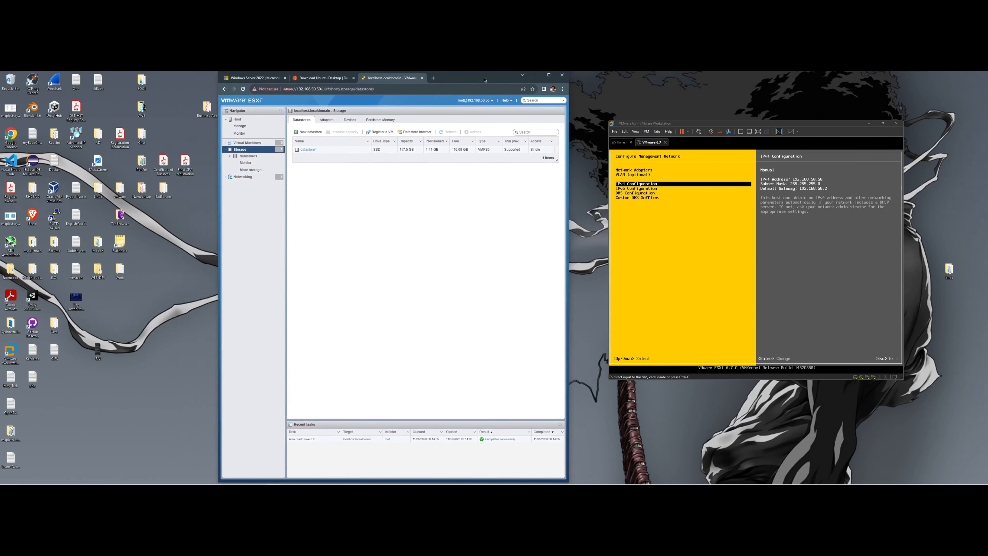
pyautogui.click(416, 132)
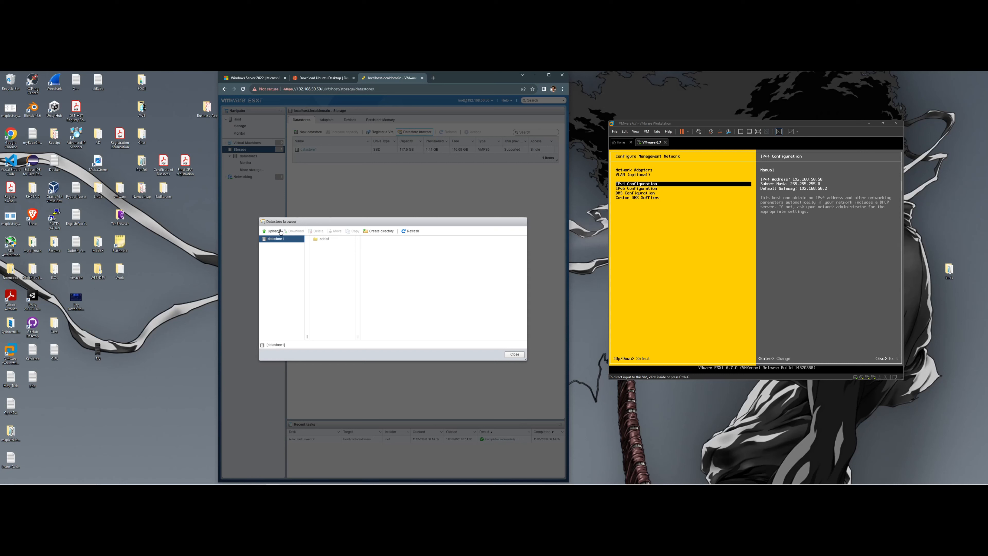
pyautogui.click(514, 354)
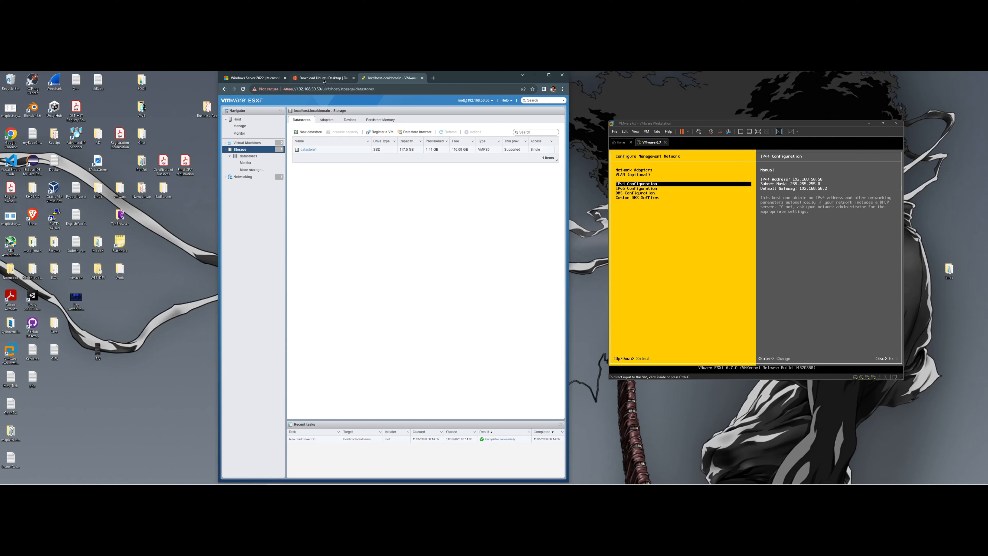
pyautogui.moveTo(324, 81)
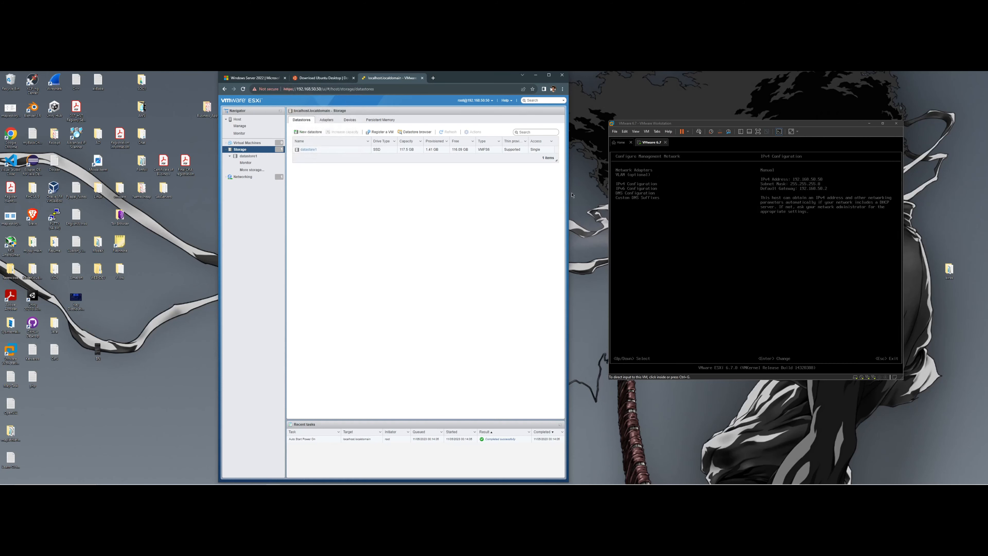
pyautogui.moveTo(569, 192); pyautogui.dragTo(632, 192)
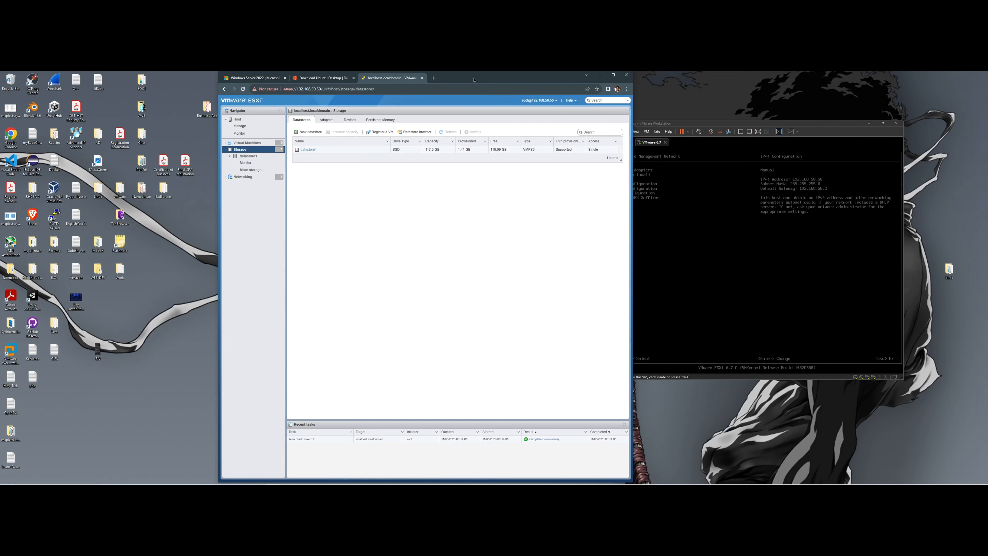
pyautogui.moveTo(474, 79); pyautogui.dragTo(415, 82)
# - Check the Ubuntu 22.04 download page, then return to the Windows Server 2022 evaluation page
pyautogui.click(195, 83)
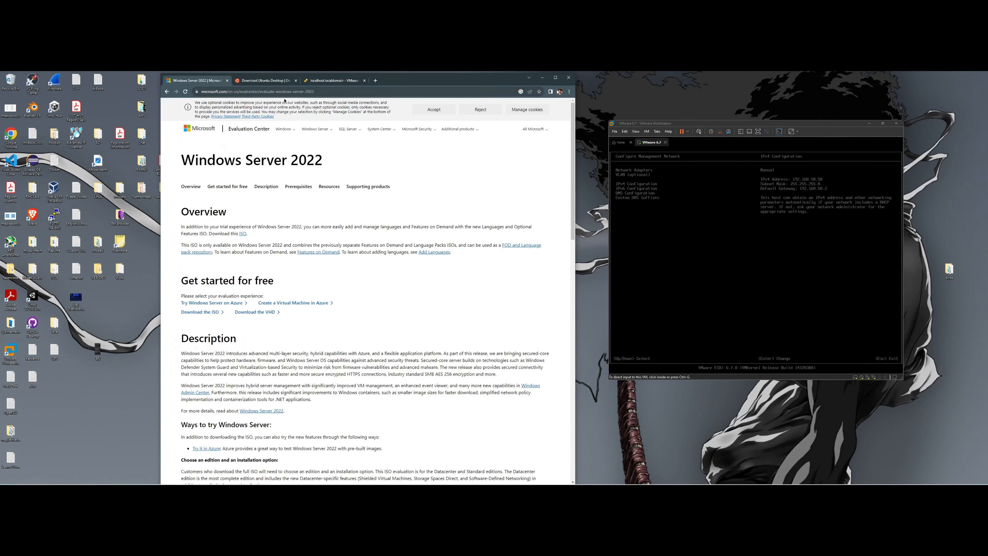
pyautogui.click(261, 81)
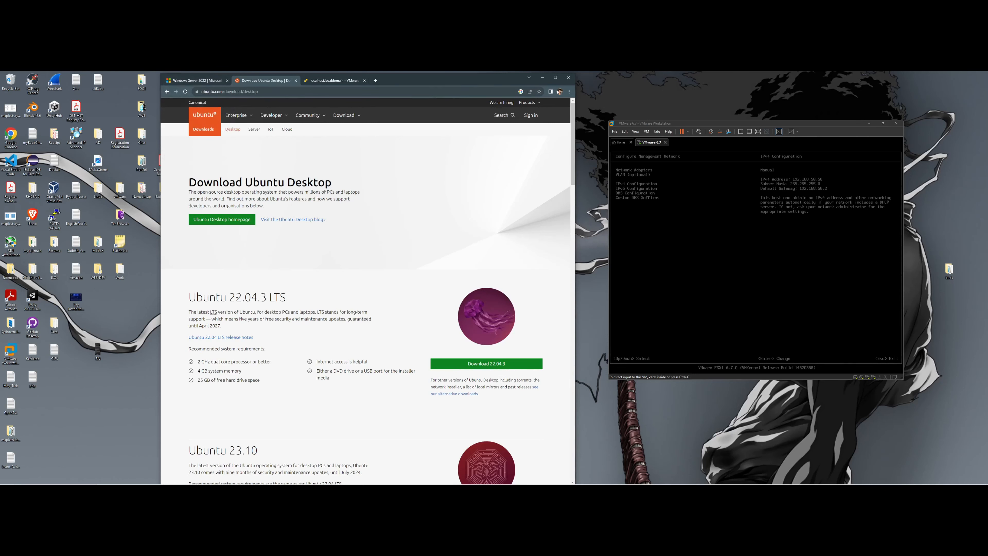
pyautogui.moveTo(232, 297); pyautogui.dragTo(266, 296)
pyautogui.click(200, 81)
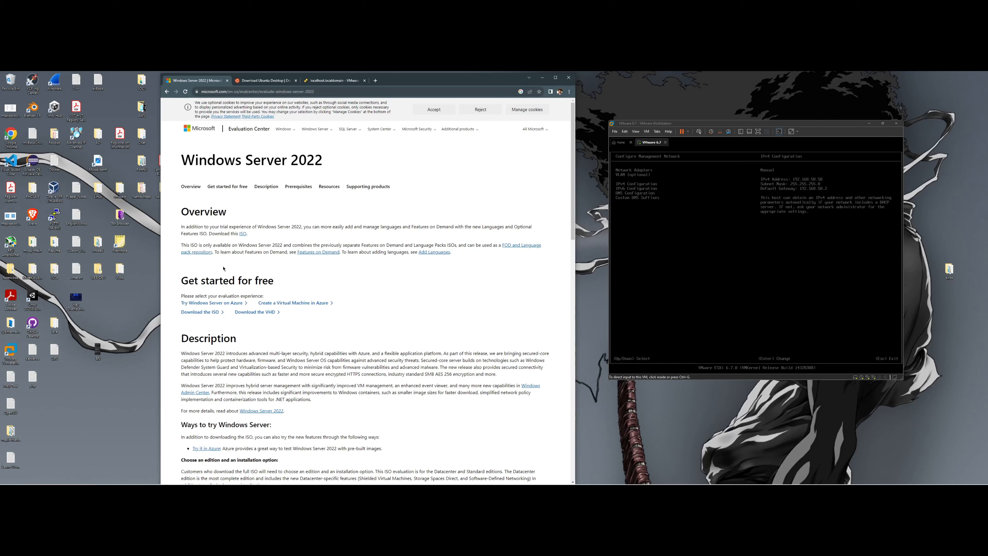
# - Request the Windows Server 2022 ISO and enter first name, last name, e-mail and company name
pyautogui.click(212, 313)
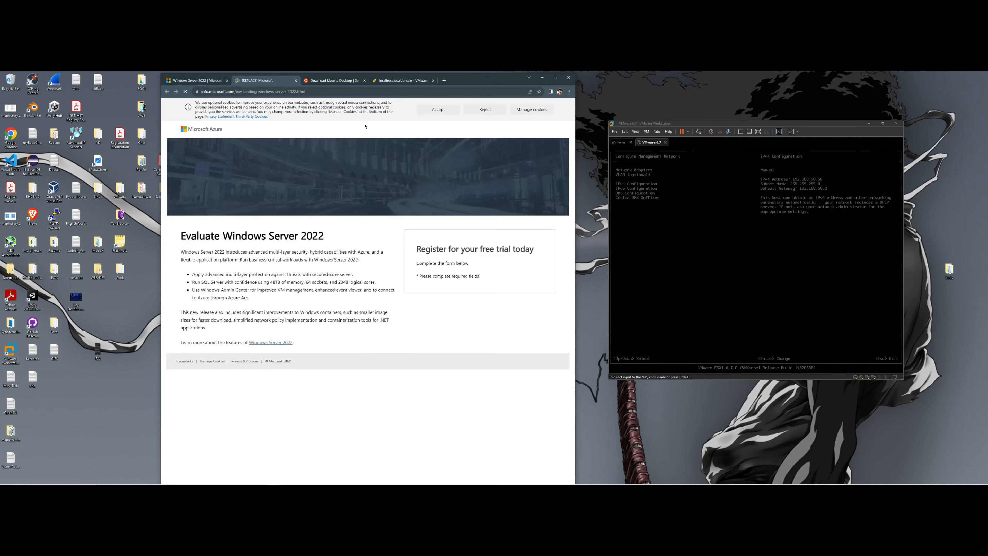
pyautogui.click(437, 283)
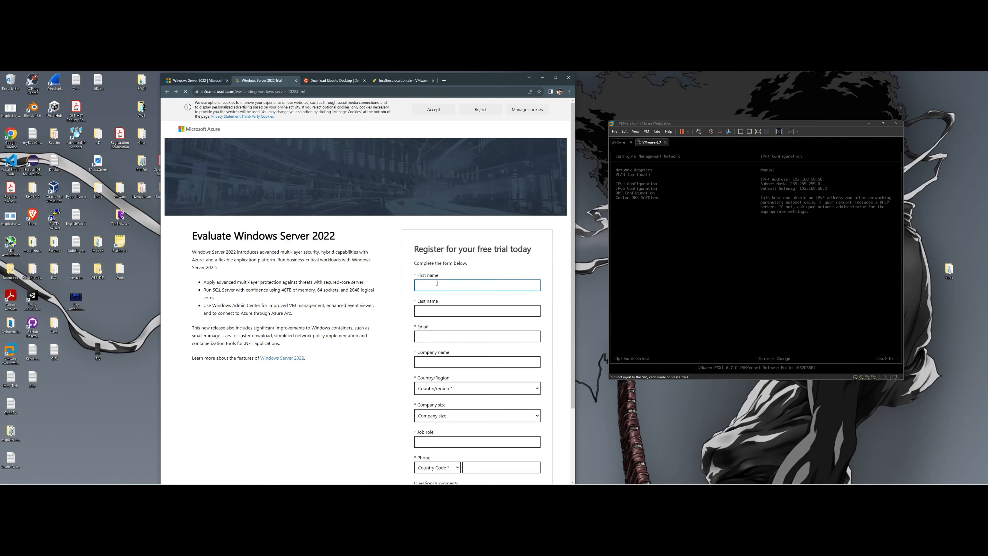
pyautogui.write('Faijal')
pyautogui.press('Tab')
pyautogui.write('aklJSLKA')
pyautogui.press('Tab')
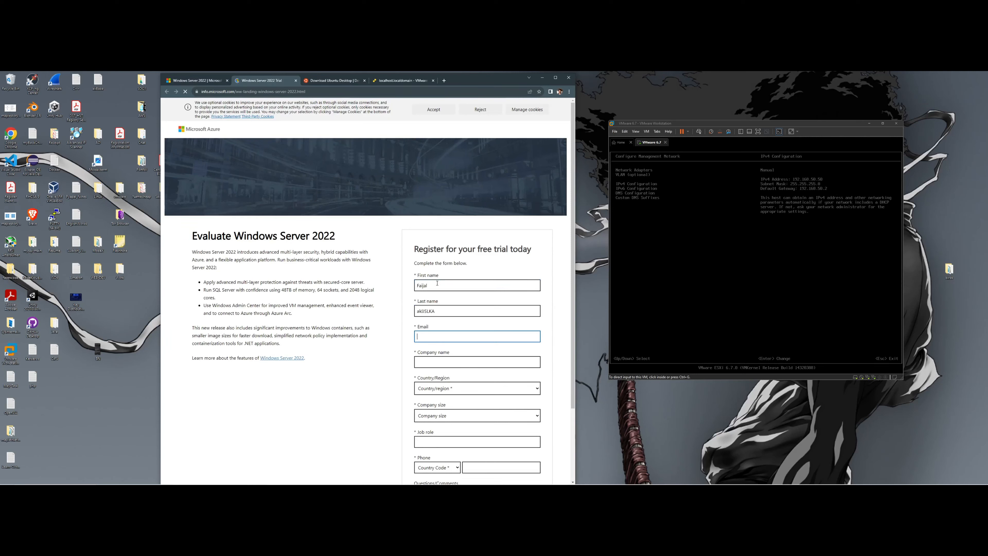
pyautogui.press('Tab')
pyautogui.write('asksmaKLS')
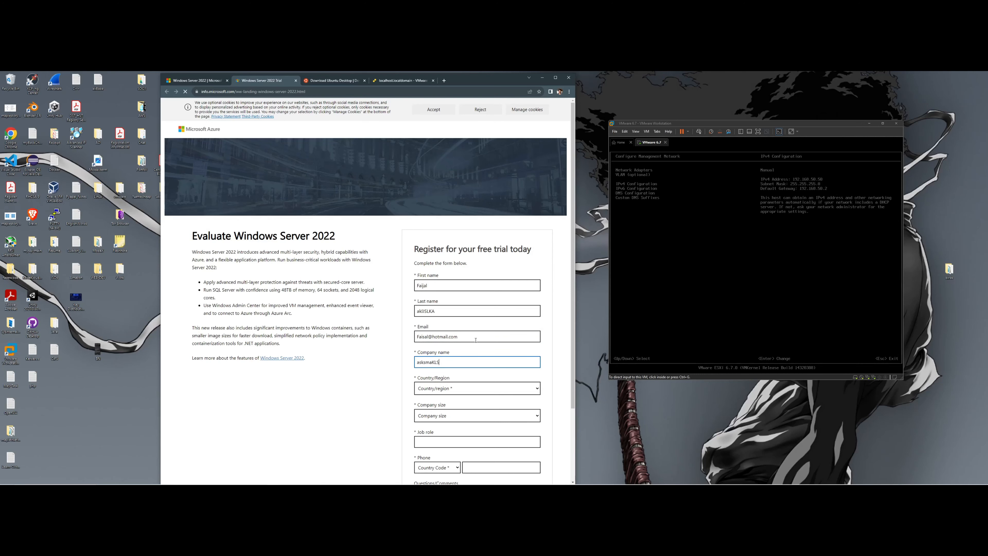
pyautogui.scroll(-2, 455, 328)
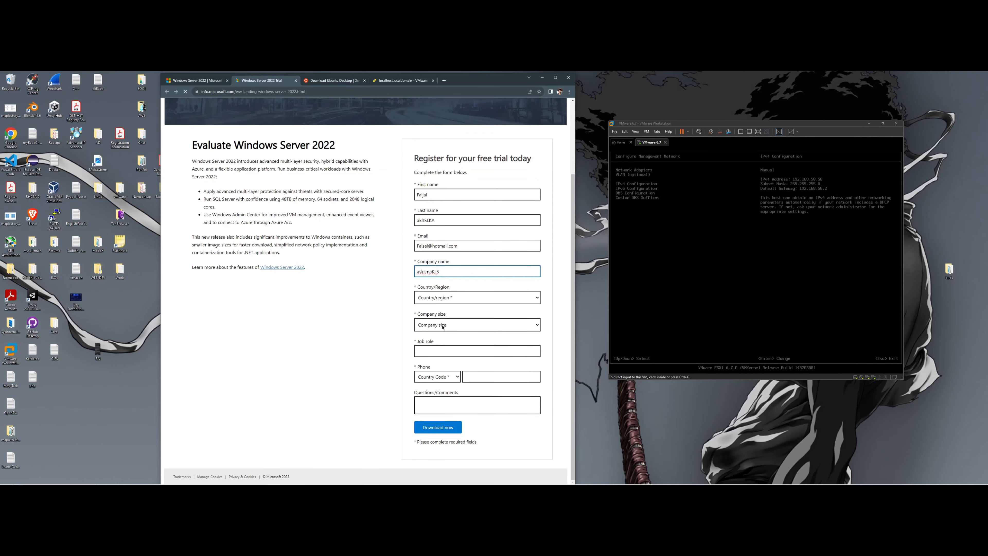
# - Fill in job role, phone number and the comment 'oKAY!', then submit the form
pyautogui.click(445, 350)
pyautogui.write('JJS')
pyautogui.press('Tab')
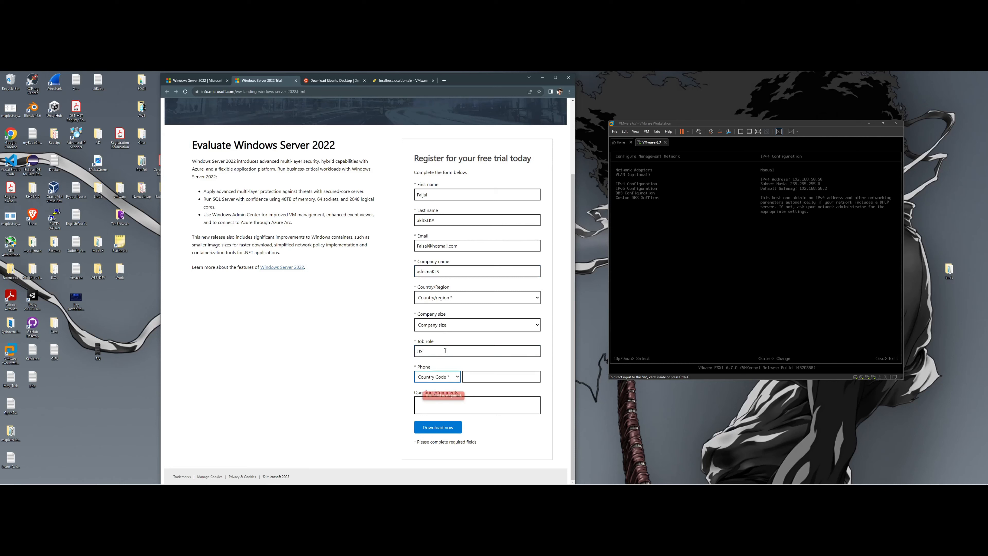
pyautogui.click(482, 374)
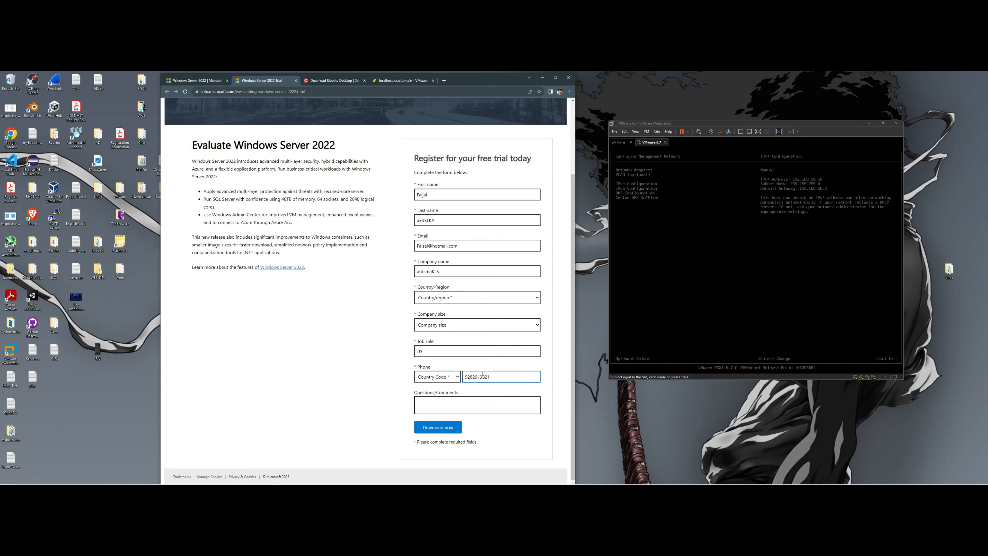
pyautogui.click(447, 408)
pyautogui.write('ASsA')
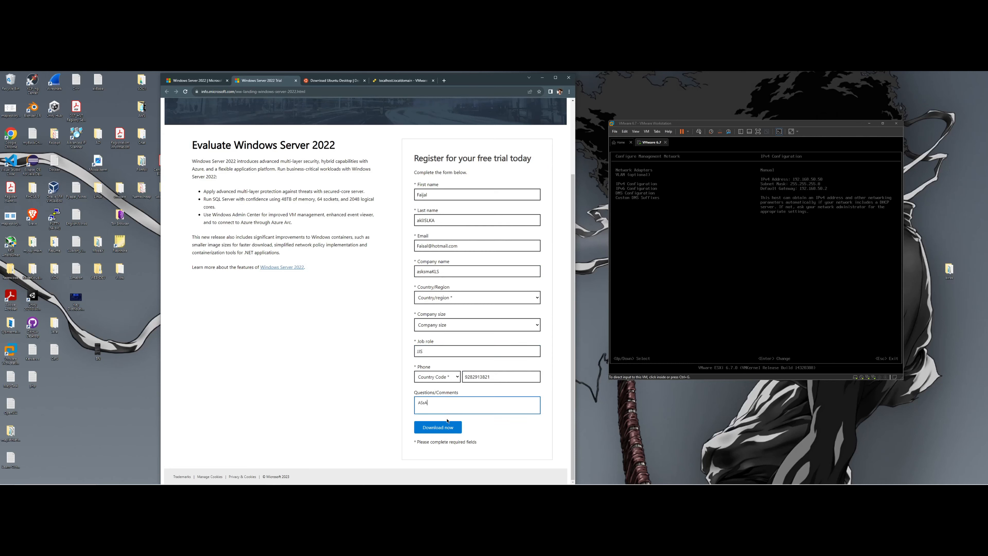
pyautogui.click(448, 423)
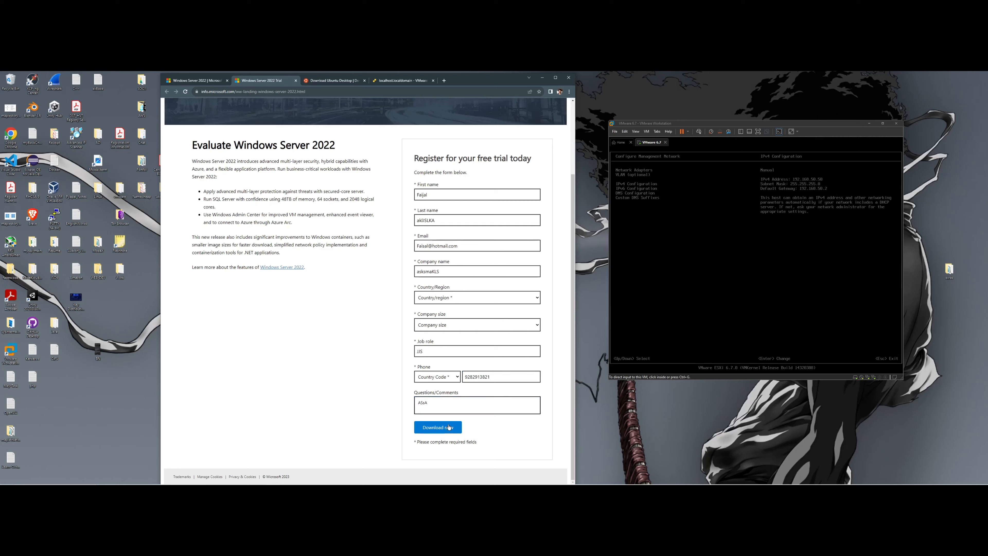
pyautogui.click(445, 409)
pyautogui.press('BackSpace')
pyautogui.press('BackSpace')
pyautogui.press('BackSpace')
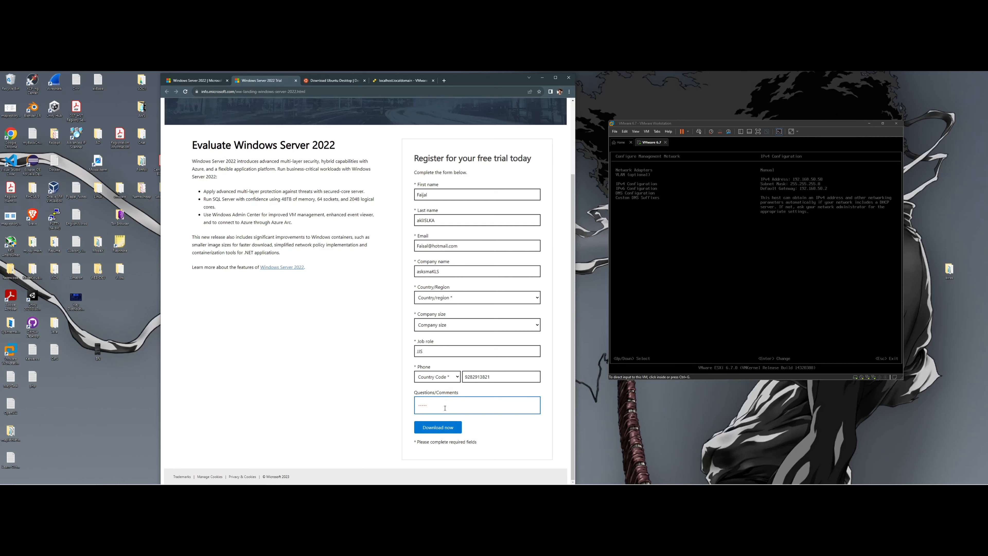
pyautogui.write('oKAY!')
pyautogui.click(457, 427)
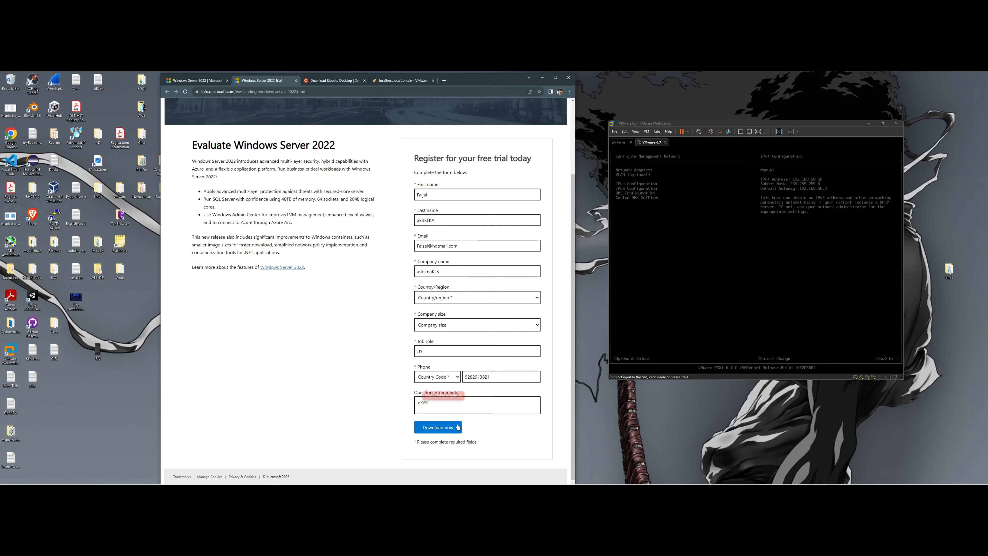
# - Set the phone country code to Canada (+1) and resubmit the form
pyautogui.click(442, 376)
pyautogui.scroll(-1, 446, 303)
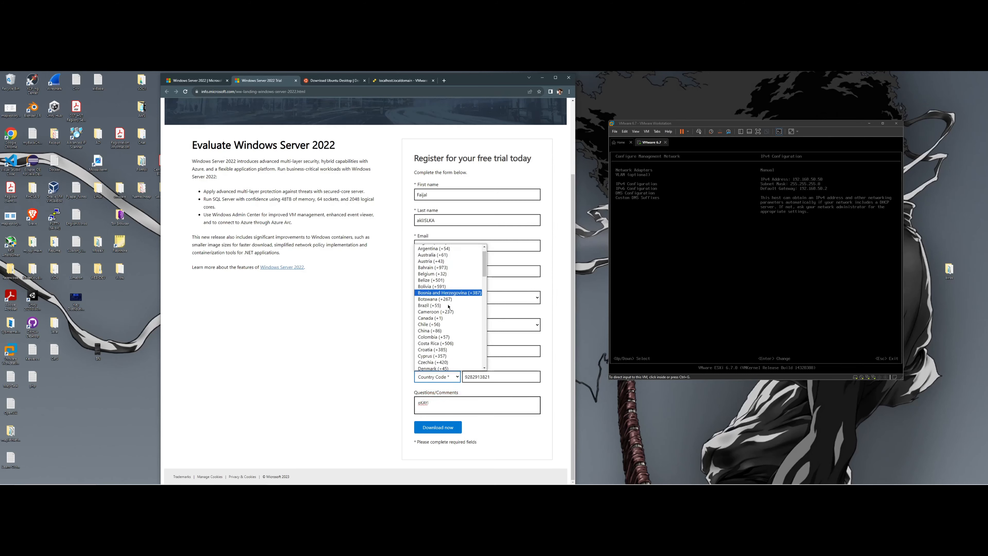
pyautogui.click(446, 318)
pyautogui.click(454, 425)
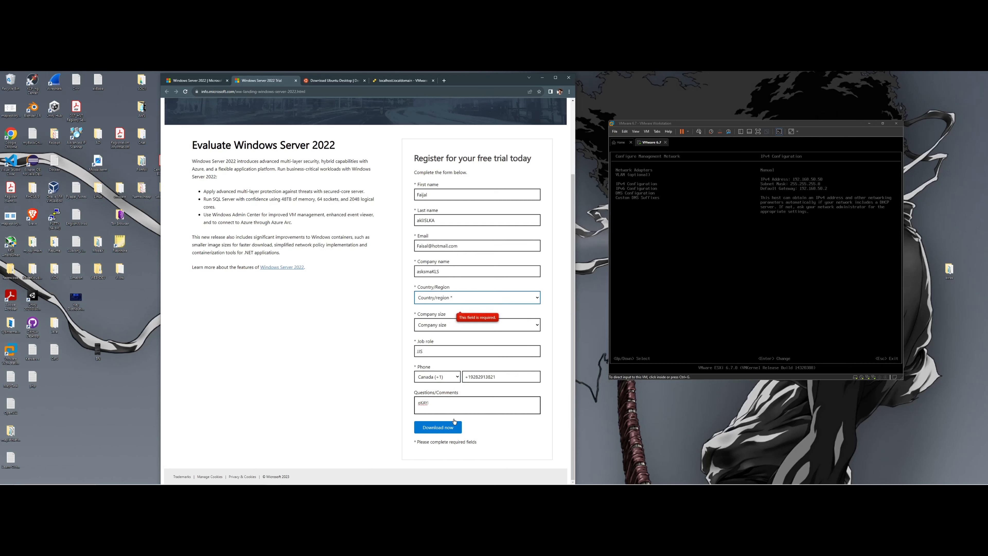
# - Set Country/Region to Canada and Company size to 1, then submit the registration
pyautogui.click(448, 298)
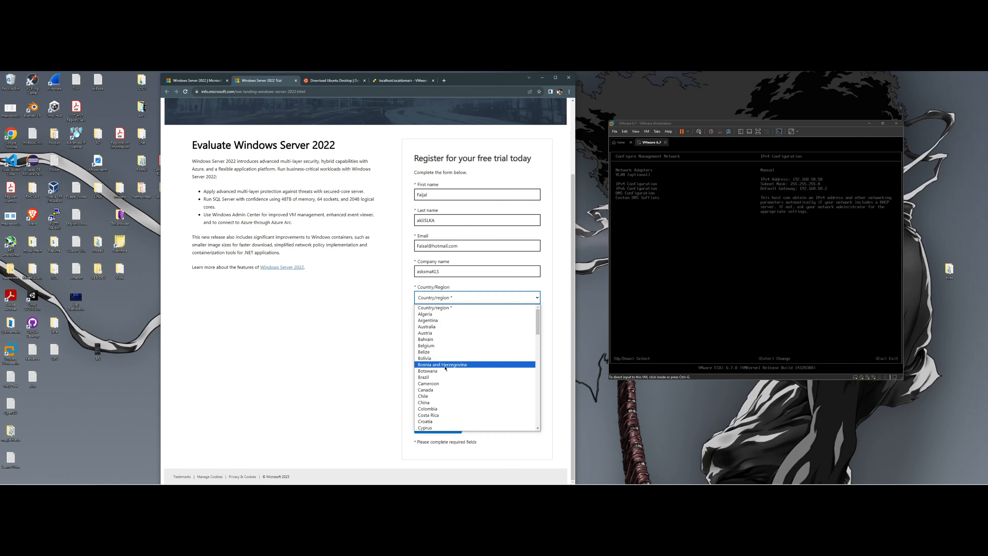
pyautogui.click(446, 390)
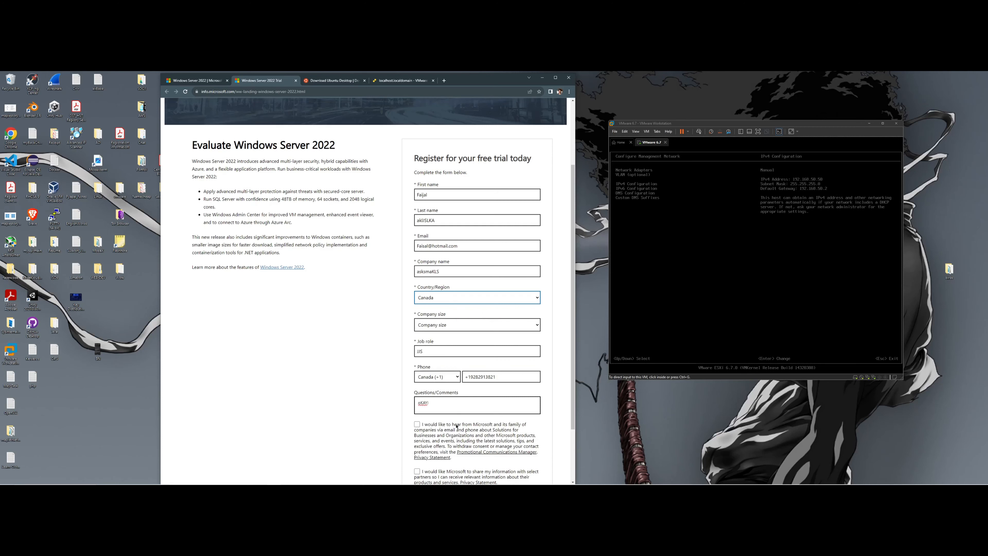
pyautogui.scroll(-2, 457, 426)
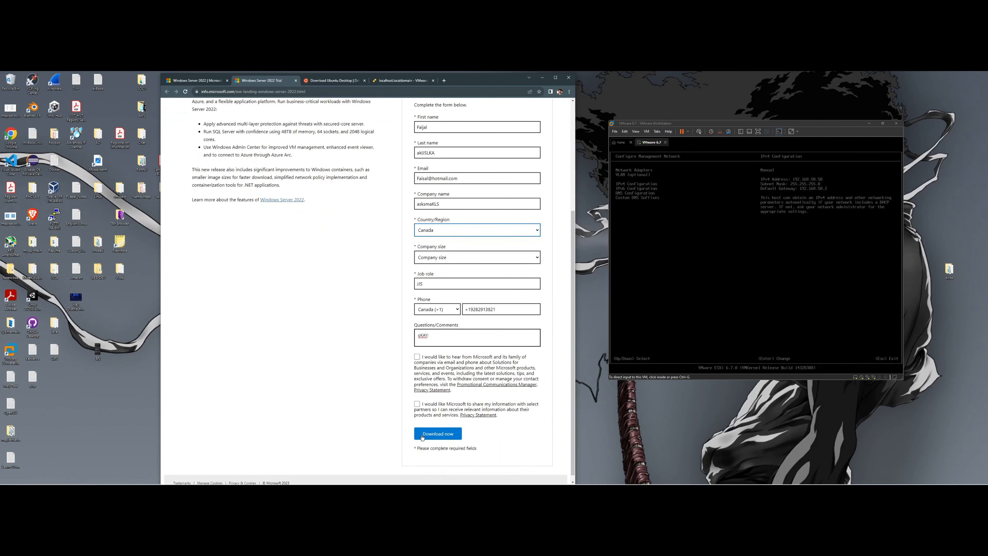
pyautogui.click(430, 436)
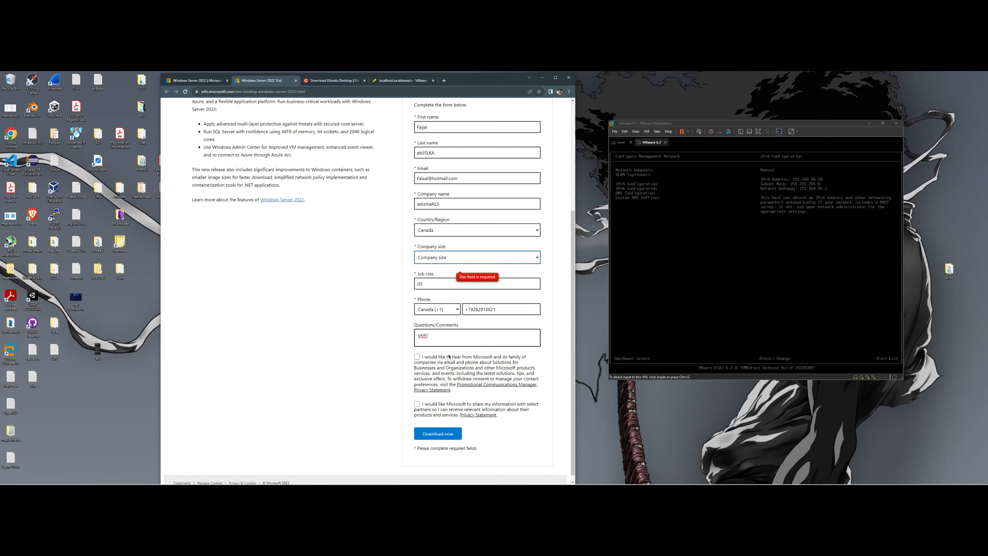
pyautogui.click(476, 257)
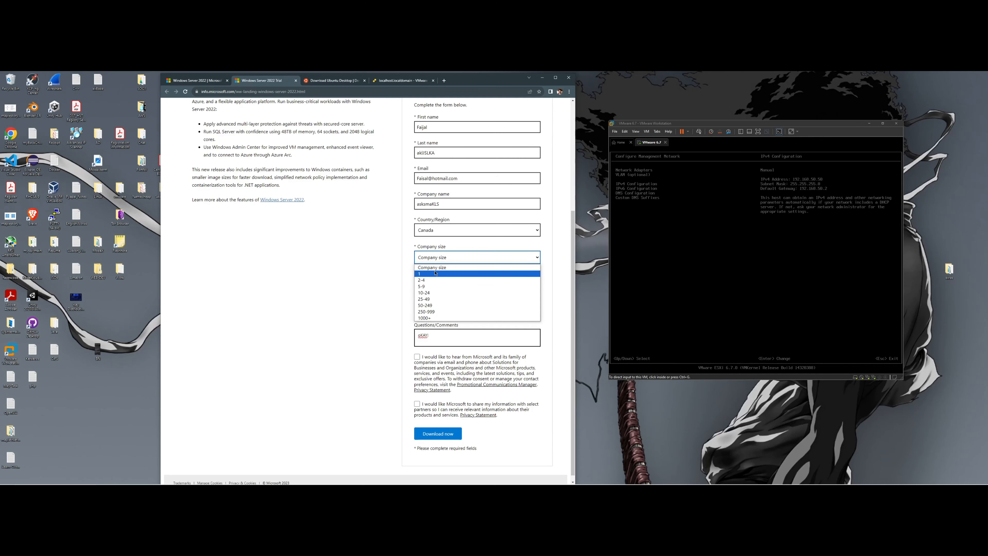
pyautogui.click(476, 280)
pyautogui.click(450, 432)
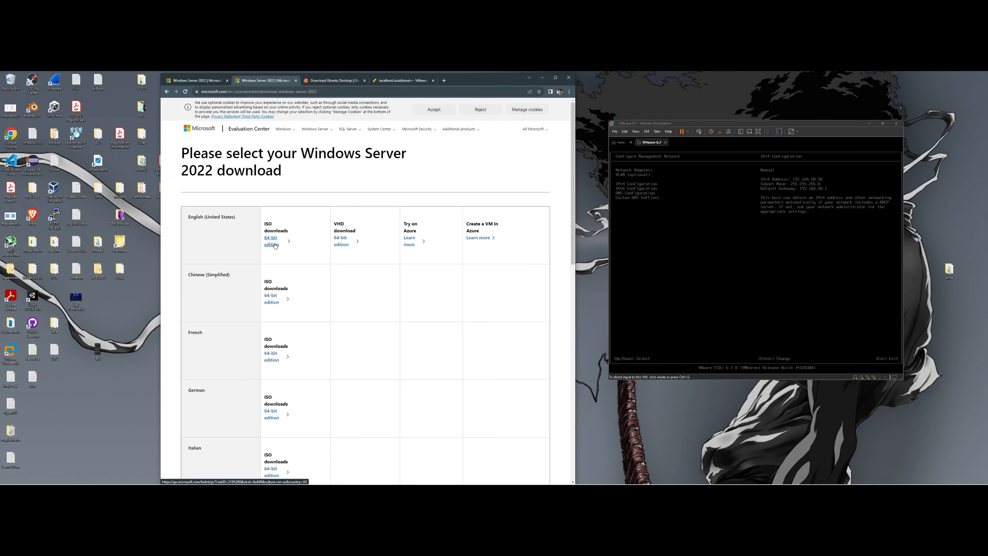
# - Start downloading the English ISO 64-bit edition of Windows Server 2022
pyautogui.scroll(-1, 282, 241)
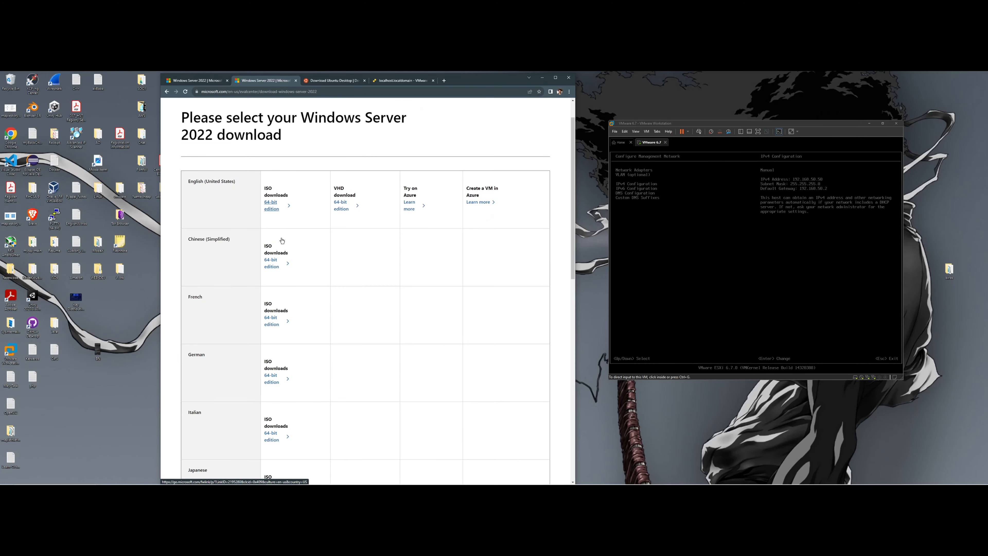
pyautogui.scroll(1, 281, 241)
pyautogui.scroll(-3, 186, 221)
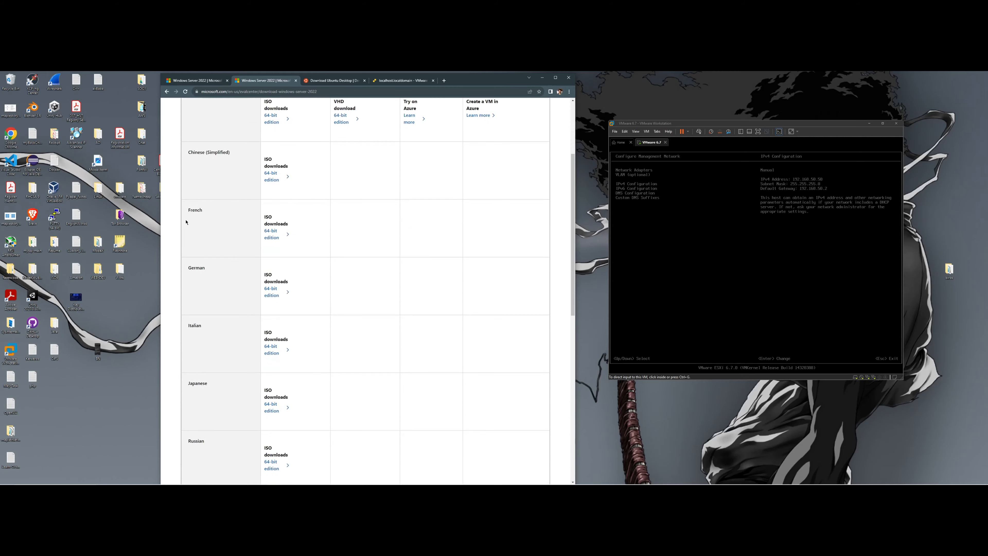
pyautogui.scroll(-3, 186, 222)
pyautogui.scroll(6, 273, 230)
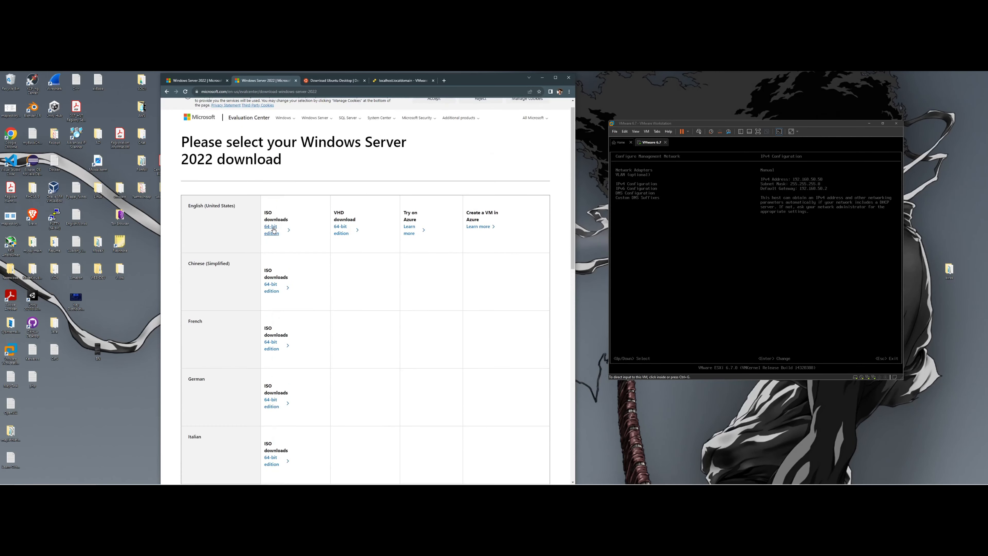
pyautogui.click(274, 230)
# - Cancel the Windows Server ISO download from Chrome's downloads bubble and move to the Ubuntu tab
pyautogui.click(542, 92)
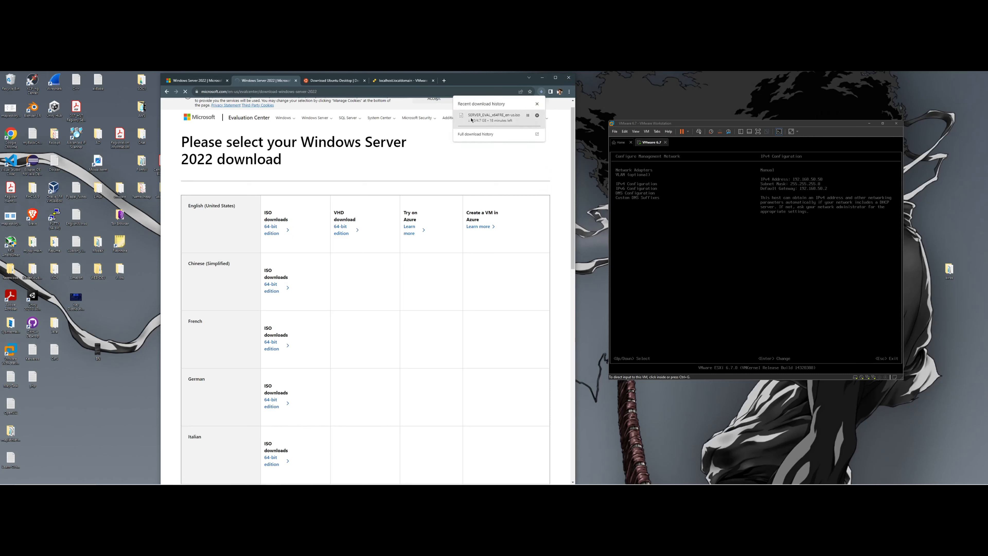
pyautogui.click(538, 115)
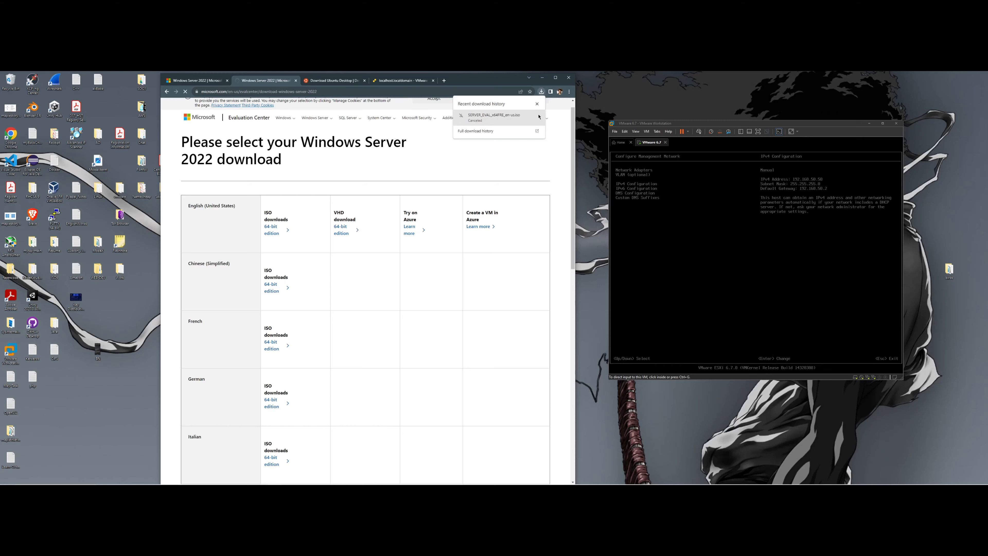
pyautogui.click(334, 80)
# - Start the Ubuntu Desktop 22.04.3 download, check the downloads list, and return to the ESXi tab
pyautogui.scroll(-2, 353, 263)
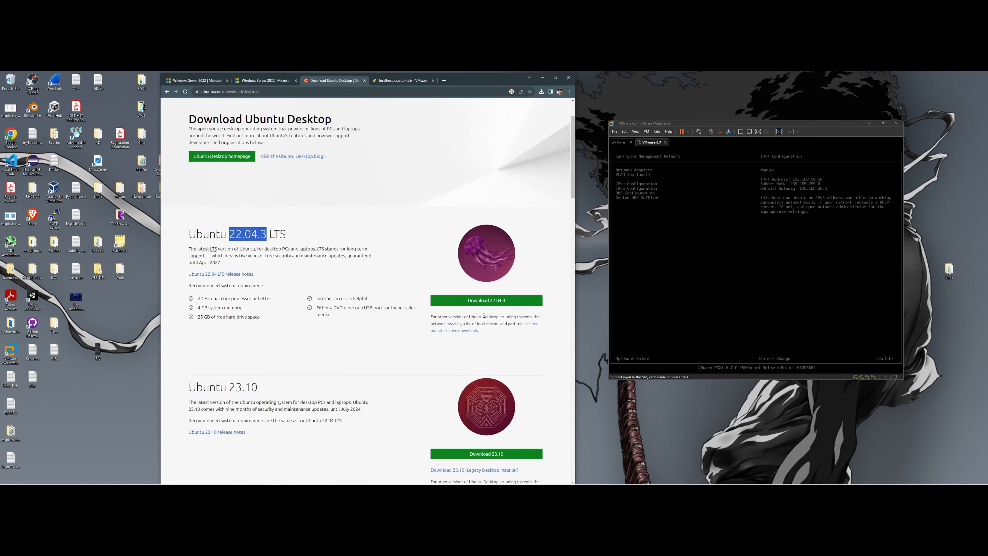
pyautogui.scroll(2, 331, 276)
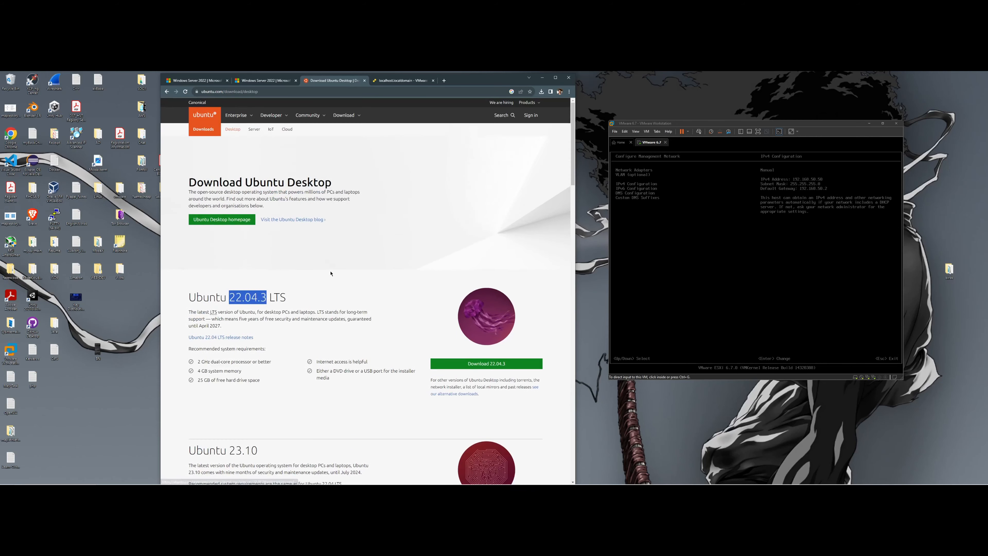
pyautogui.click(492, 363)
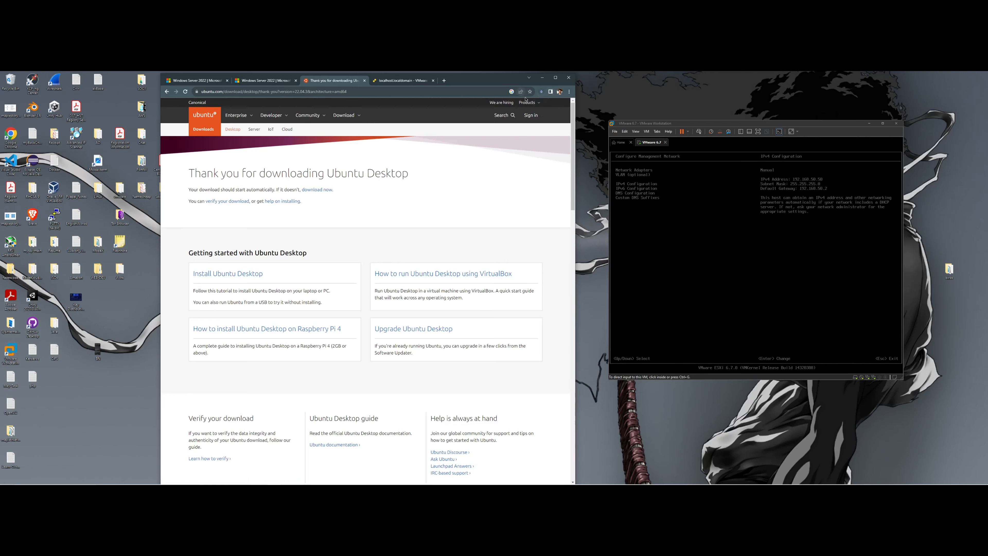
pyautogui.click(541, 94)
pyautogui.click(537, 103)
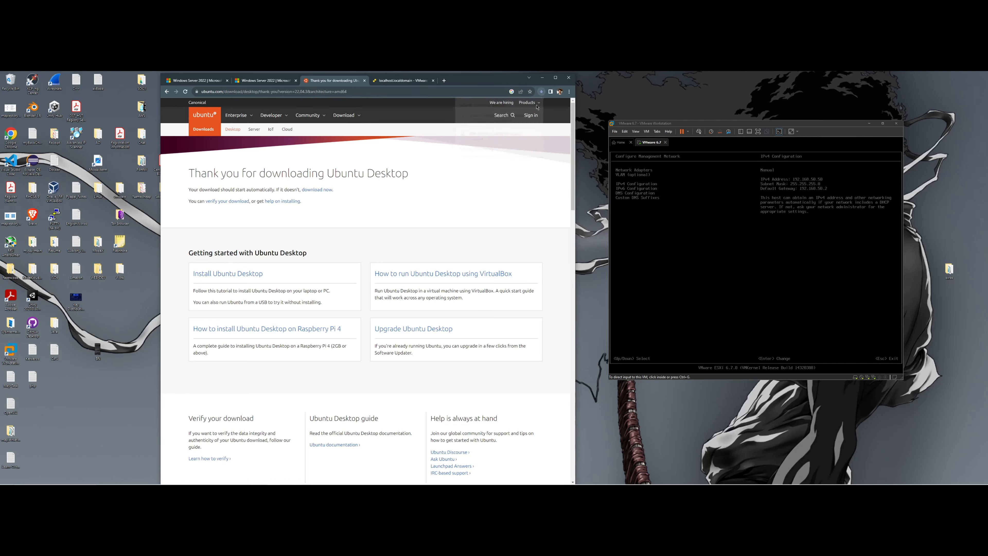
pyautogui.click(388, 81)
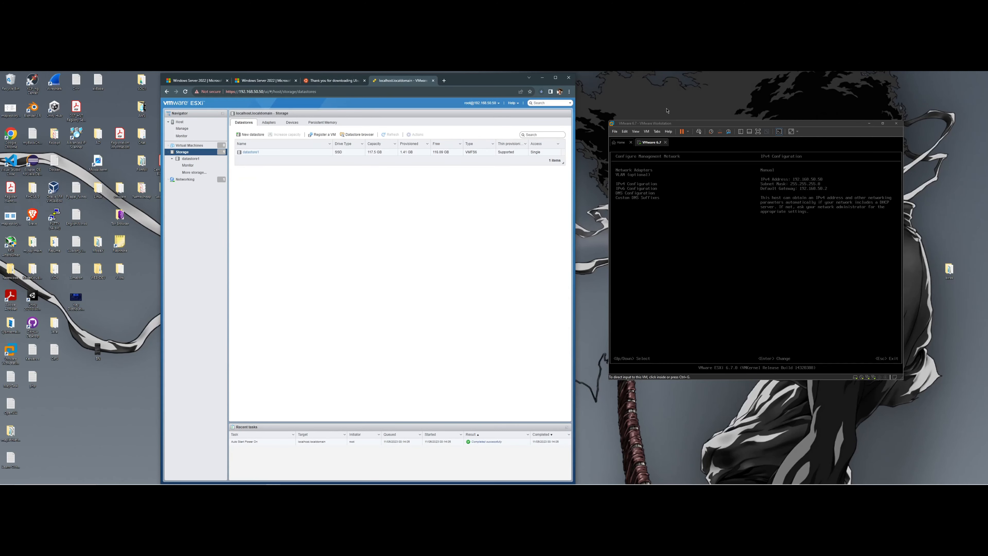
# - Move the Workstation window aside and open datastore1's Datastore browser
pyautogui.moveTo(685, 127); pyautogui.dragTo(709, 115)
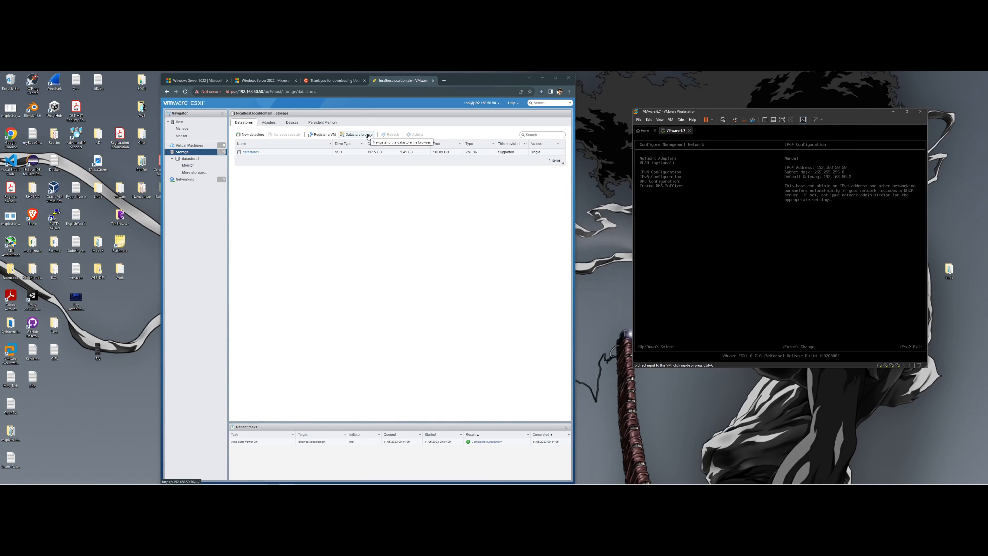
pyautogui.click(360, 134)
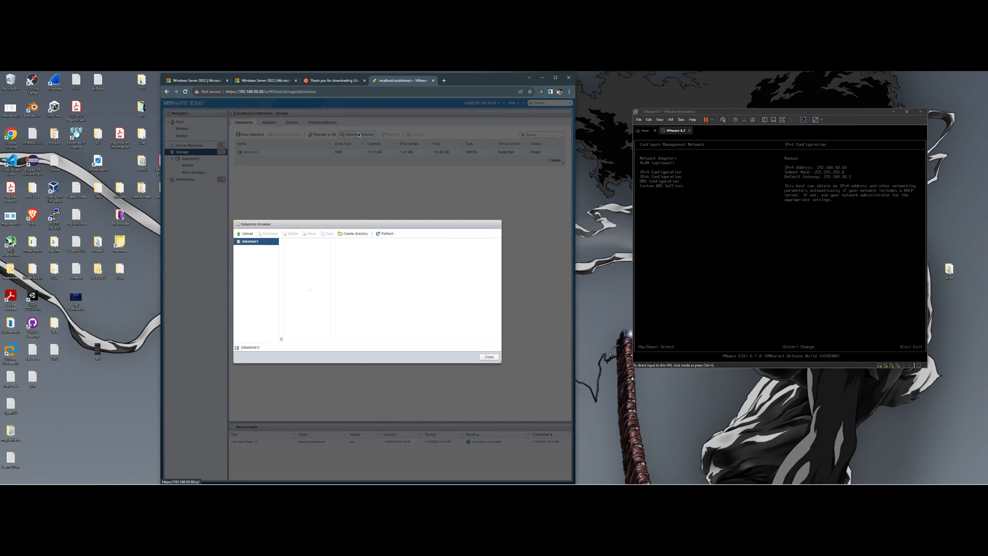
pyautogui.rightClick(305, 257)
pyautogui.click(307, 251)
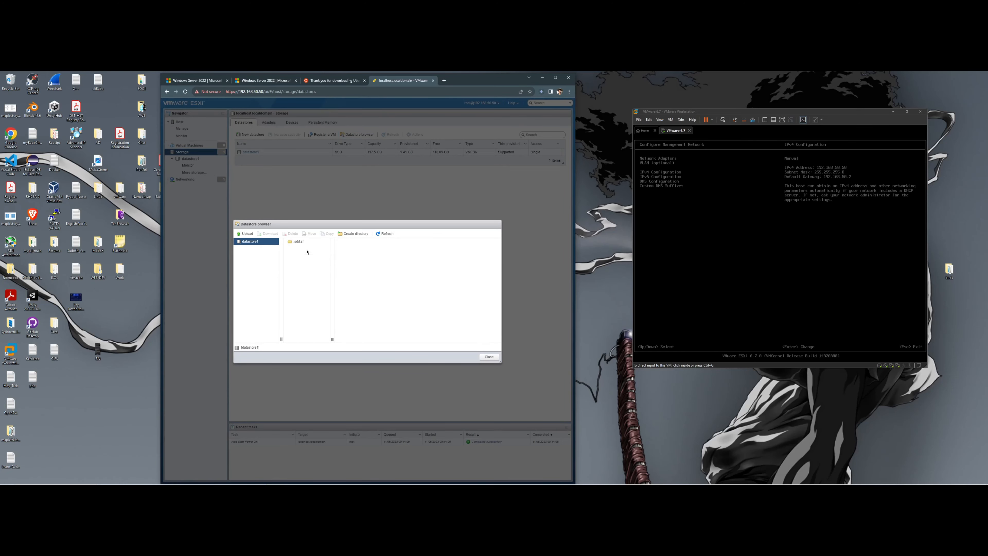
# - Create an ISOs directory on datastore1 and start an upload into it
pyautogui.click(355, 233)
pyautogui.click(368, 281)
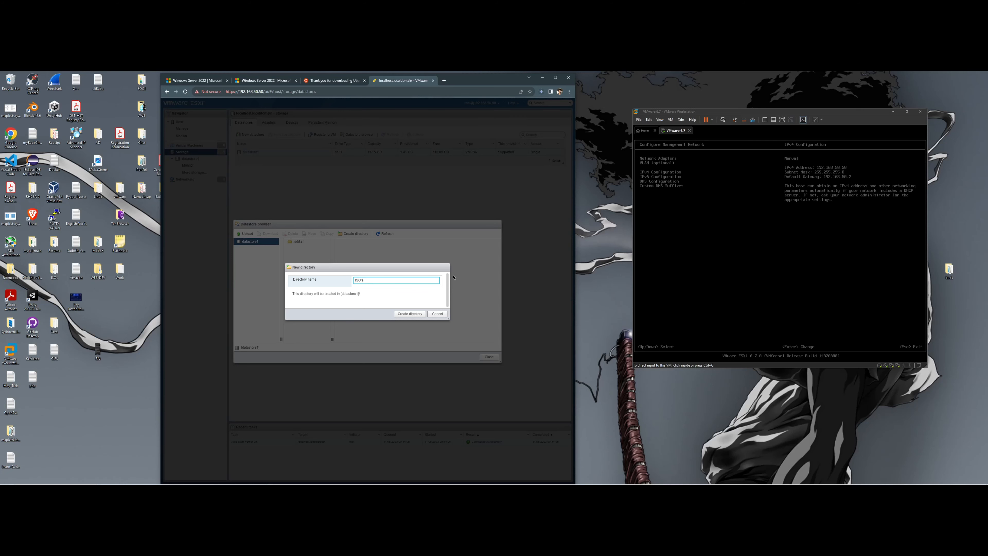
pyautogui.click(411, 313)
pyautogui.click(299, 252)
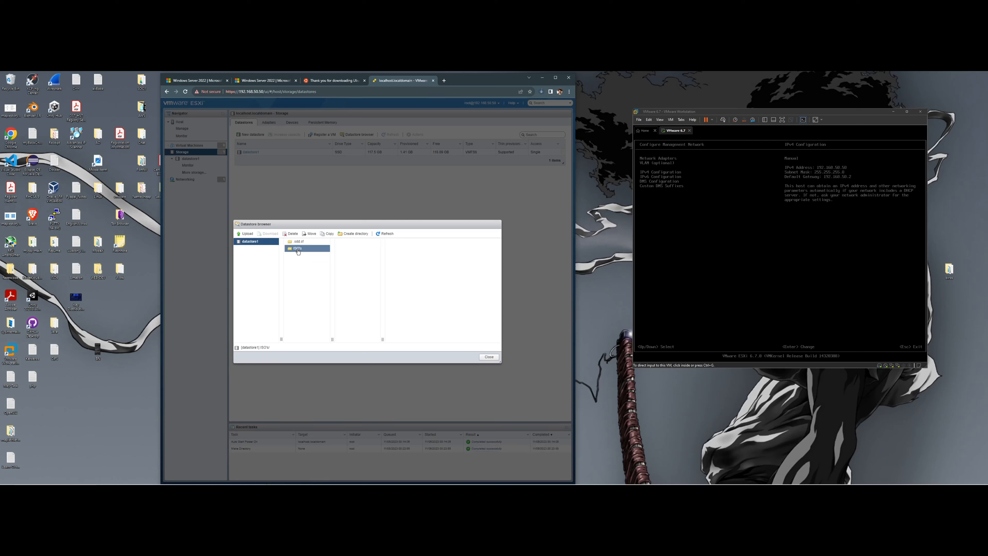
pyautogui.click(247, 234)
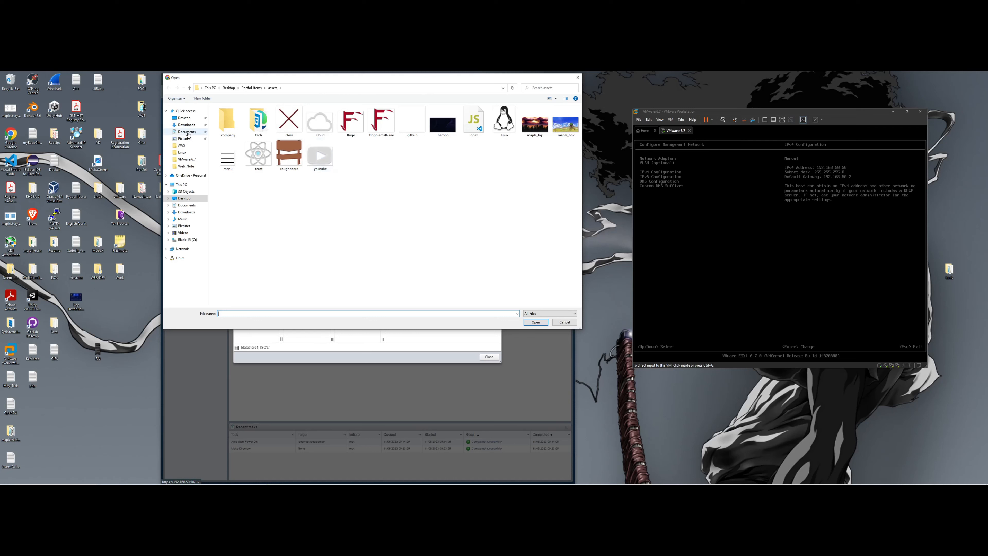
# - Pick Windows_Server_EVAL from the Desktop ISOs folder and upload it to datastore1's ISOs folder
pyautogui.click(186, 124)
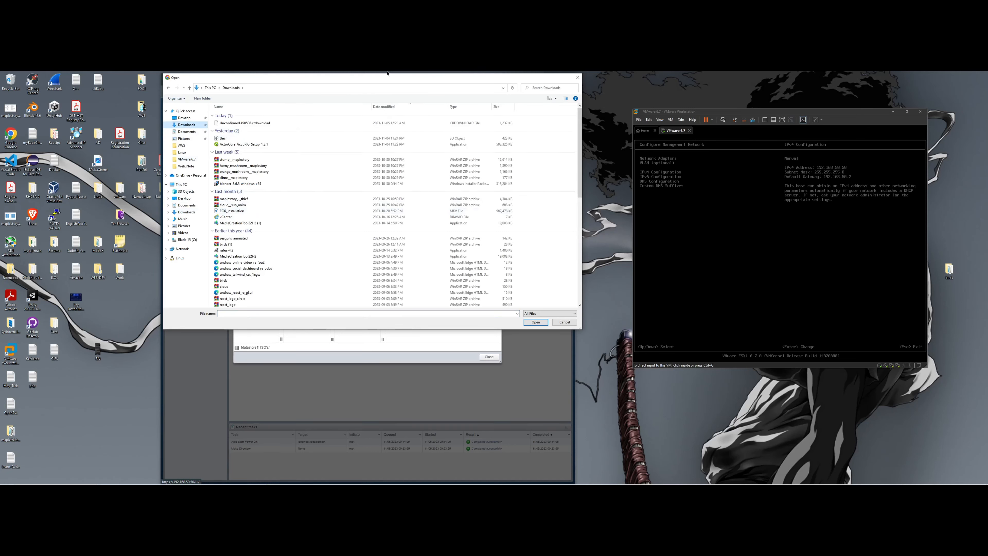
pyautogui.click(184, 118)
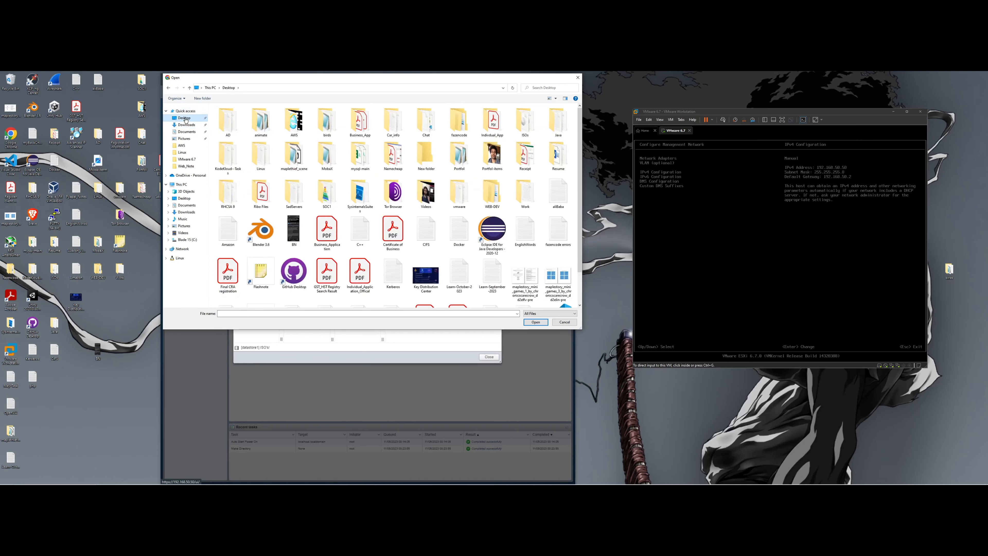
pyautogui.scroll(-1, 505, 201)
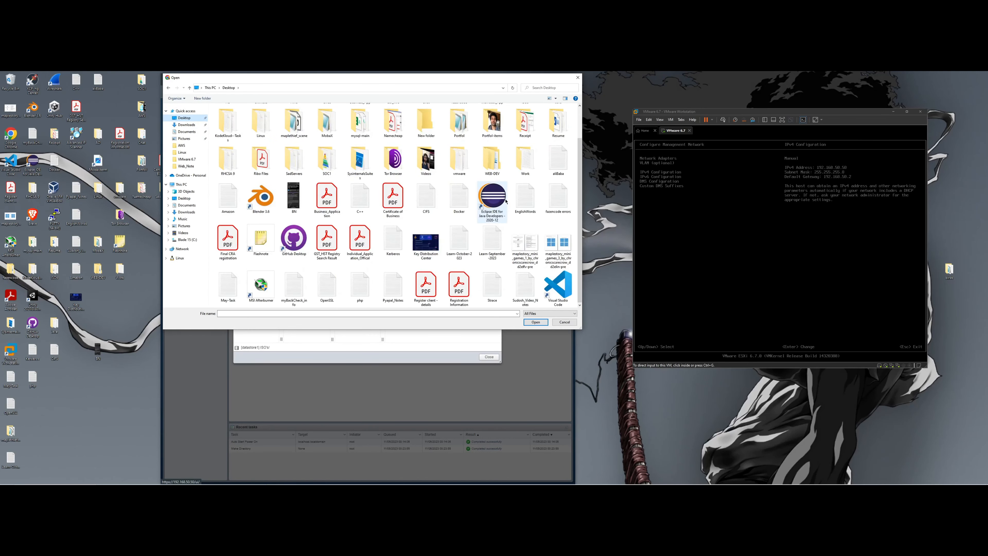
pyautogui.scroll(1, 506, 201)
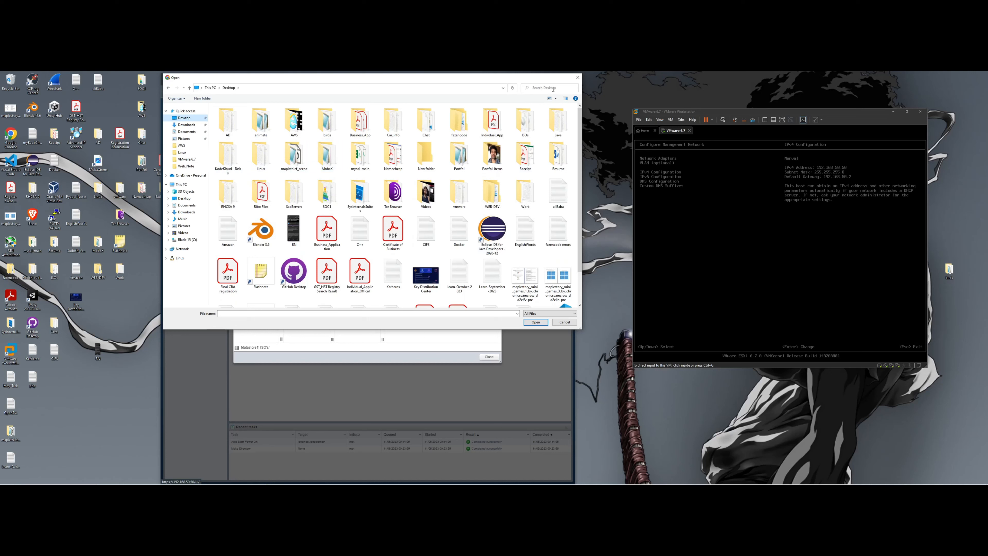
pyautogui.doubleClick(523, 118)
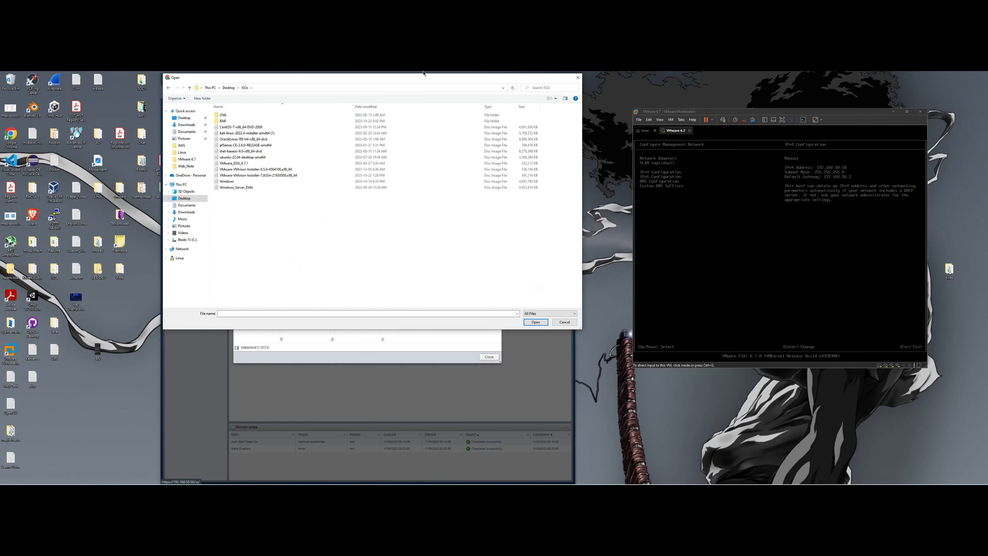
pyautogui.moveTo(427, 79); pyautogui.dragTo(443, 163)
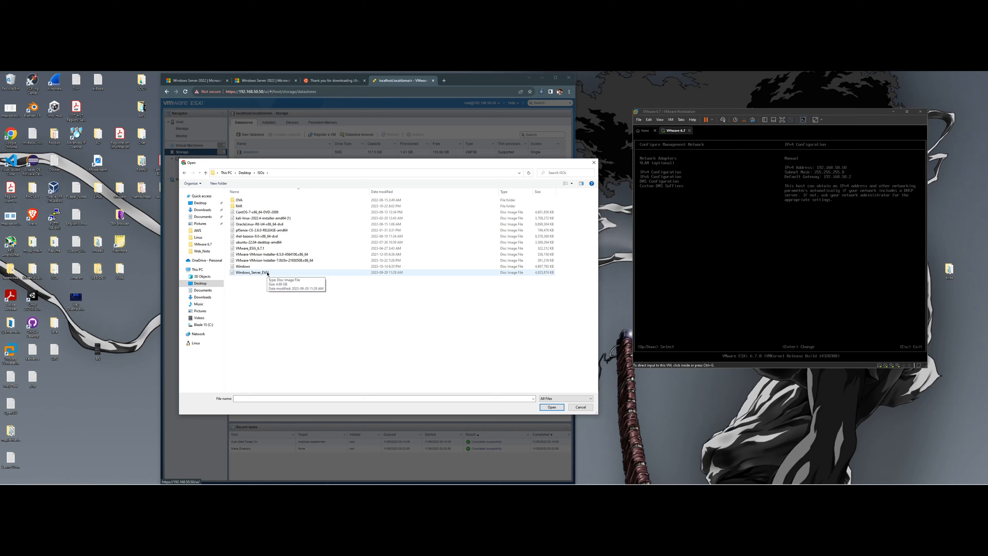
pyautogui.click(258, 274)
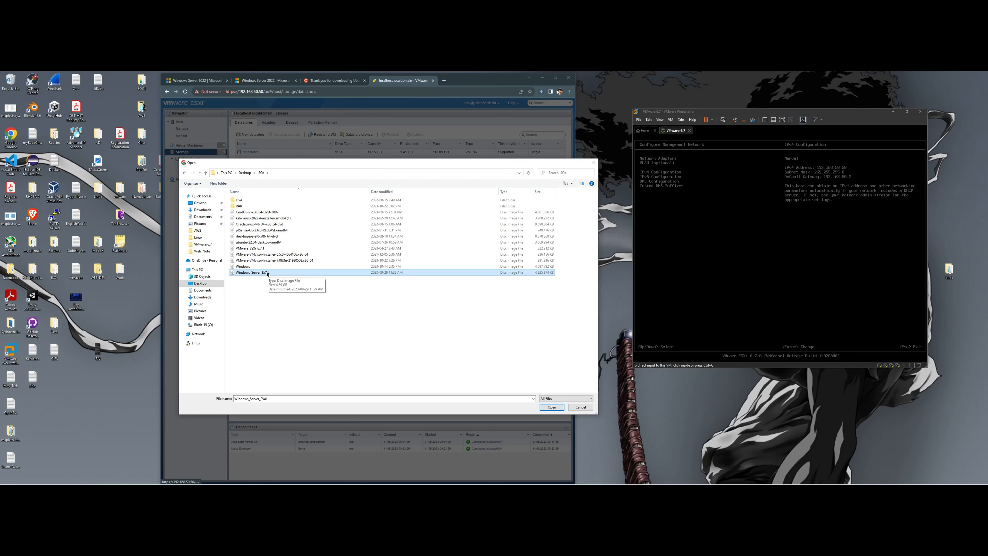
pyautogui.click(267, 273)
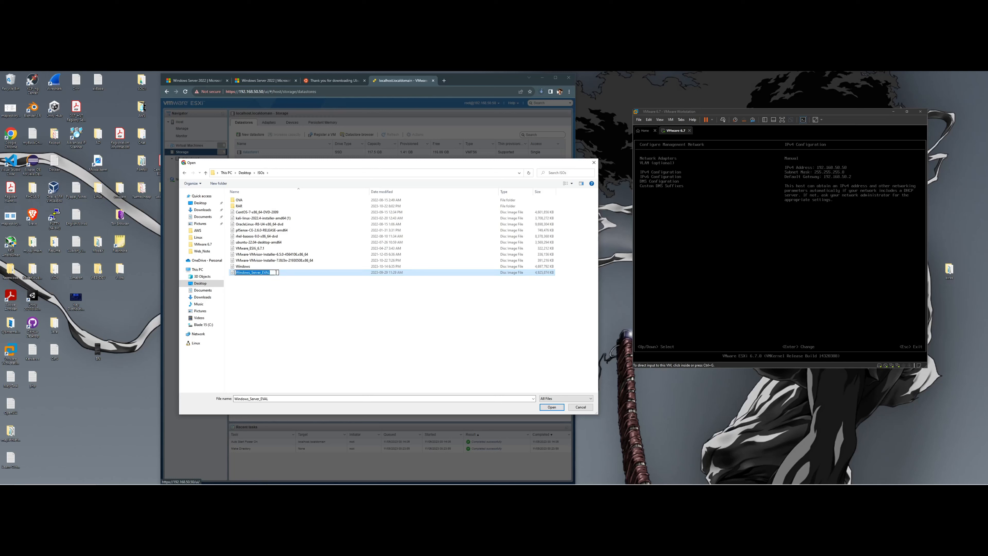
pyautogui.click(549, 407)
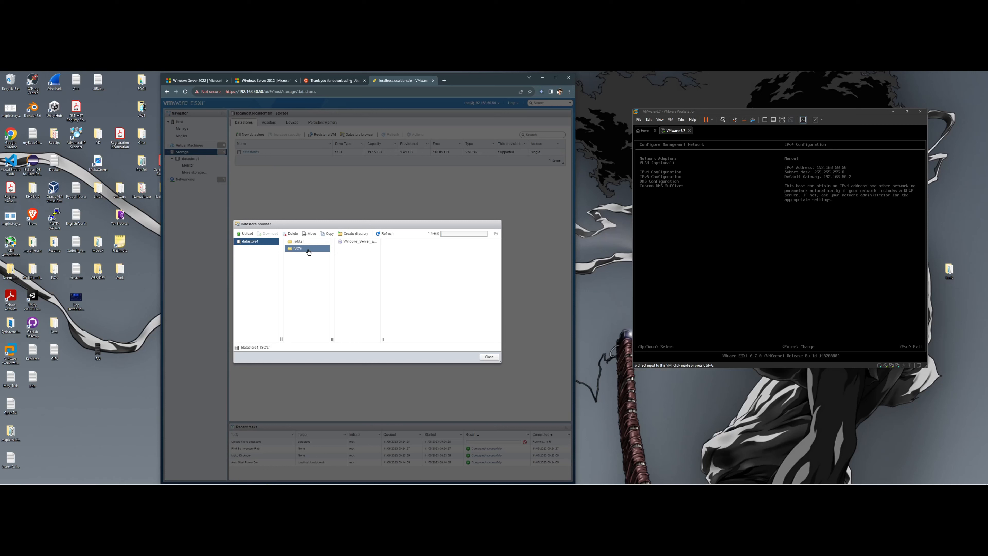
# - Upload ubuntu-22.04-desktop-amd64 into datastore1's ISOs folder next to the Windows Server ISO
pyautogui.click(369, 242)
pyautogui.click(247, 233)
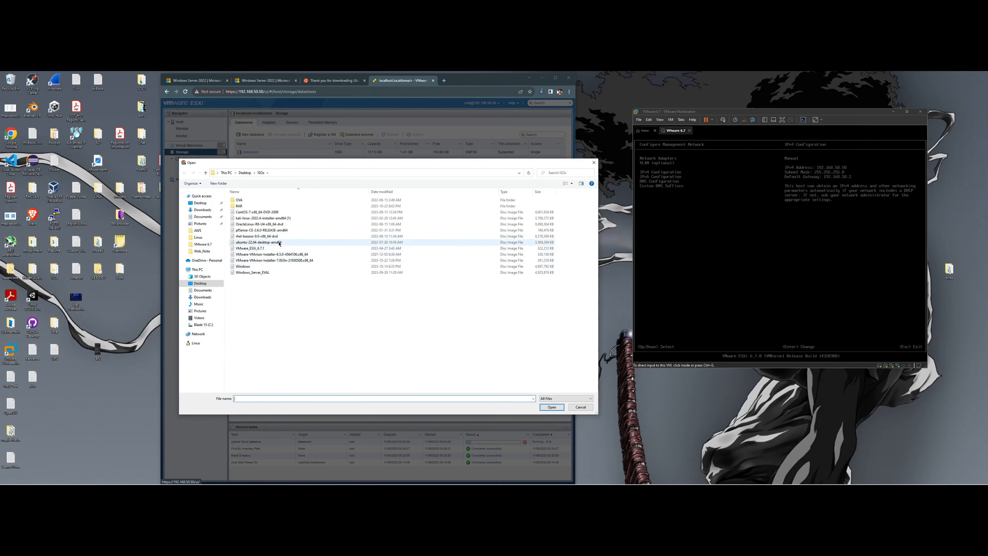
pyautogui.click(279, 243)
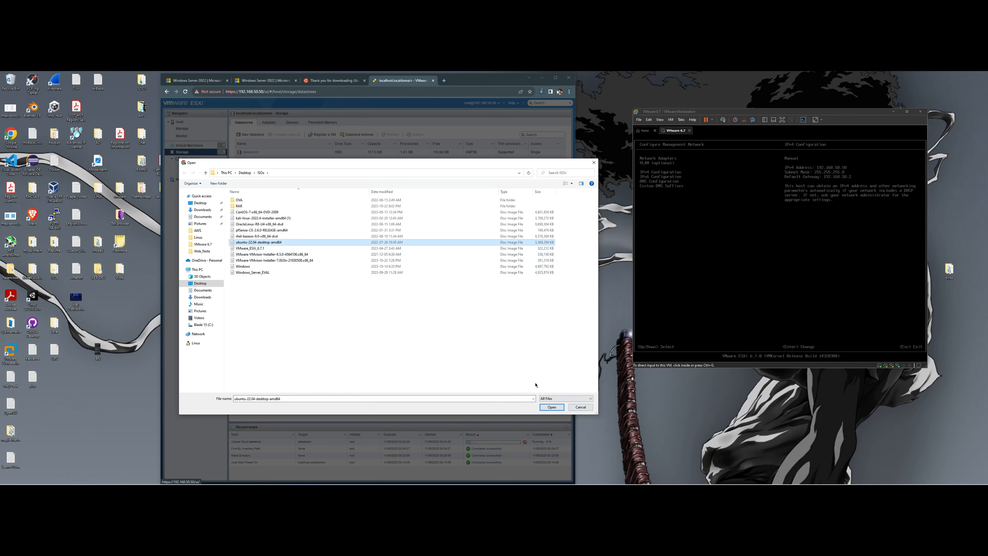
pyautogui.click(553, 407)
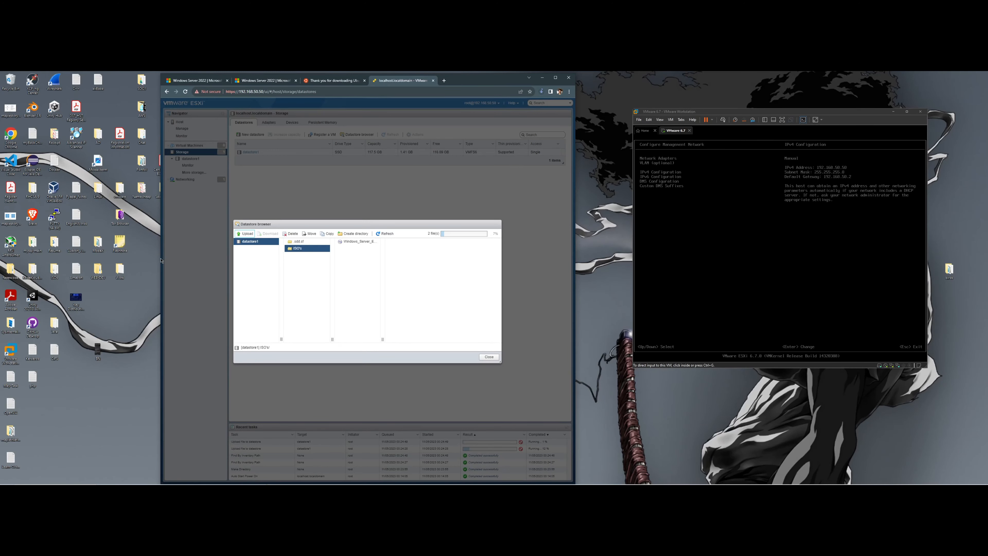
# - Refresh the ISOs folder to show the new Ubuntu ISO, rearranging the browser and console windows
pyautogui.moveTo(161, 258); pyautogui.dragTo(23, 235)
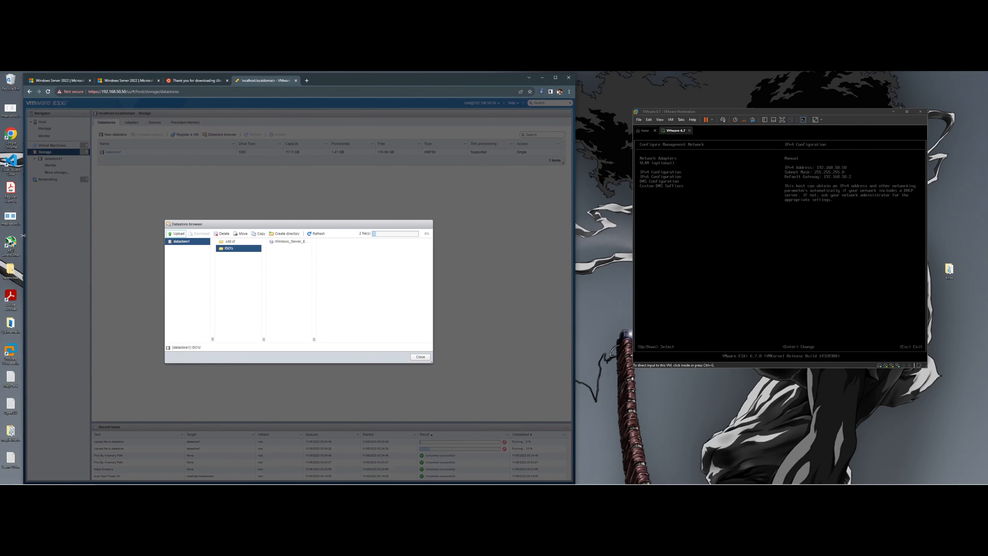
pyautogui.moveTo(570, 233); pyautogui.dragTo(525, 231)
pyautogui.click(221, 253)
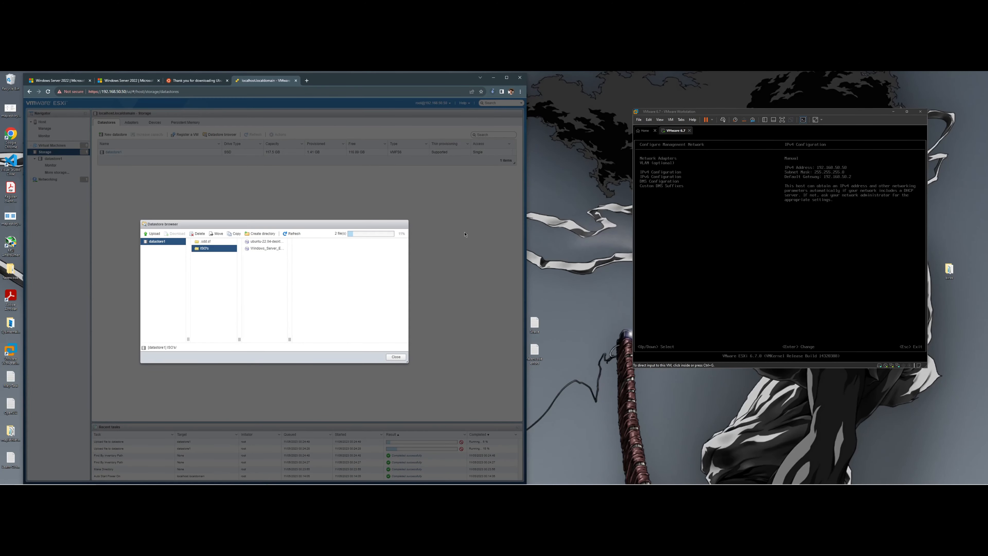
pyautogui.moveTo(812, 113); pyautogui.dragTo(767, 129)
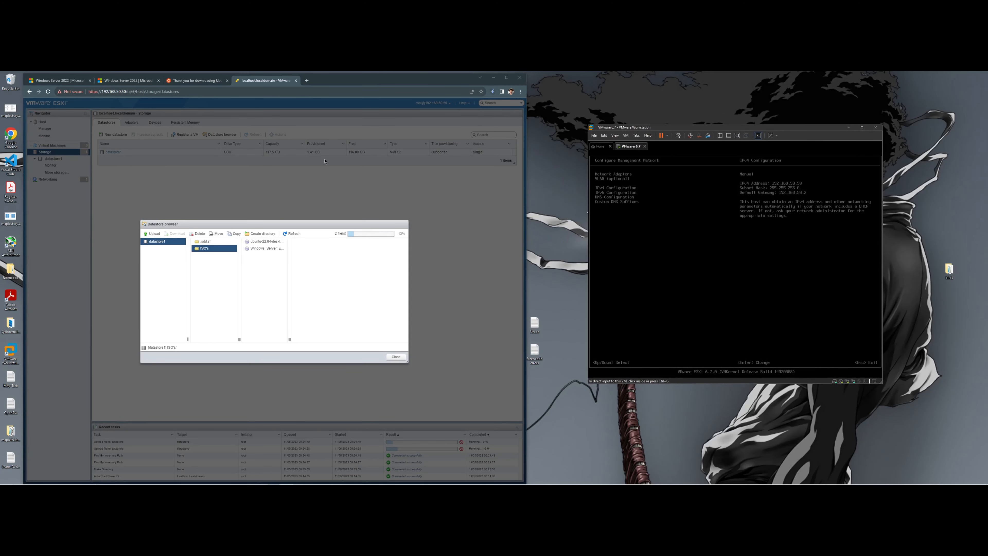
pyautogui.moveTo(429, 81); pyautogui.dragTo(420, 78)
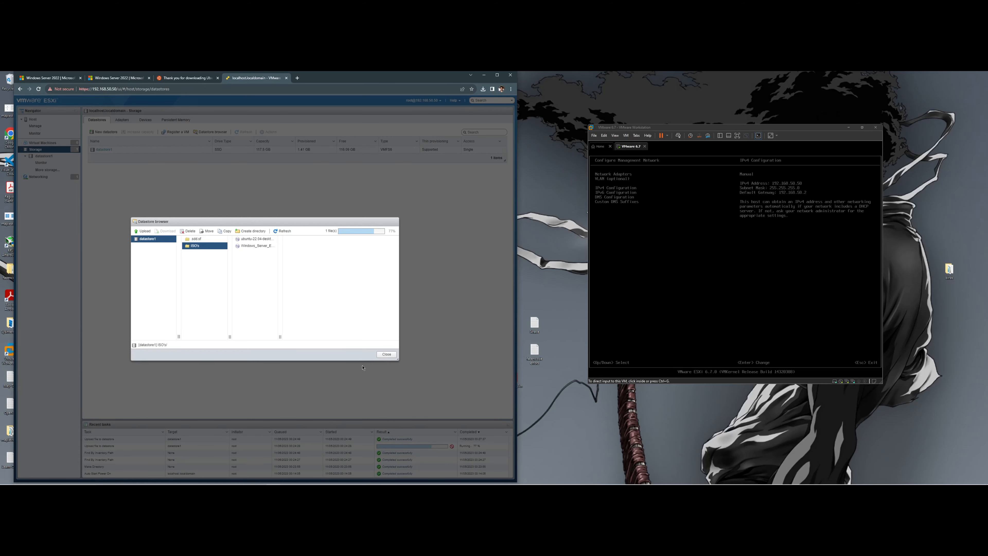
# - Close the datastore browser and launch the Create / Register VM wizard from Virtual Machines
pyautogui.click(386, 353)
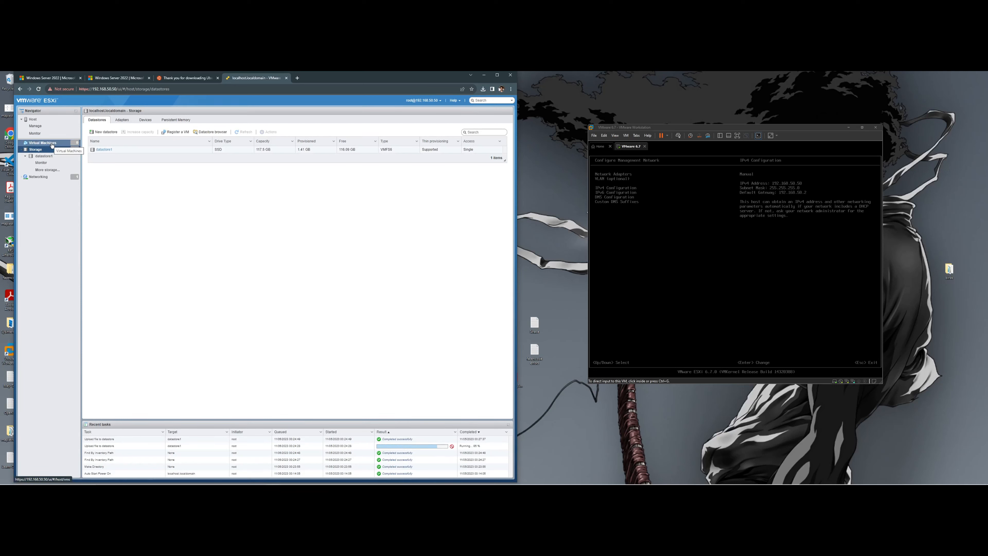
pyautogui.click(66, 144)
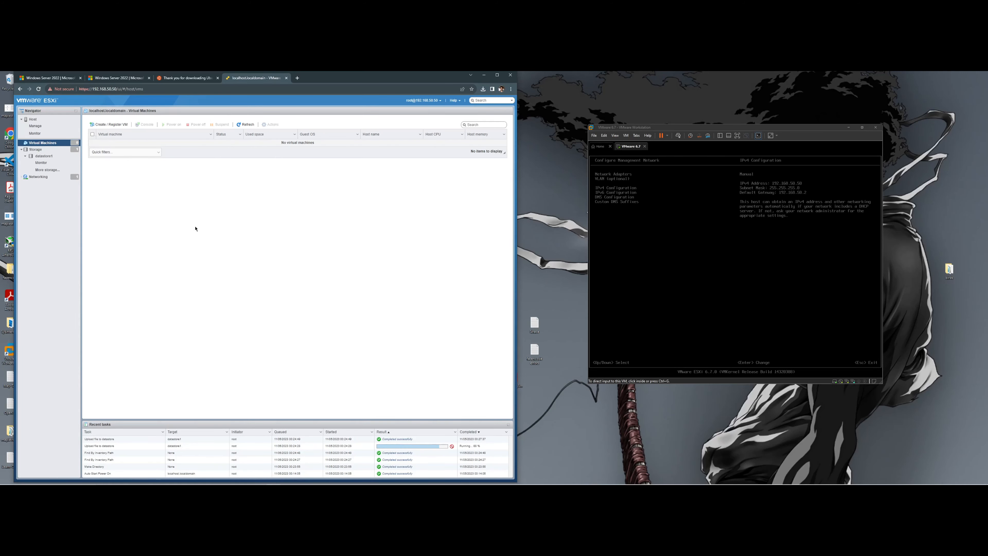
pyautogui.click(105, 125)
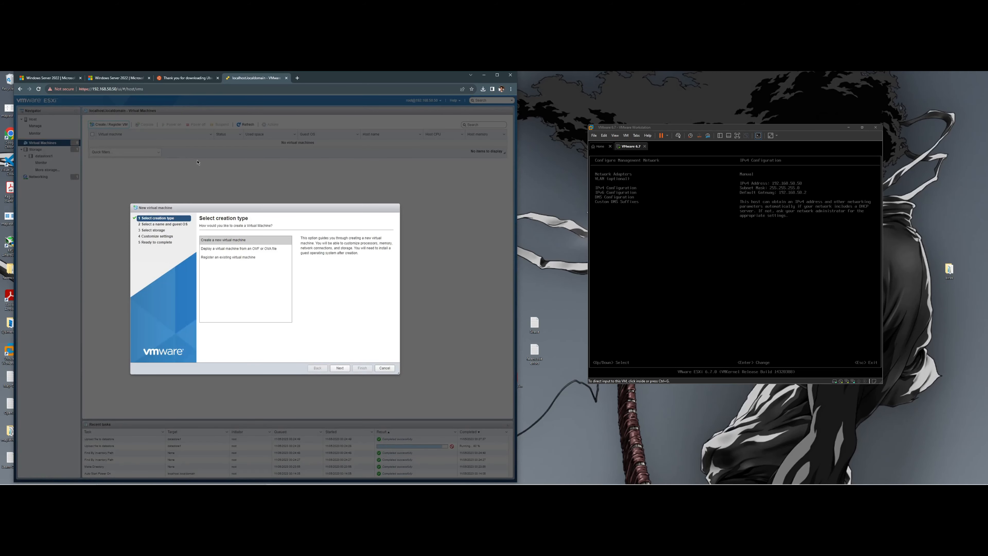
# - Create a new VM named 'Ubuntu 22.04' with ESXi 6.7 compatibility and Linux / Ubuntu Linux (64-bit) guest OS
pyautogui.click(249, 243)
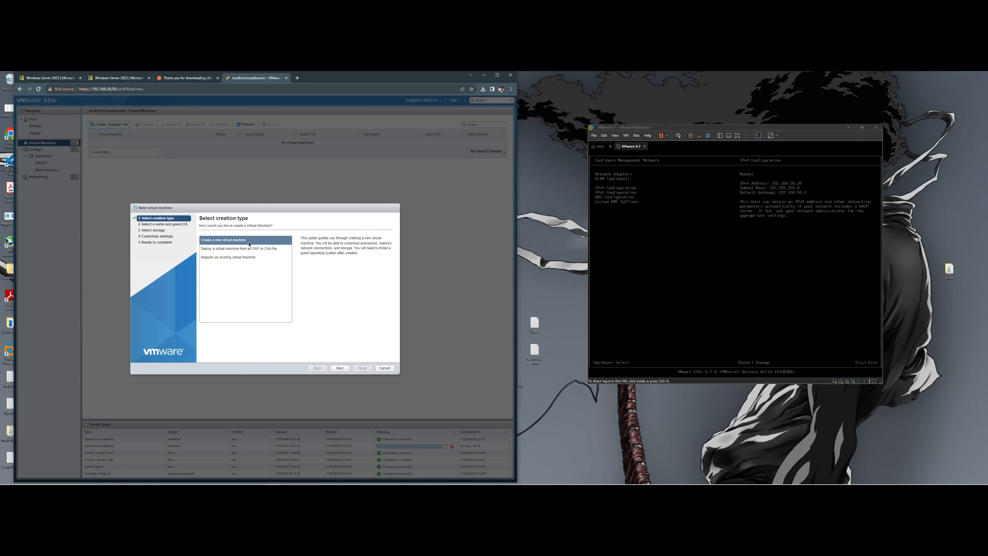
pyautogui.click(341, 371)
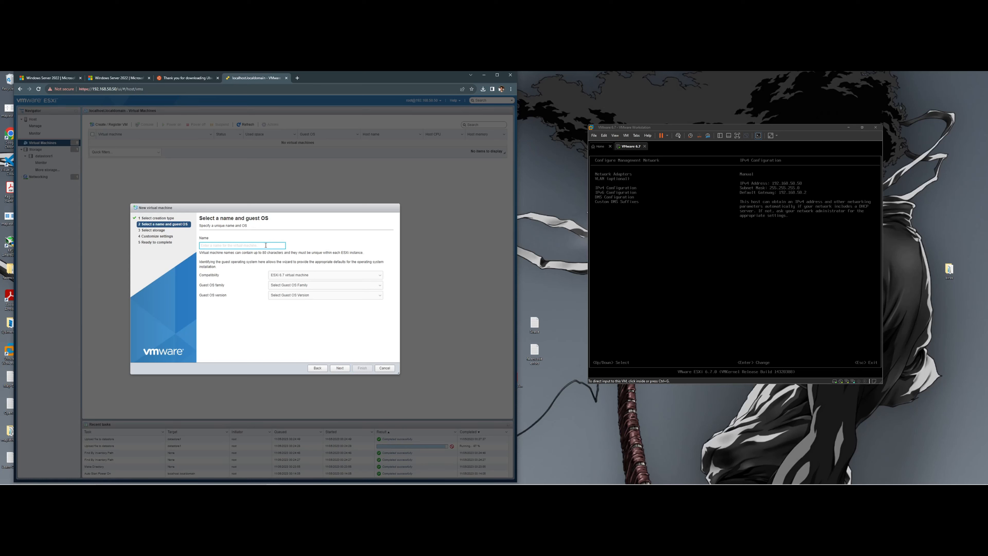
pyautogui.write('Ubuntu 22.04')
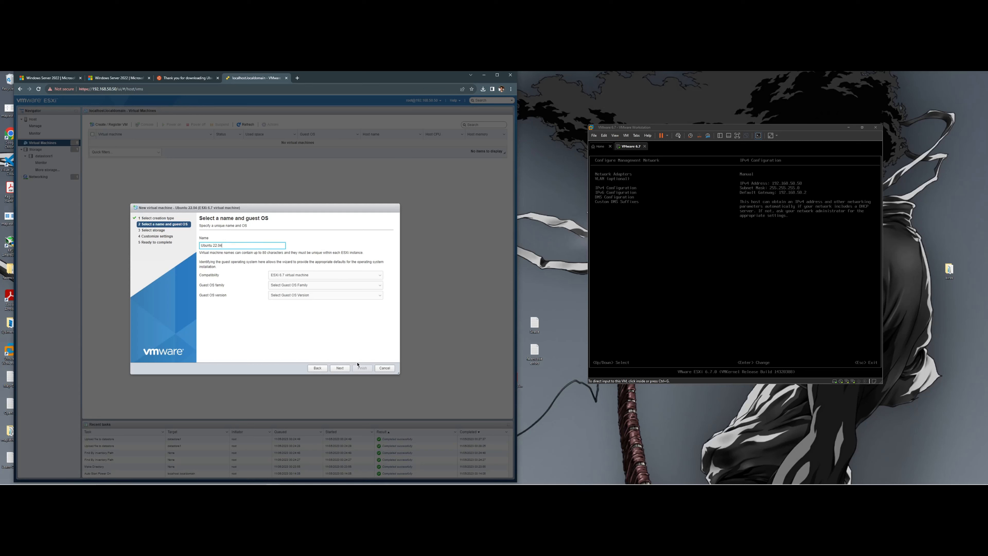
pyautogui.click(306, 275)
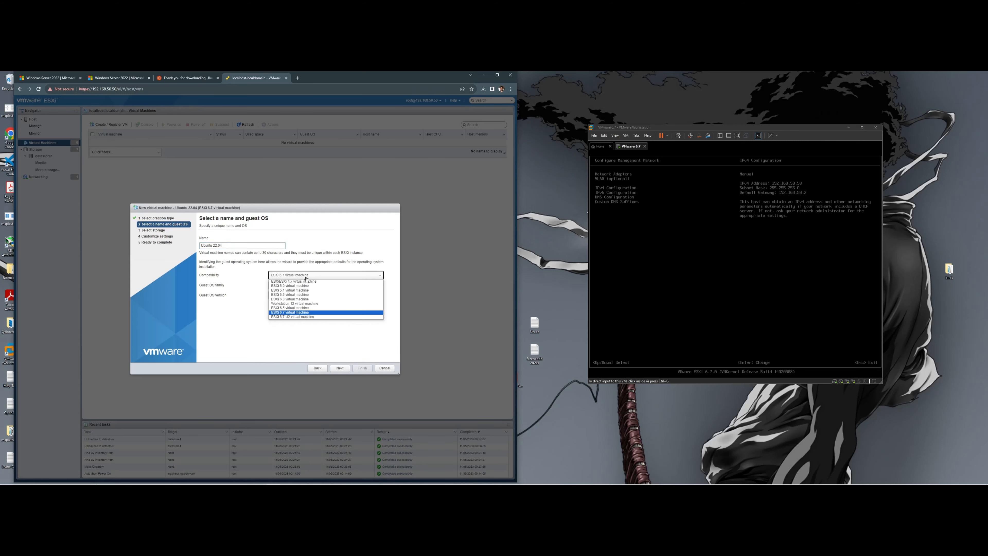
pyautogui.click(327, 312)
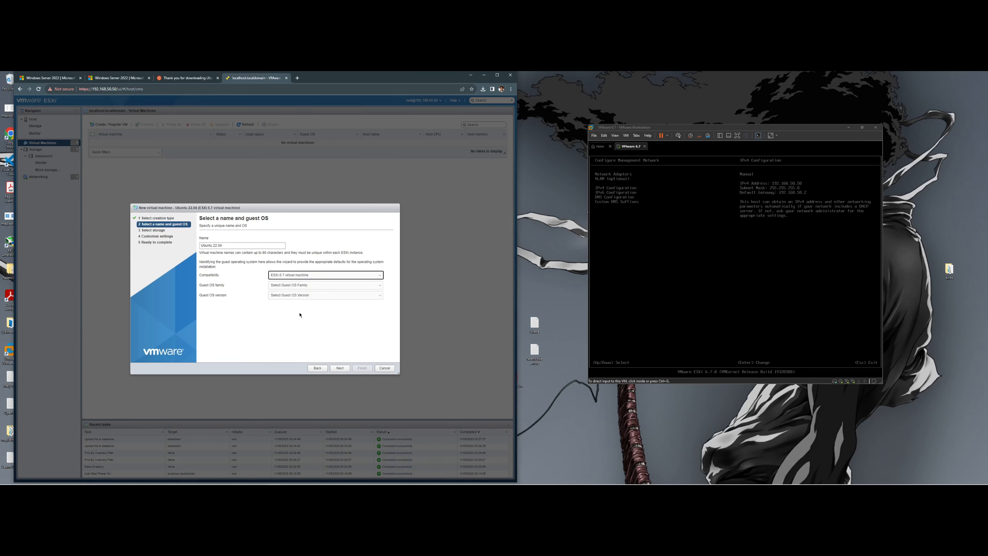
pyautogui.click(330, 286)
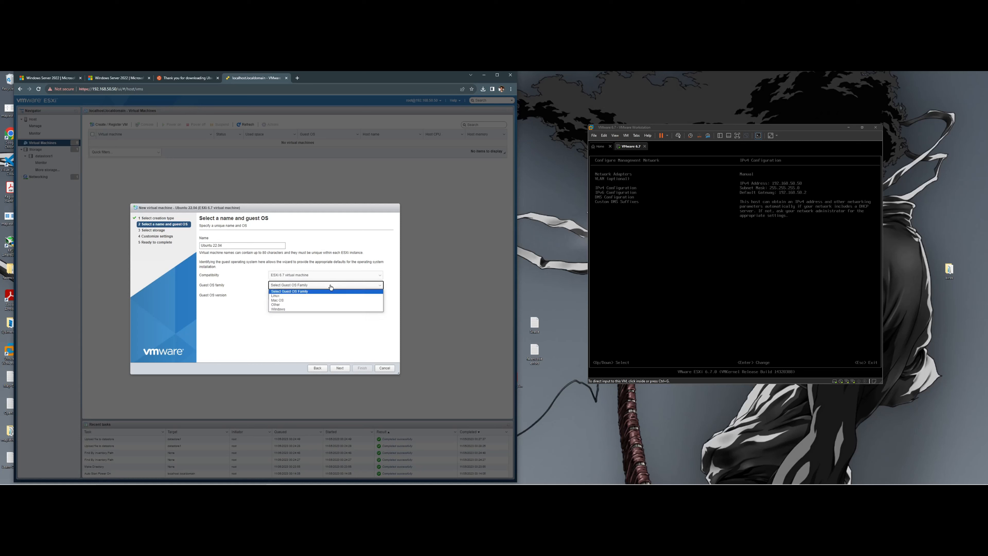
pyautogui.click(315, 297)
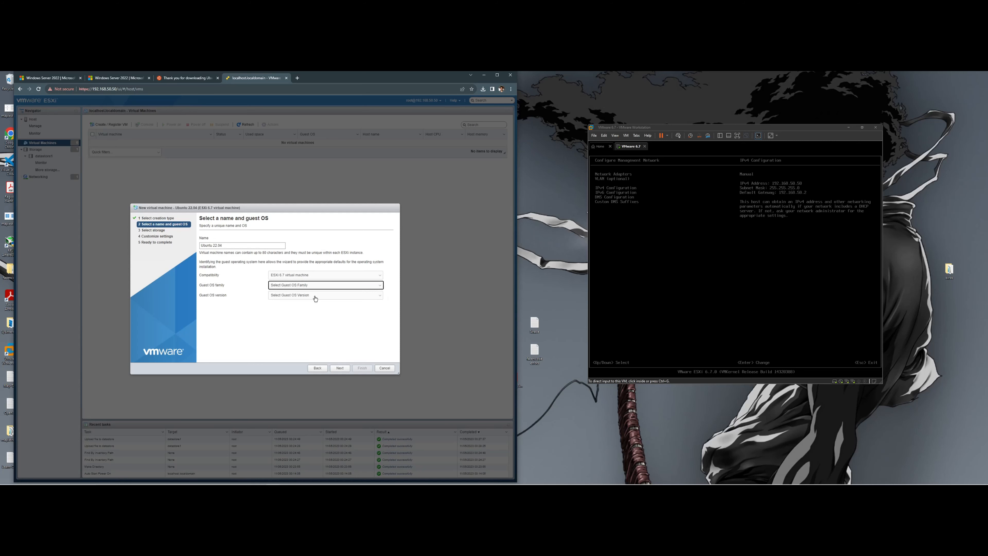
pyautogui.click(317, 295)
pyautogui.scroll(-15, 318, 330)
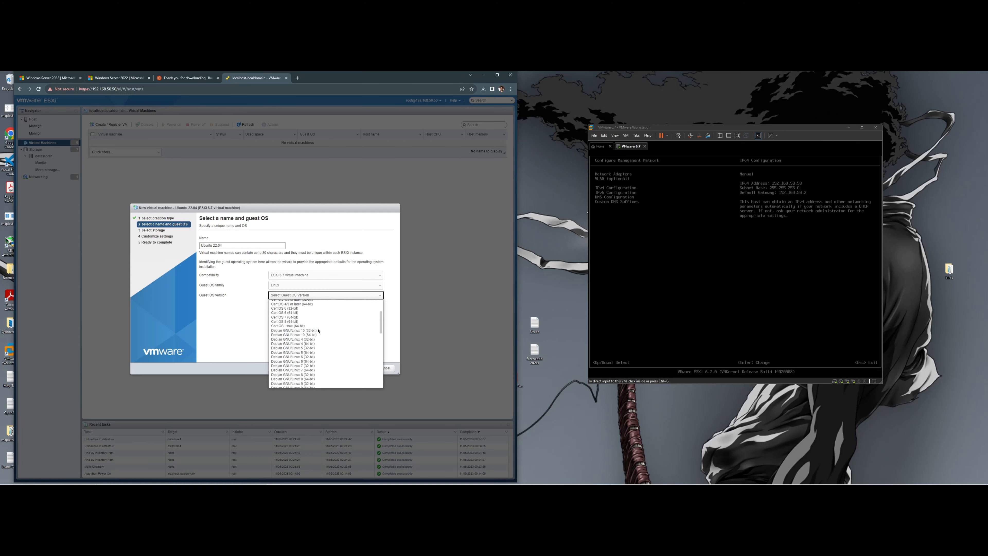
pyautogui.scroll(-3, 318, 330)
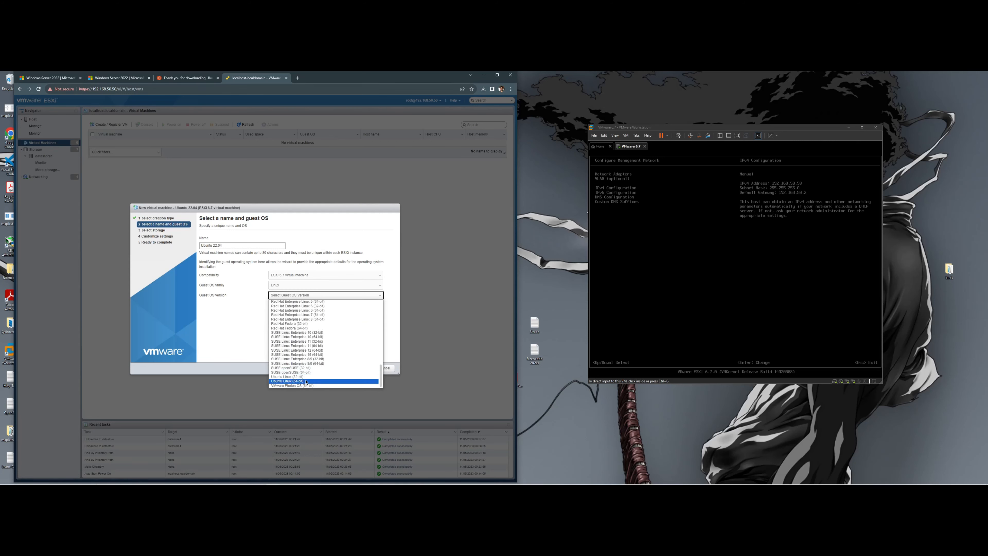
pyautogui.click(298, 381)
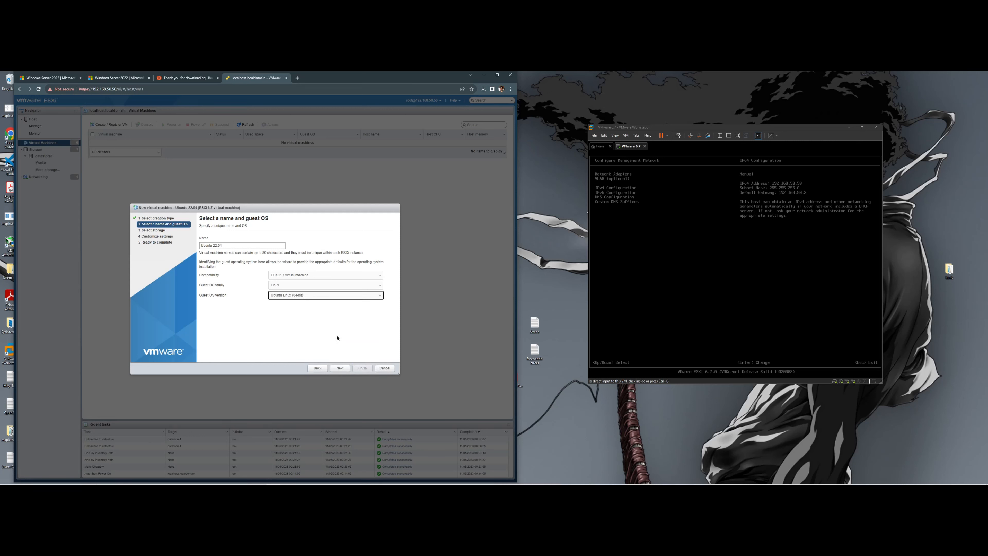
pyautogui.click(344, 368)
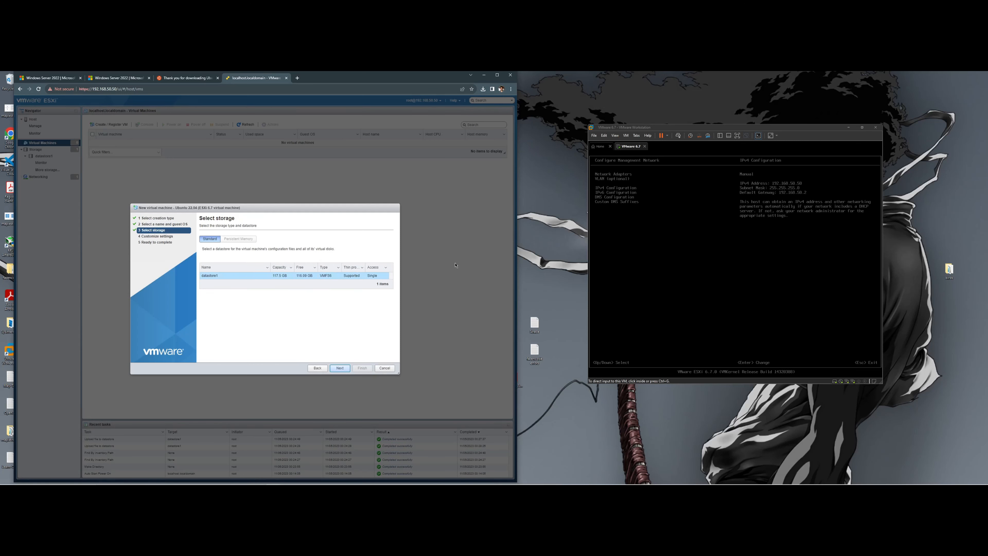
# - Keep datastore1 storage and give the VM 2 CPUs and 2048 MB memory
pyautogui.moveTo(652, 124); pyautogui.dragTo(629, 134)
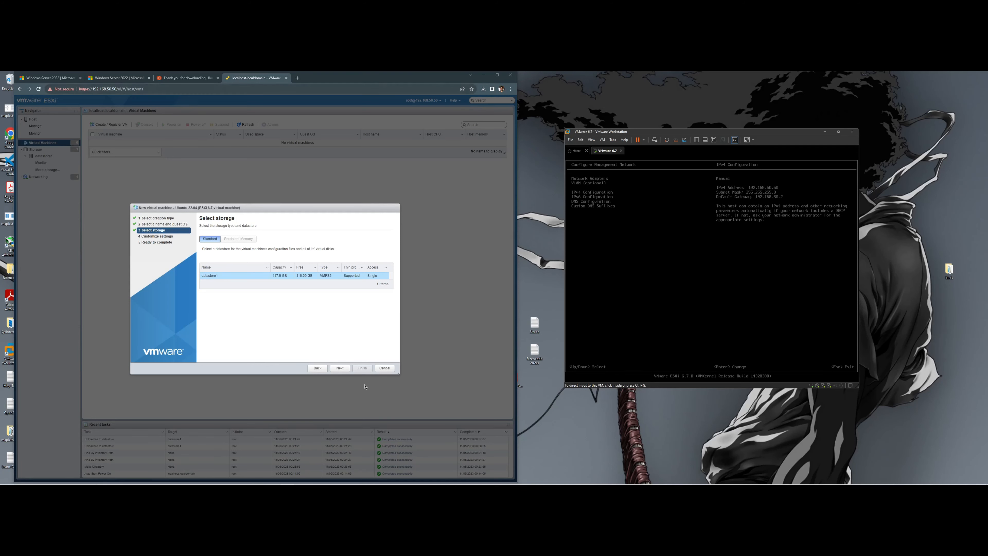
pyautogui.click(339, 368)
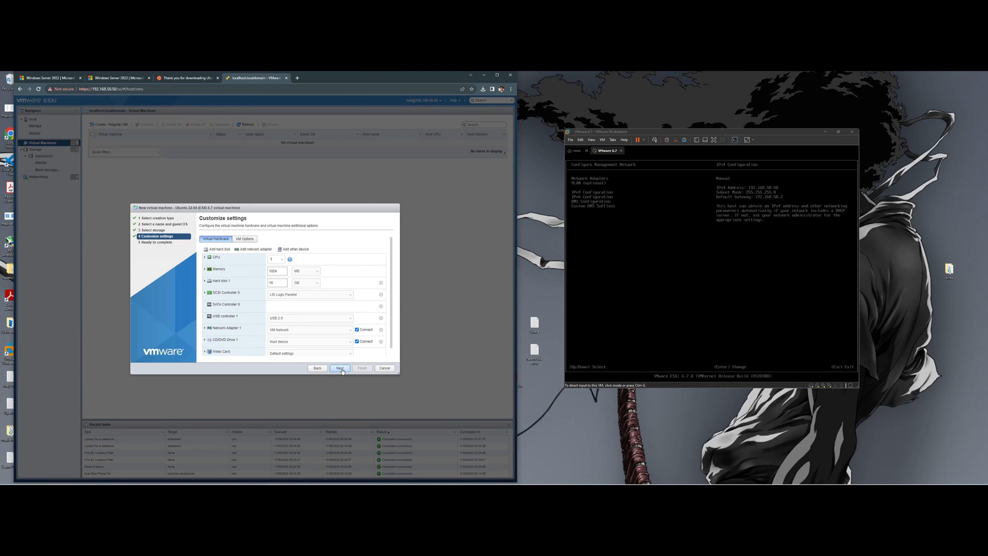
pyautogui.click(275, 259)
pyautogui.doubleClick(282, 271)
pyautogui.write('20')
# - Resize Hard disk 1 to 25 GB and make it thin provisioned
pyautogui.doubleClick(283, 282)
pyautogui.press('BackSpace')
pyautogui.write('25')
pyautogui.click(220, 283)
pyautogui.click(220, 283)
pyautogui.click(205, 283)
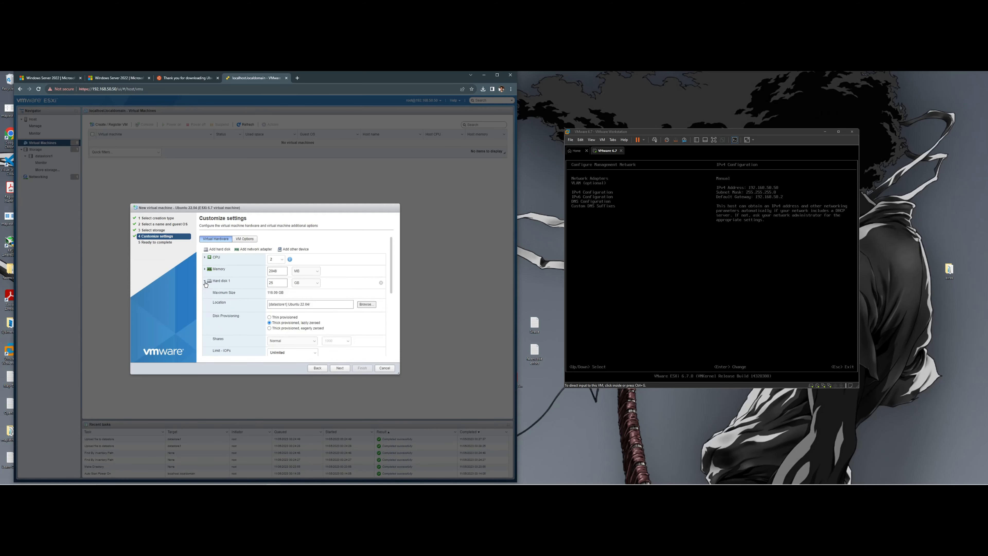
pyautogui.click(291, 318)
pyautogui.click(205, 282)
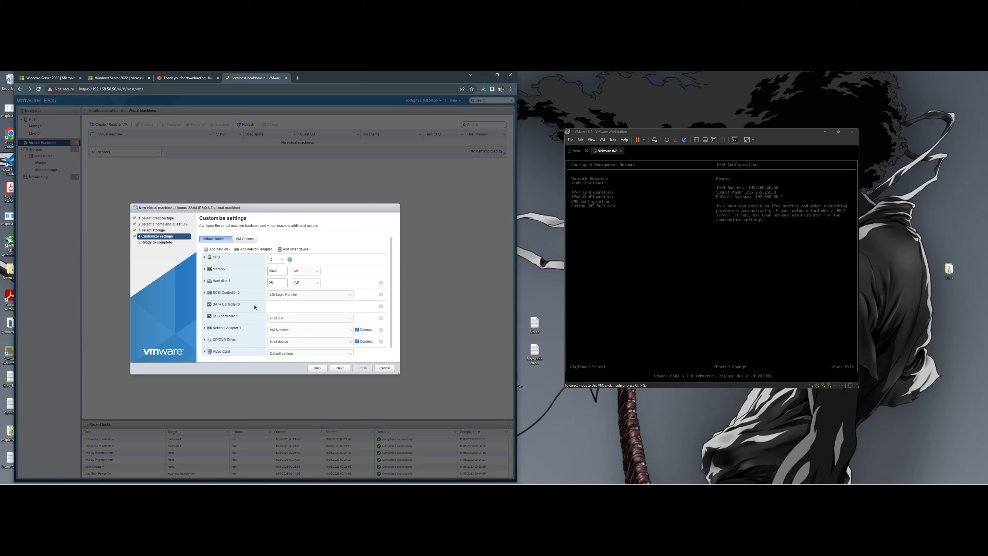
# - Check the memory and CD/DVD drive details and bring up the CD/DVD source choices
pyautogui.scroll(-1, 255, 307)
pyautogui.click(206, 263)
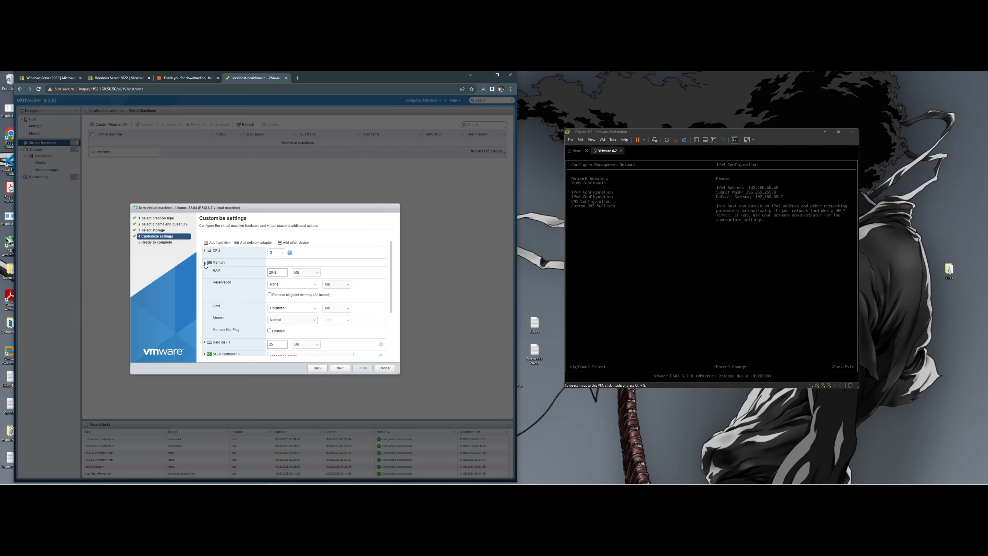
pyautogui.click(205, 264)
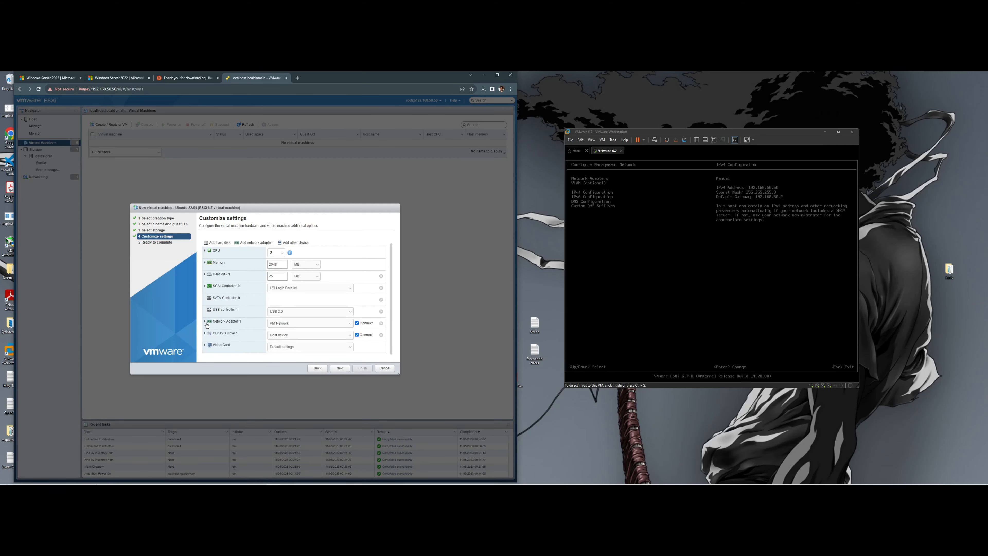
pyautogui.click(220, 334)
pyautogui.click(221, 335)
pyautogui.click(278, 335)
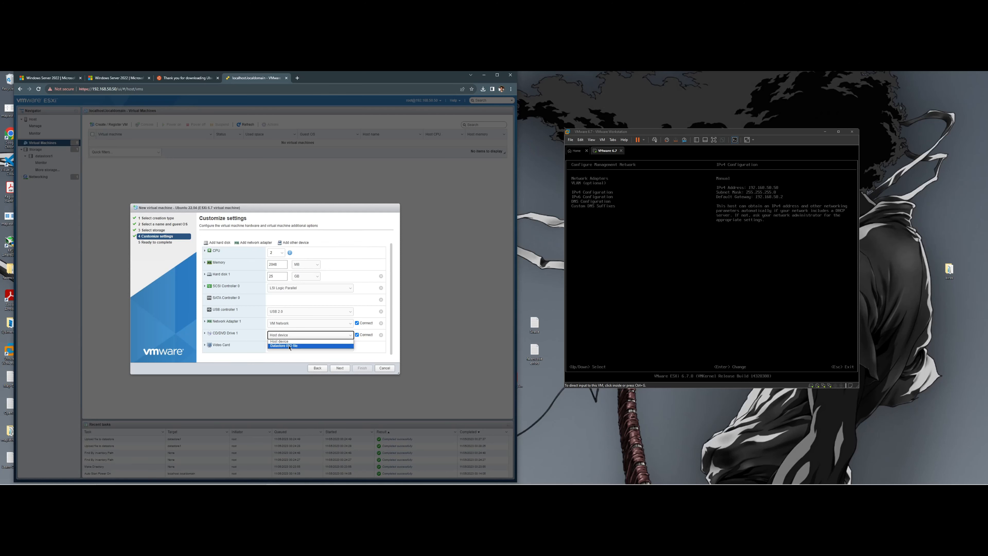
# - Attach the Ubuntu 22.04 desktop ISO from datastore1's ISOs folder to CD/DVD Drive 1
pyautogui.click(290, 346)
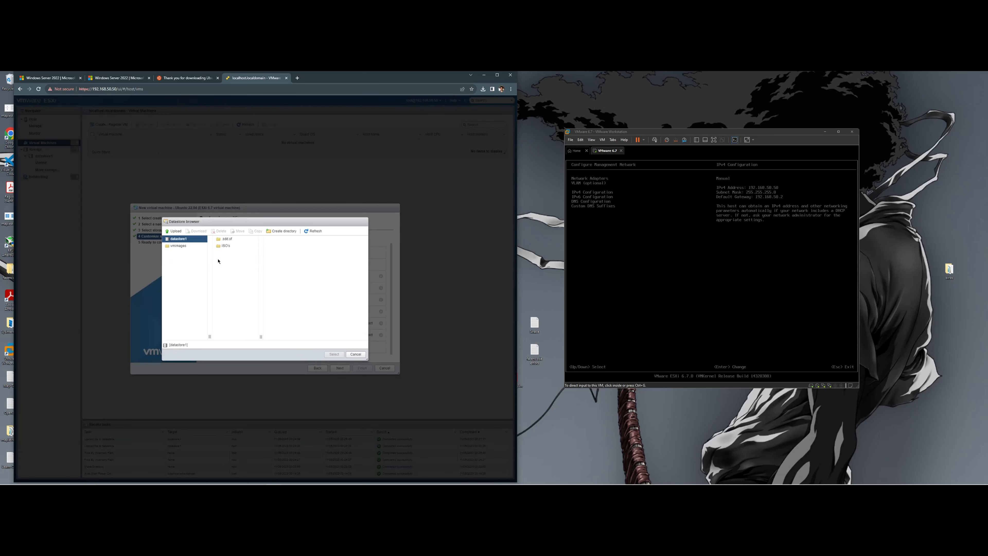
pyautogui.click(240, 246)
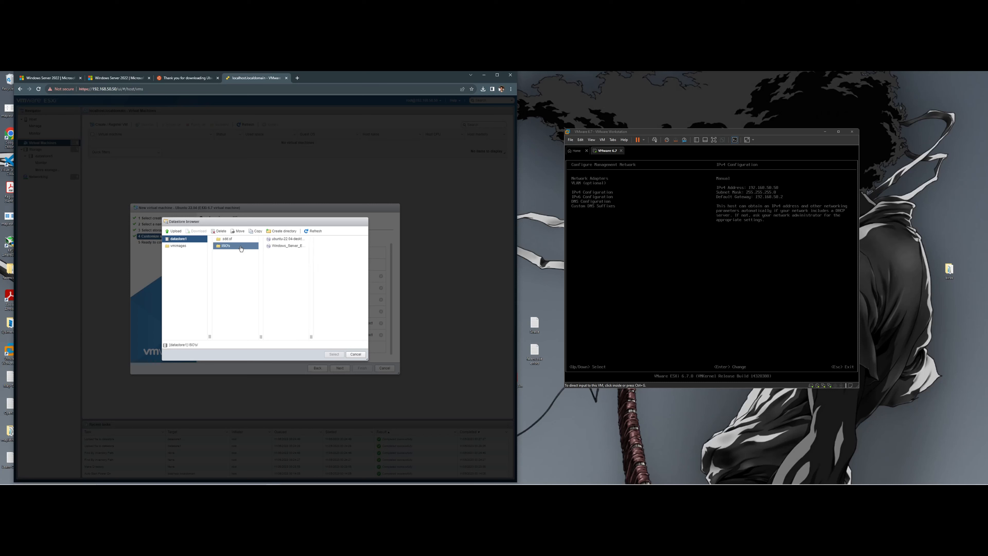
pyautogui.click(284, 239)
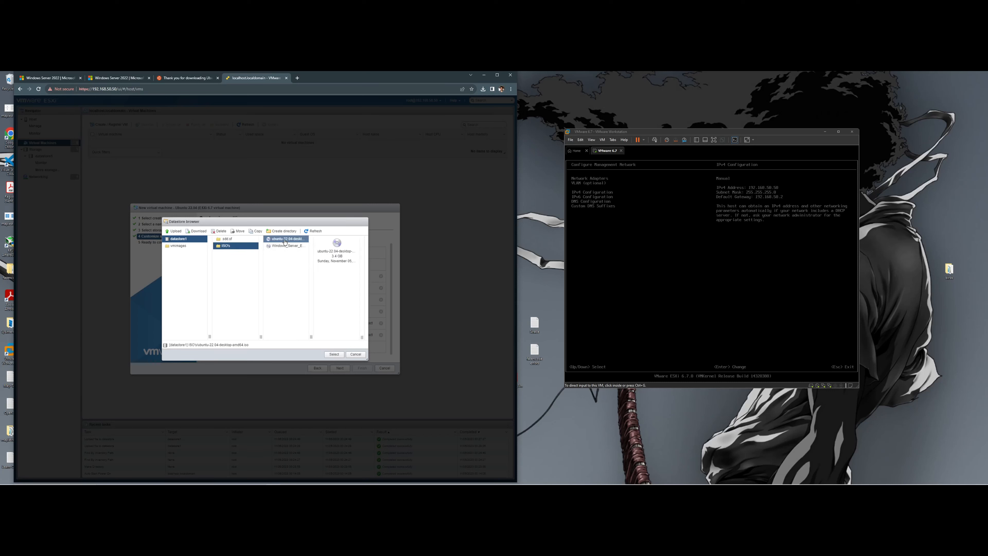
pyautogui.click(337, 355)
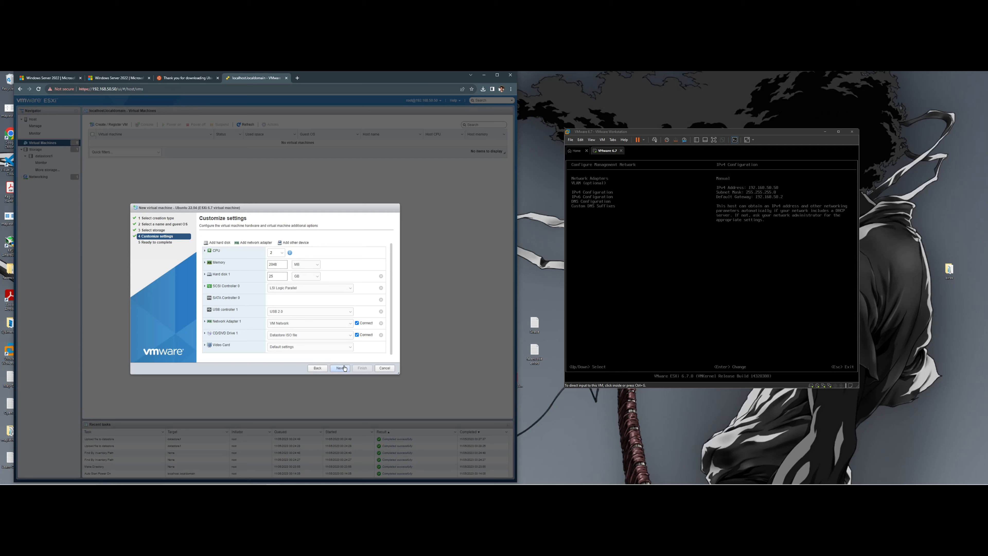
# - Review the Ubuntu 22.04 VM's settings summary and finish creating it
pyautogui.scroll(-3, 219, 347)
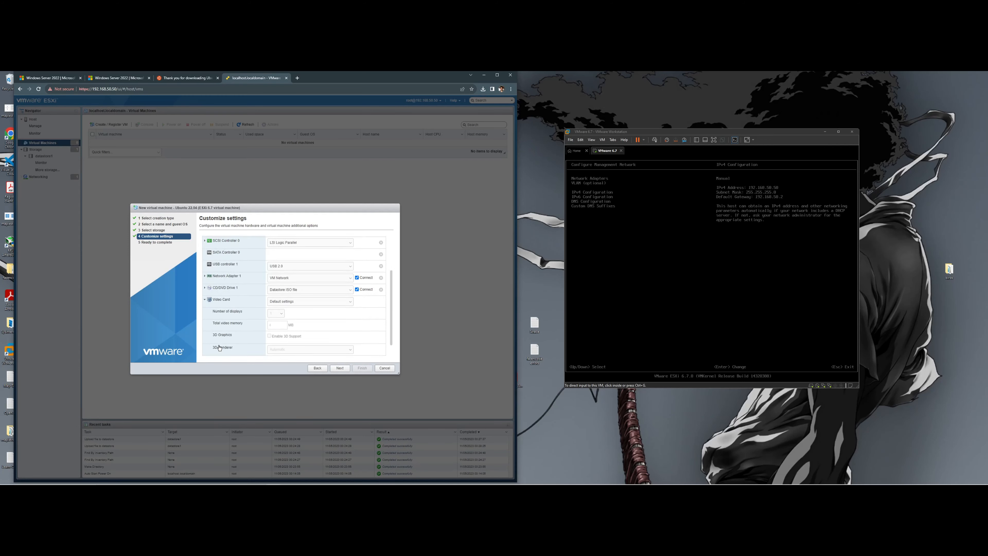
pyautogui.click(217, 287)
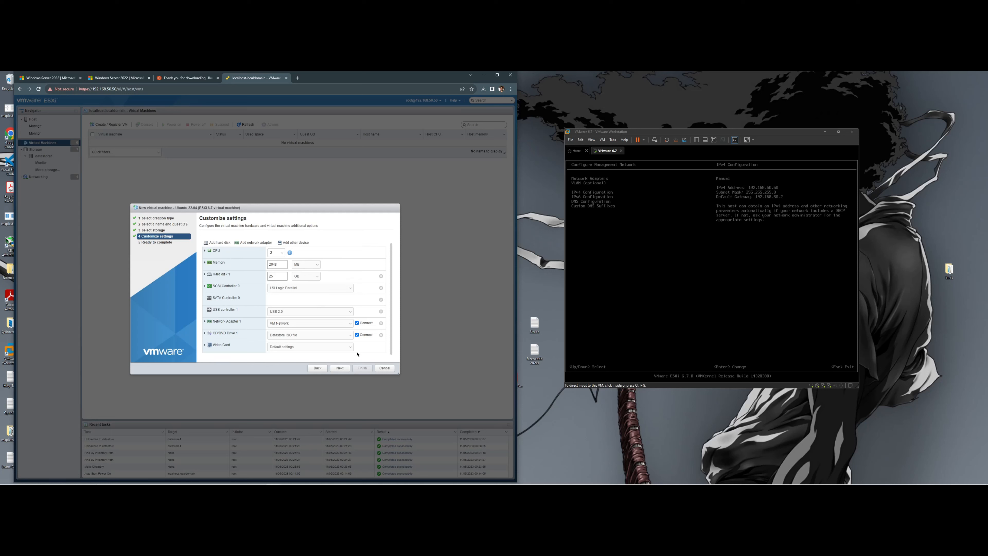
pyautogui.click(340, 369)
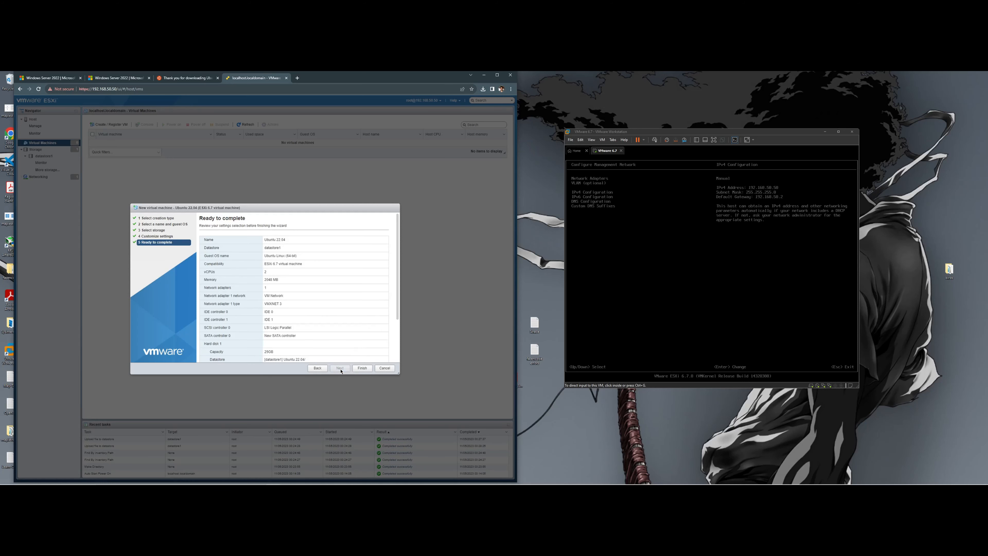
pyautogui.scroll(-1, 334, 316)
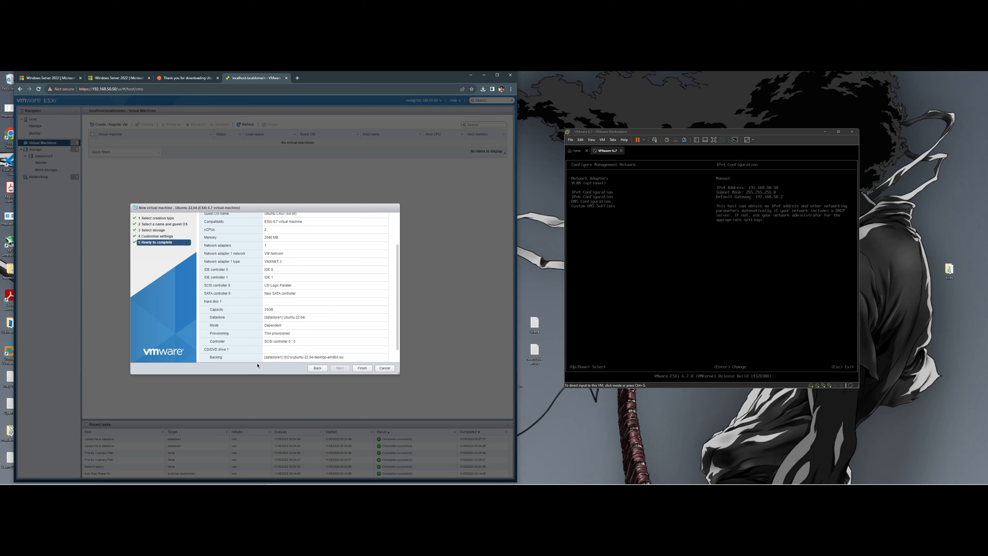
pyautogui.scroll(1, 300, 275)
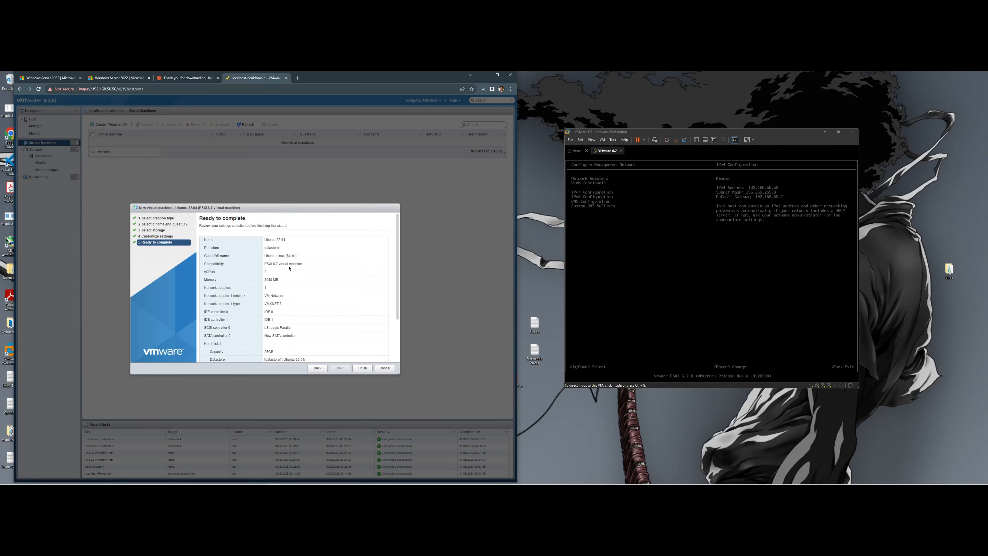
pyautogui.scroll(-2, 289, 268)
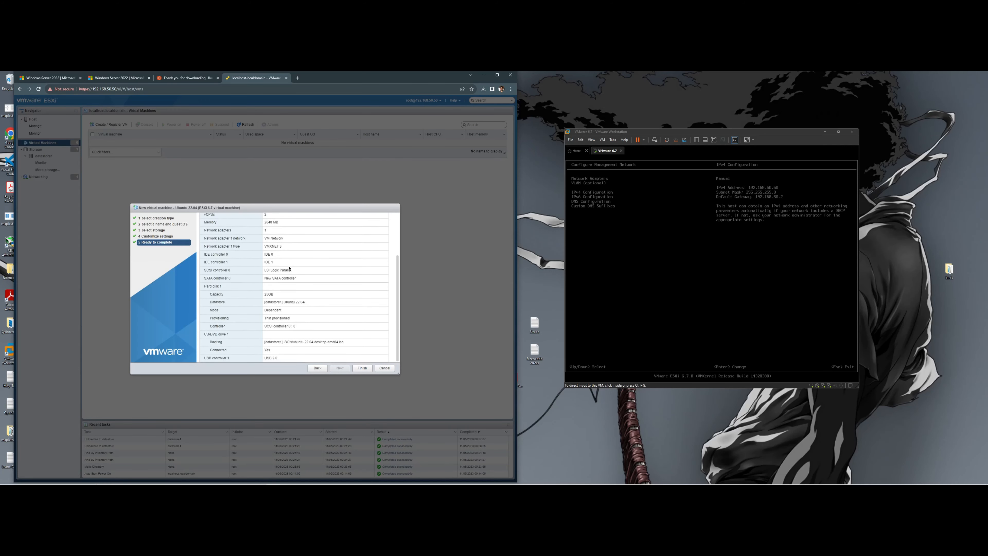
pyautogui.click(362, 368)
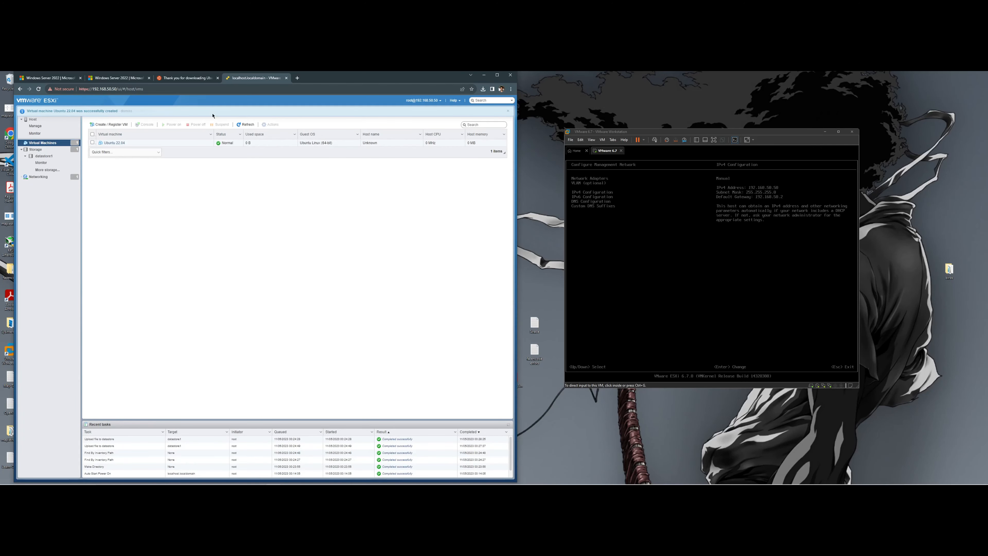
# - Power on the Ubuntu 22.04 VM and boot its console into 'Try or Install Ubuntu'
pyautogui.click(114, 143)
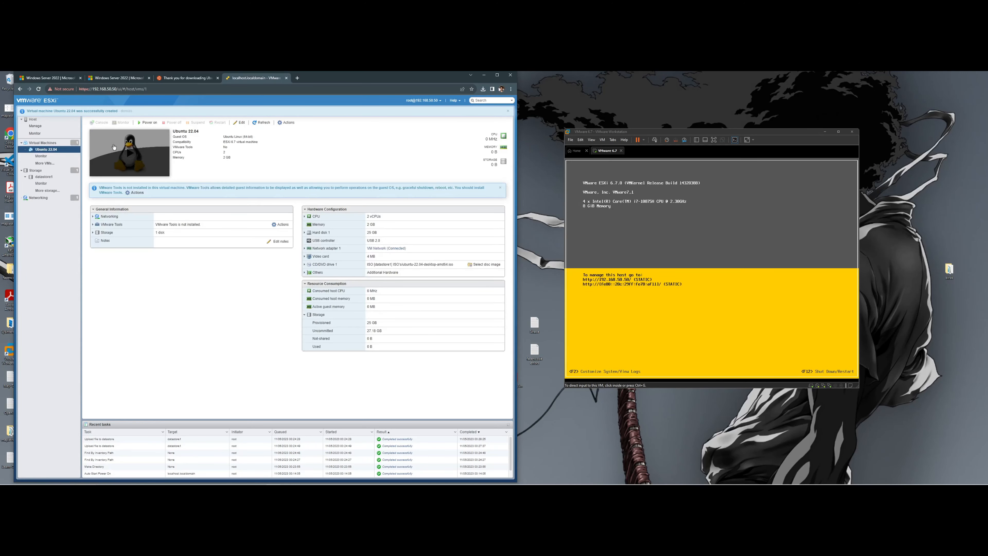
pyautogui.click(129, 156)
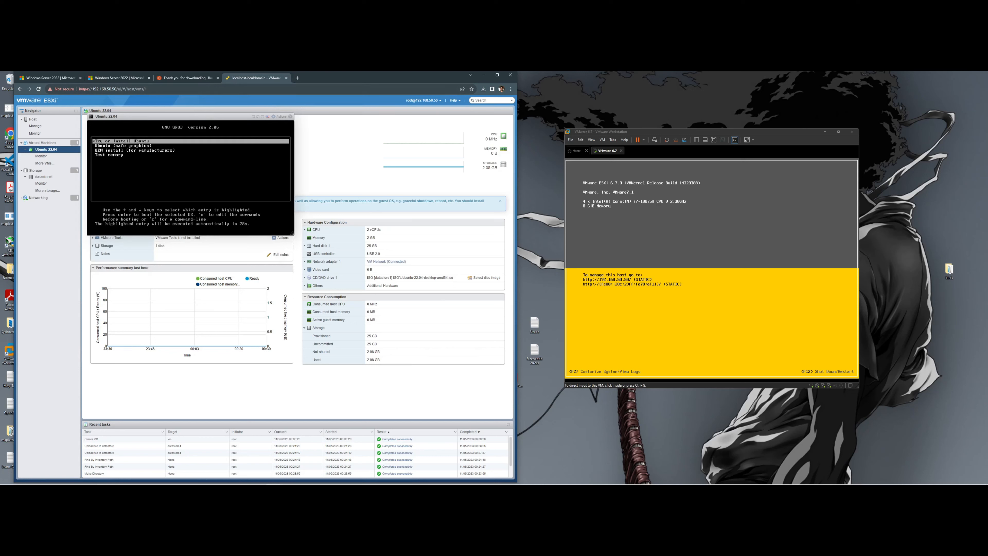
pyautogui.moveTo(215, 121); pyautogui.dragTo(316, 185)
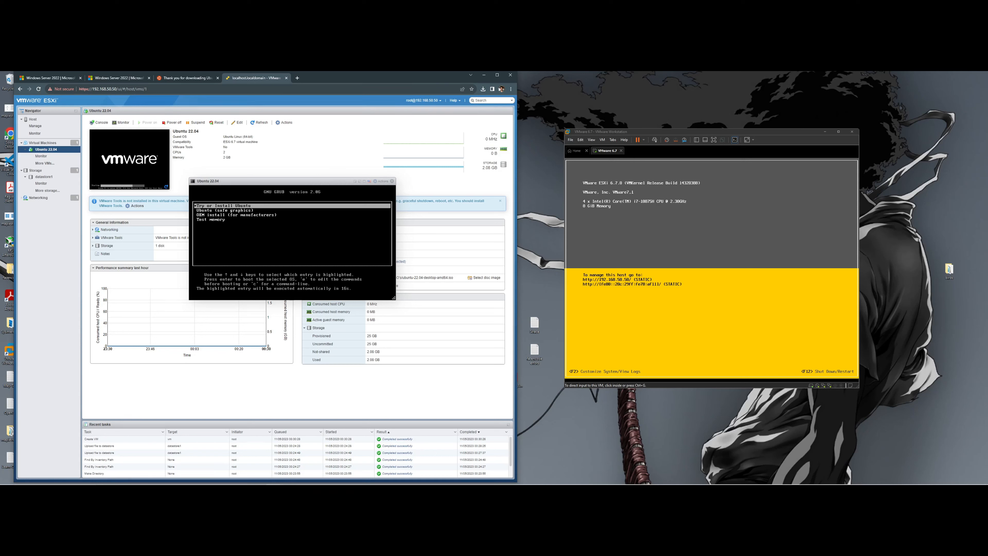
pyautogui.press('Return')
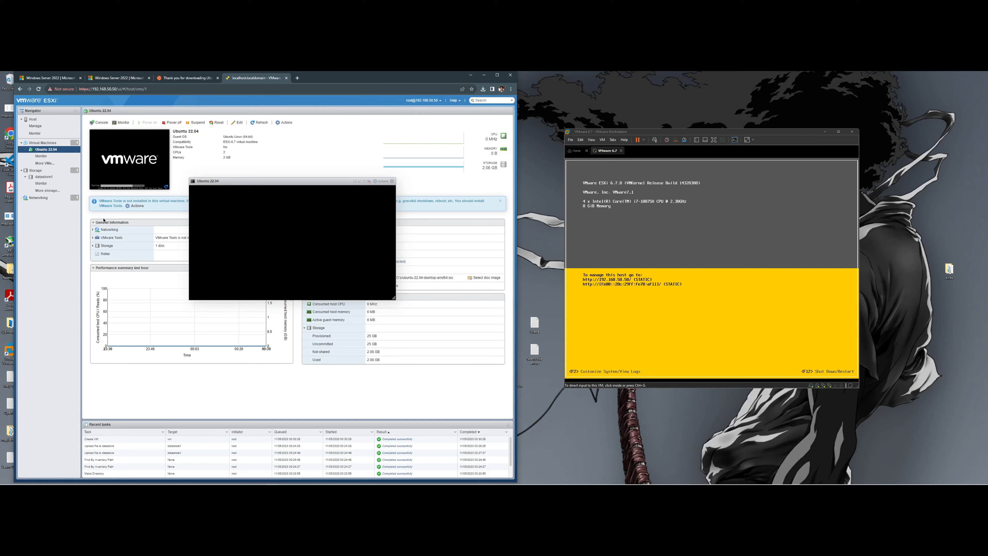
pyautogui.click(51, 146)
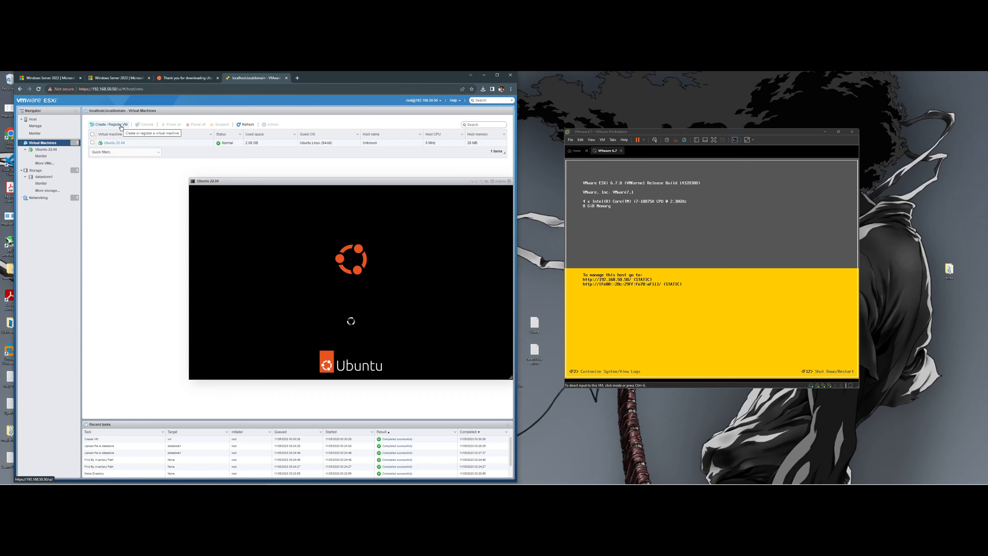
# - Start another new virtual machine and name it 'WindowServer'
pyautogui.click(121, 126)
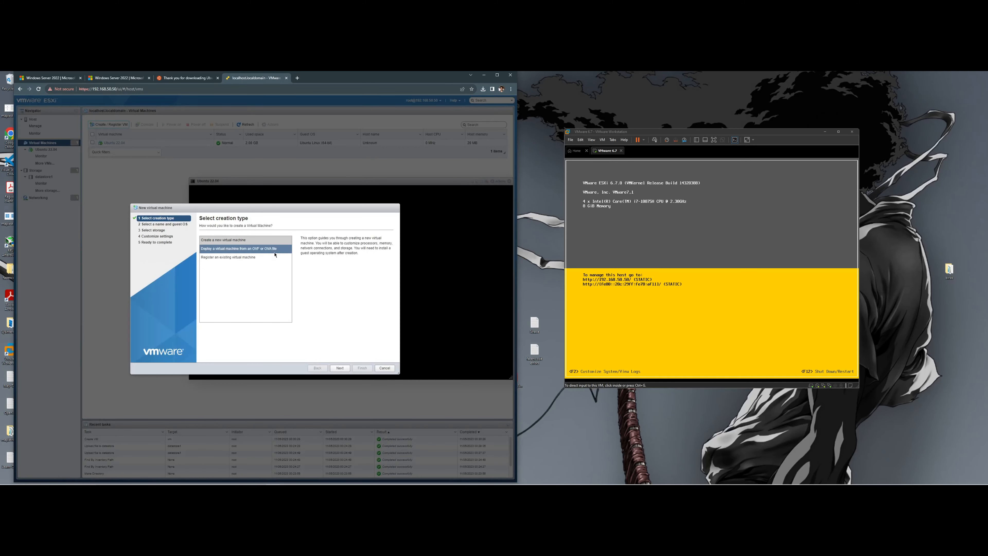
pyautogui.click(339, 368)
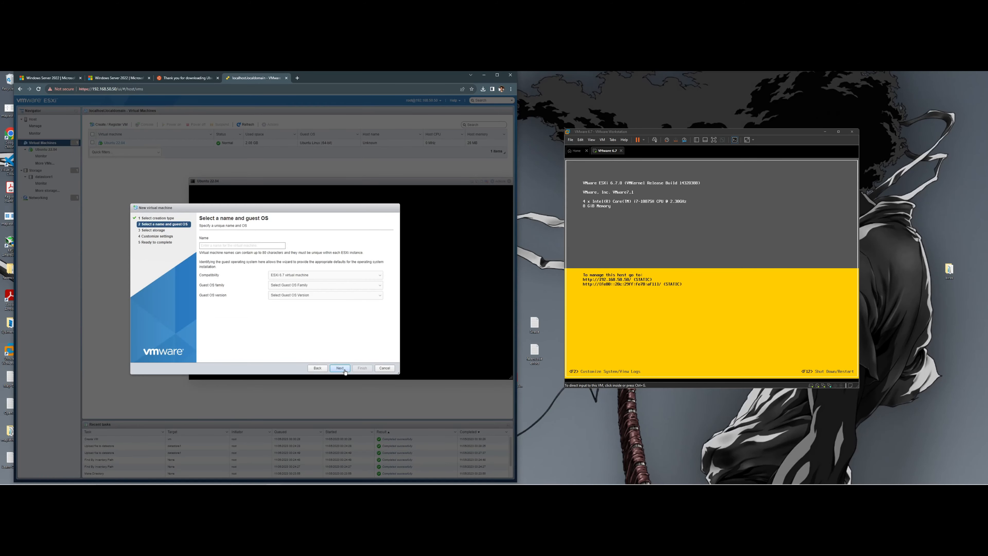
pyautogui.write('Windows')
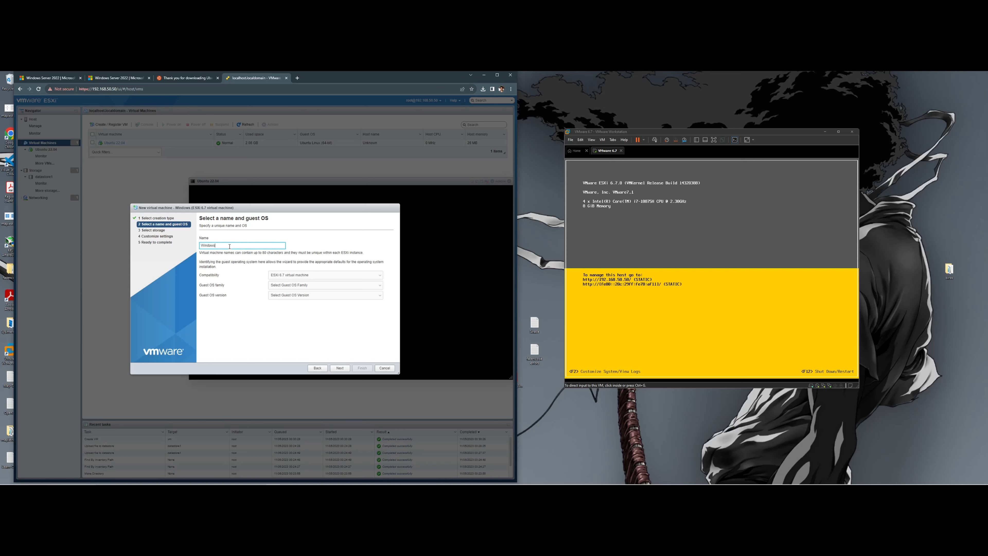
pyautogui.press('BackSpace')
pyautogui.write('Server')
# - Keep ESXi 6.7 compatibility and set the guest OS to Windows Server 2016 or later (64-bit)
pyautogui.click(314, 274)
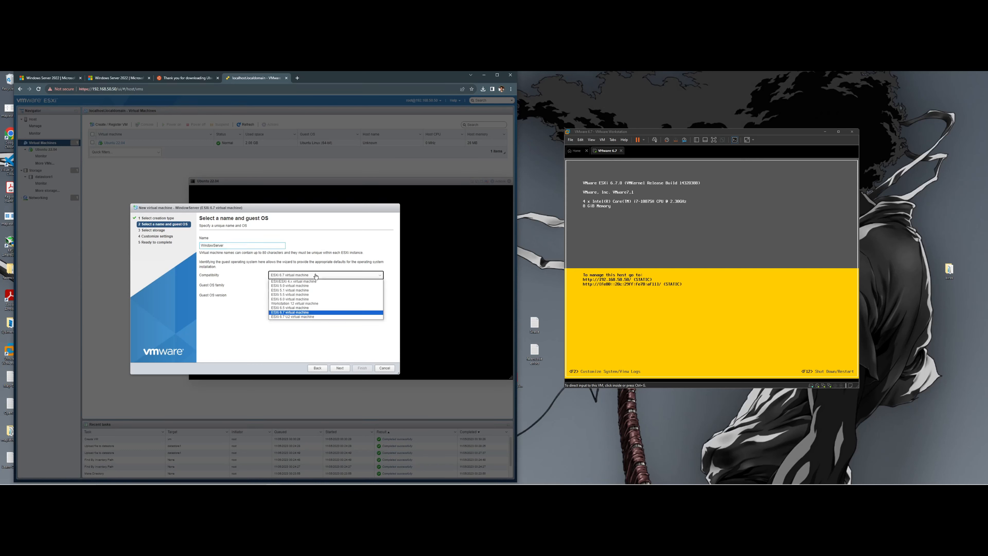
pyautogui.click(311, 312)
pyautogui.click(306, 285)
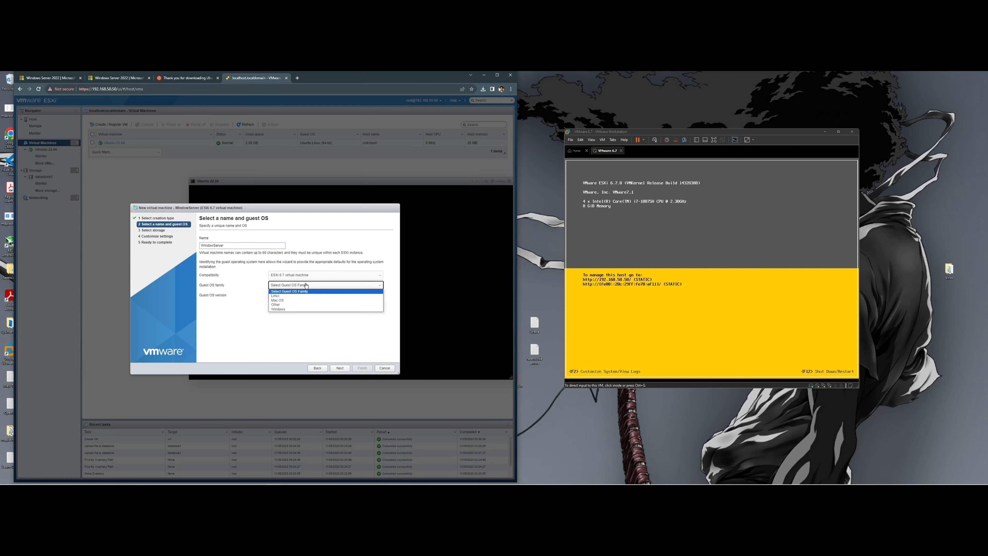
pyautogui.click(294, 310)
pyautogui.click(308, 294)
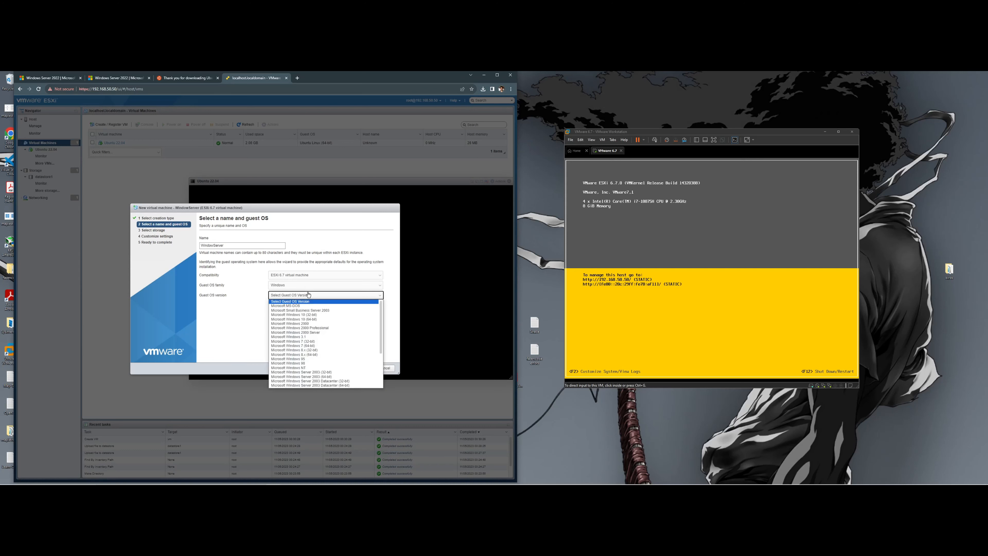
pyautogui.scroll(-1, 321, 322)
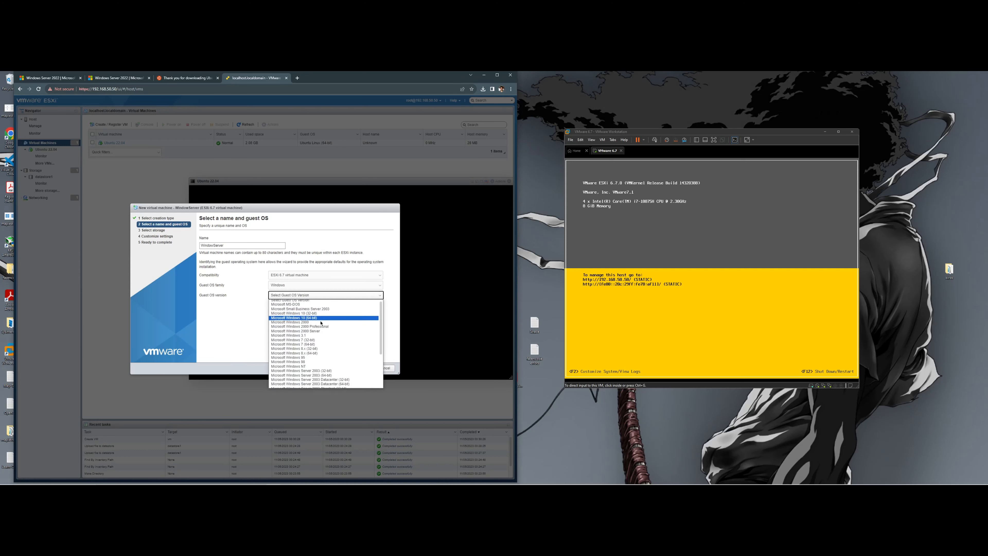
pyautogui.scroll(-5, 321, 322)
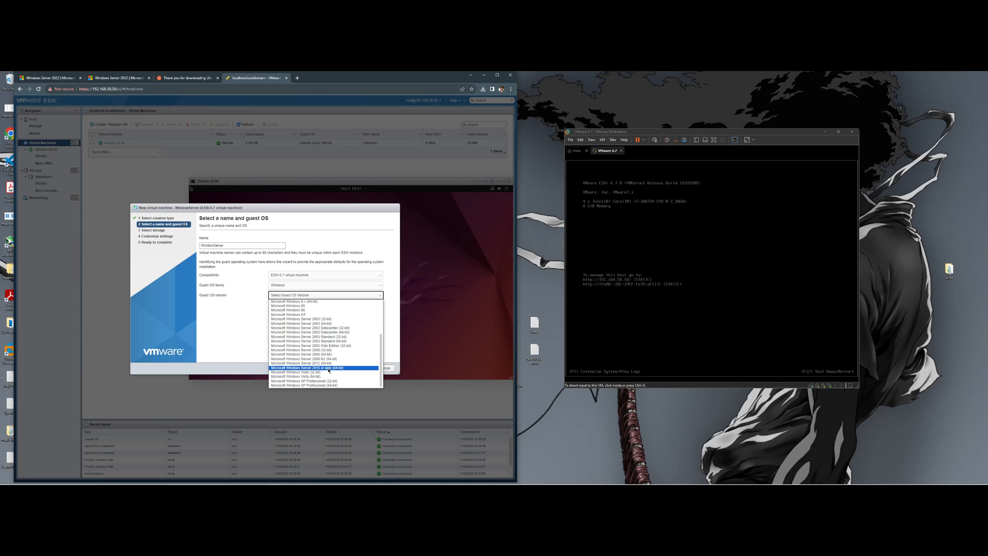
pyautogui.click(329, 368)
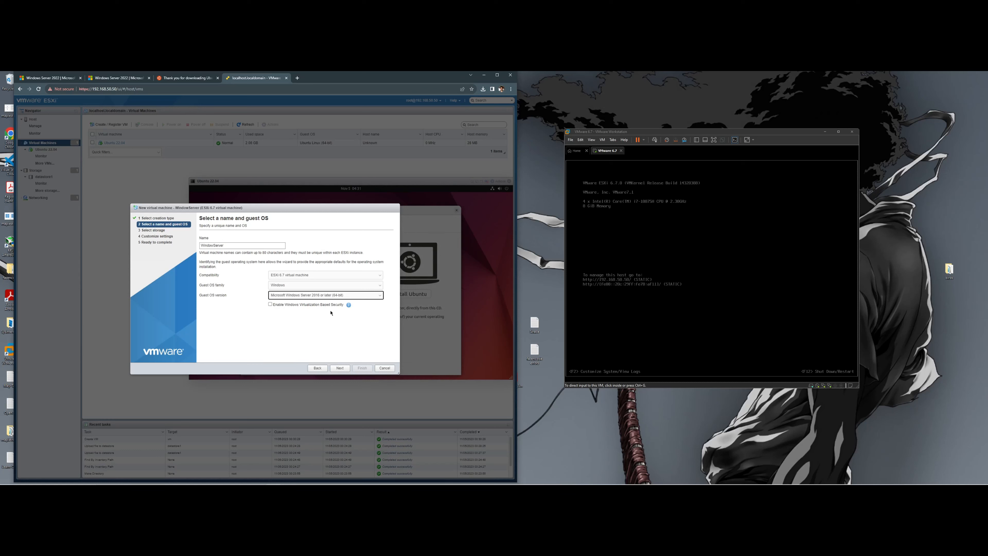
pyautogui.click(339, 367)
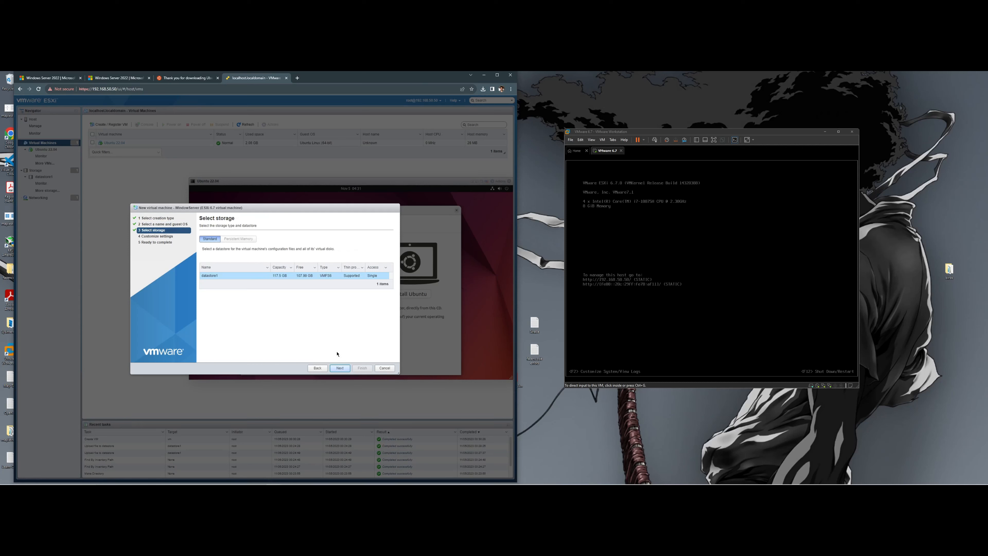
# - Keep datastore1, set WindowServer to 4 CPUs and inspect its 40 GB hard disk size
pyautogui.click(340, 368)
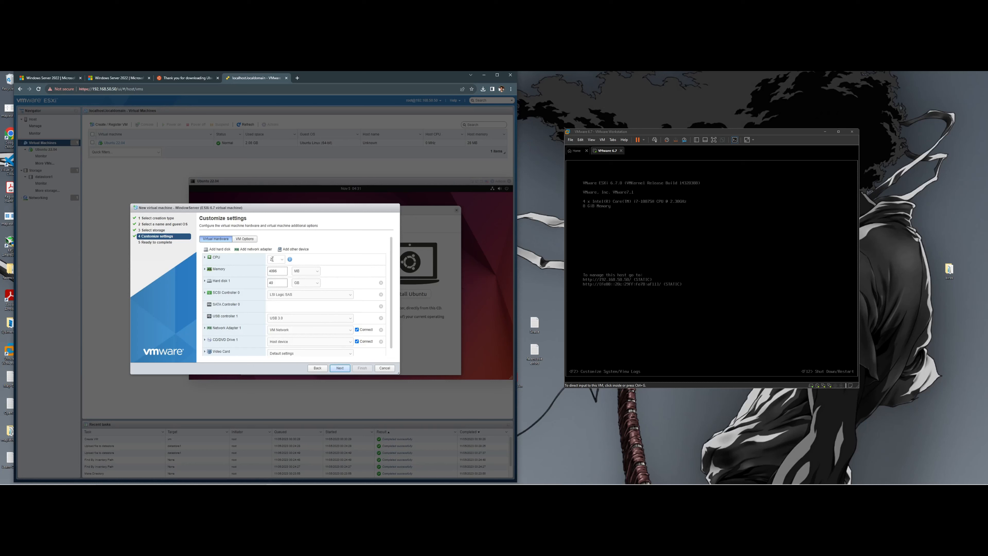
pyautogui.click(273, 259)
pyautogui.click(218, 281)
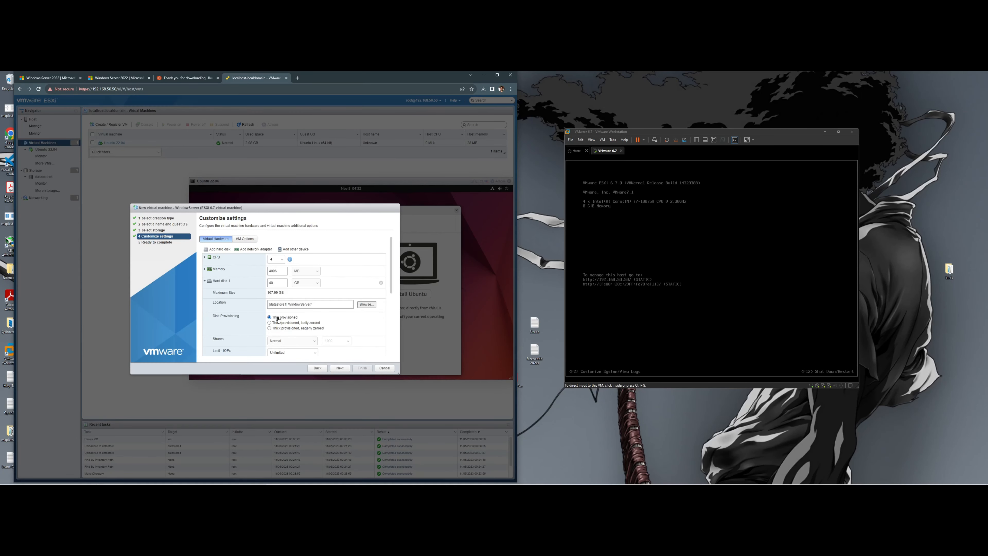
pyautogui.click(229, 282)
pyautogui.scroll(-1, 284, 321)
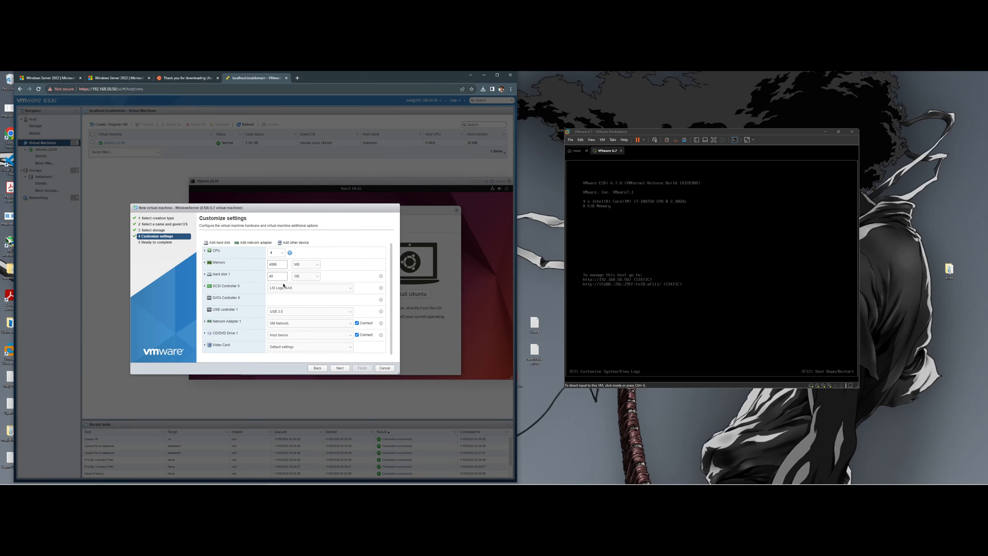
pyautogui.click(276, 276)
# - Attach the Windows Server ISO from the datastore's ISOs folder to the CD/DVD drive
pyautogui.click(210, 279)
pyautogui.click(210, 277)
pyautogui.click(300, 336)
pyautogui.click(299, 345)
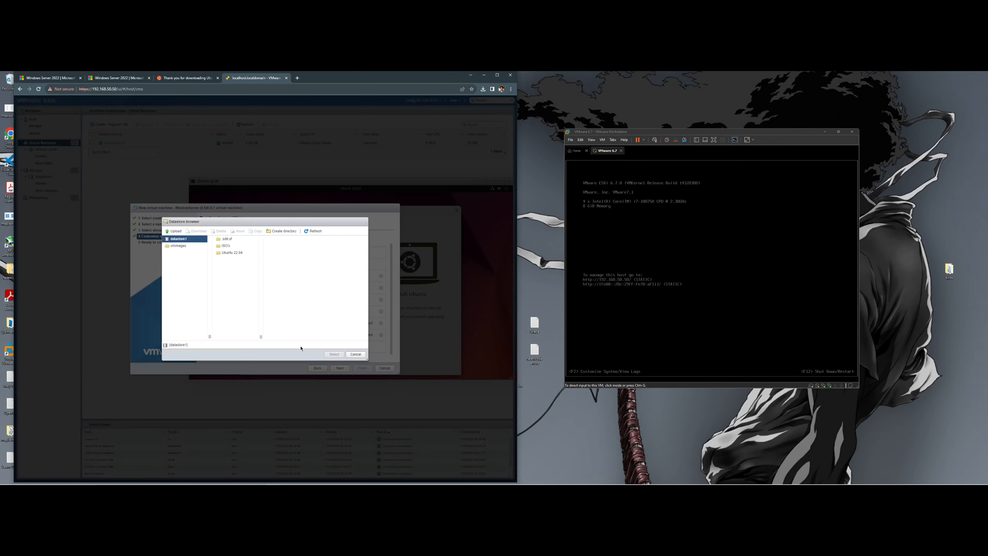
pyautogui.click(234, 246)
pyautogui.click(298, 247)
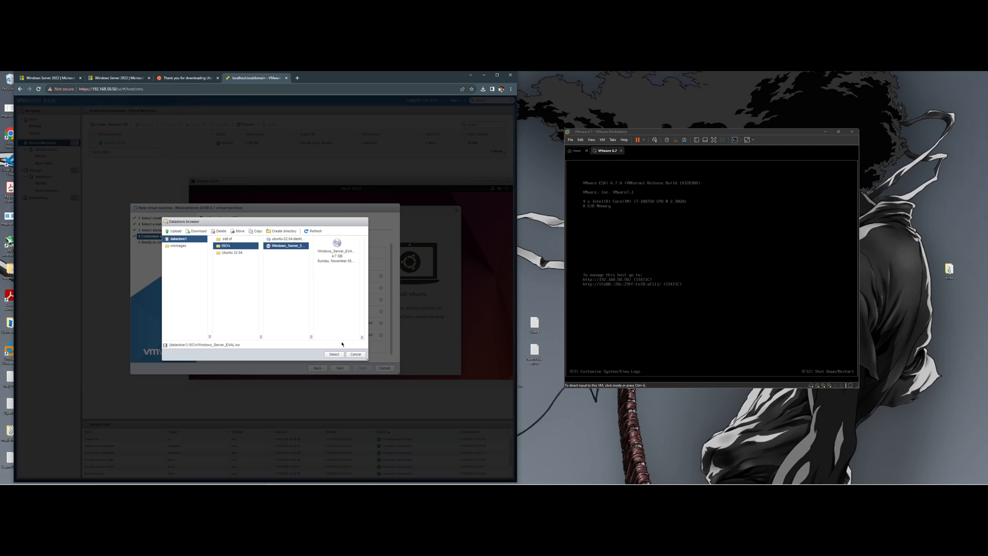
pyautogui.click(334, 355)
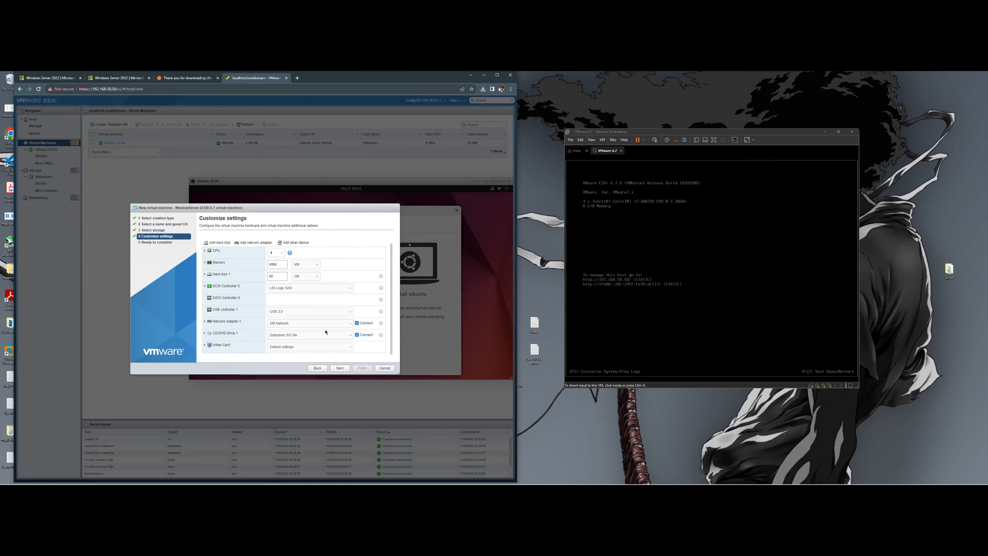
# - Review the WindowServer settings summary and finish creating the VM
pyautogui.click(344, 369)
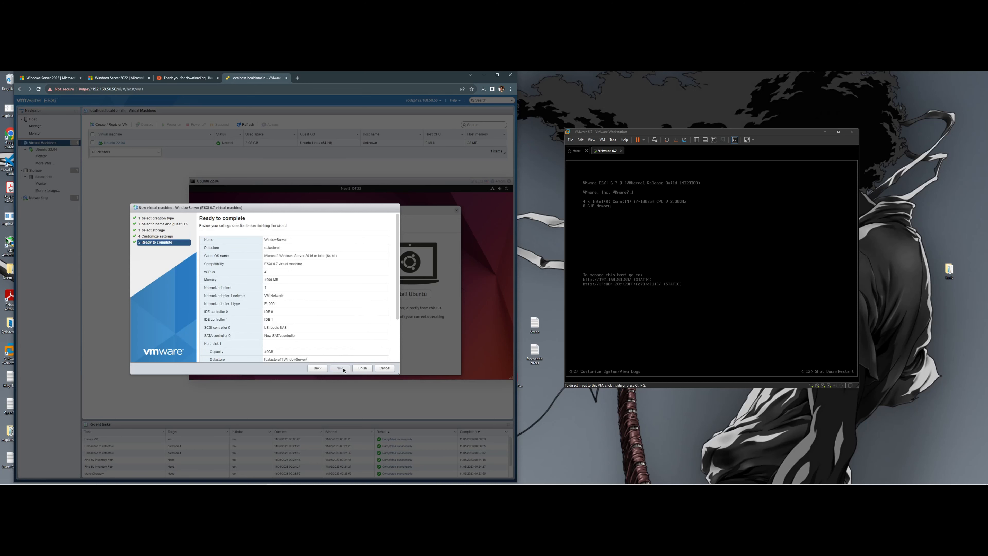
pyautogui.scroll(-2, 359, 319)
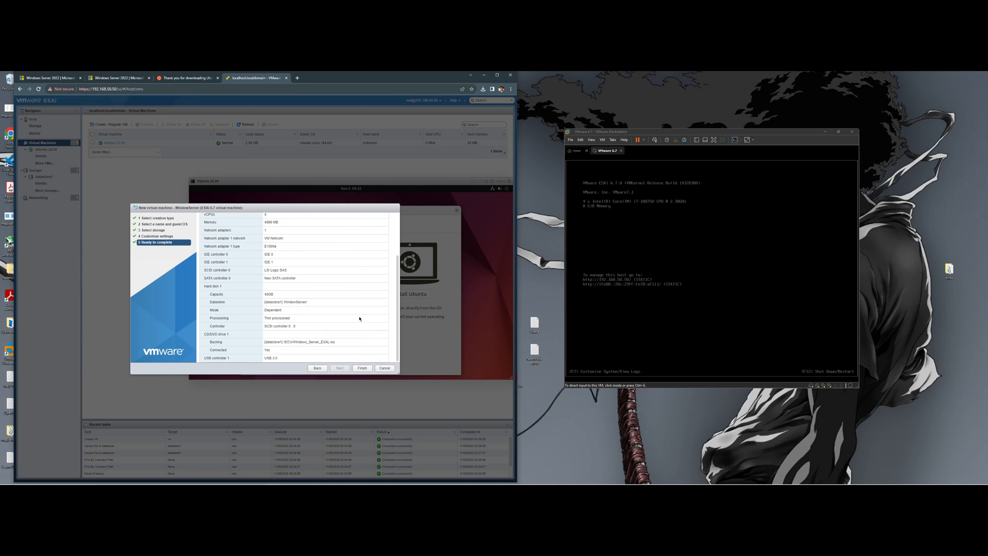
pyautogui.click(364, 368)
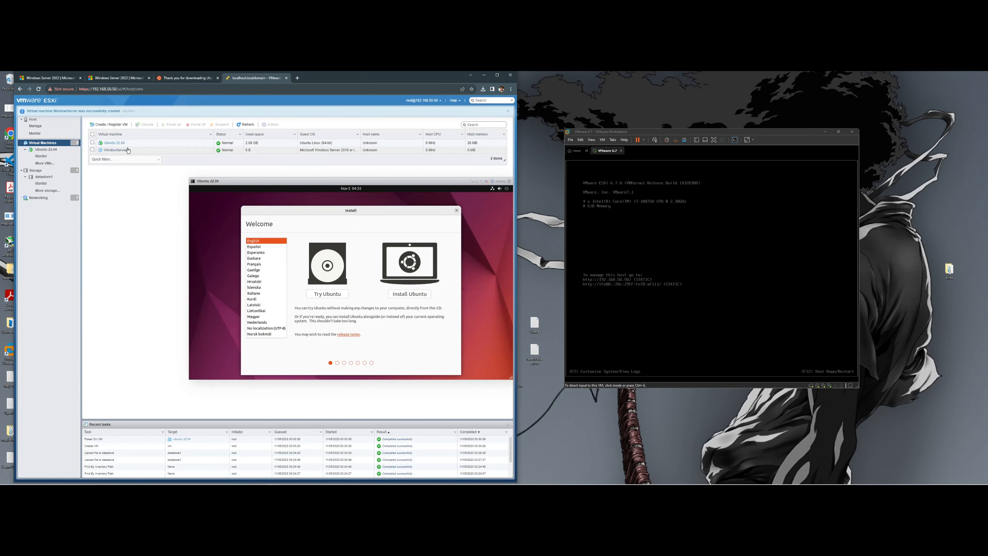
# - Open the WindowServer VM's console and choose Install Ubuntu in the Ubuntu installer
pyautogui.click(115, 149)
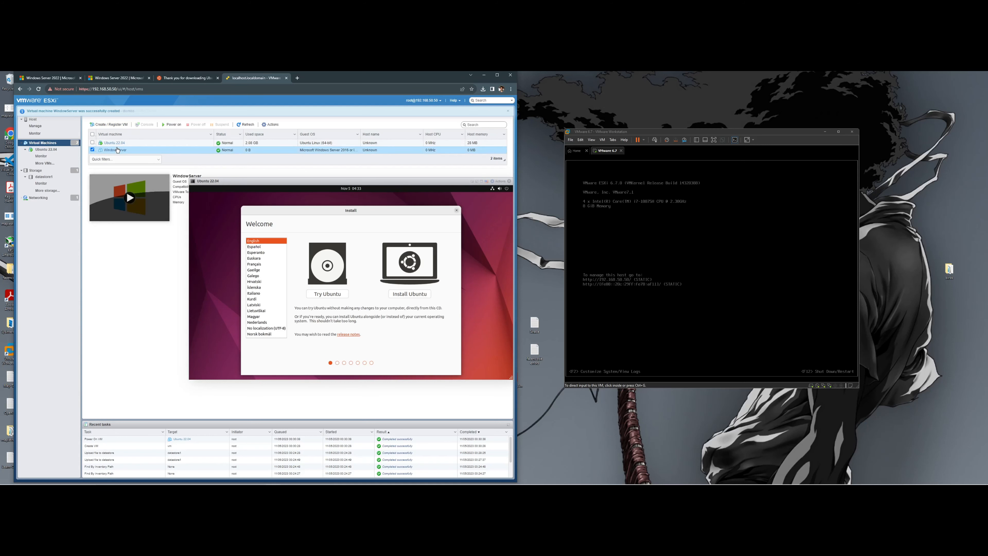
pyautogui.click(132, 198)
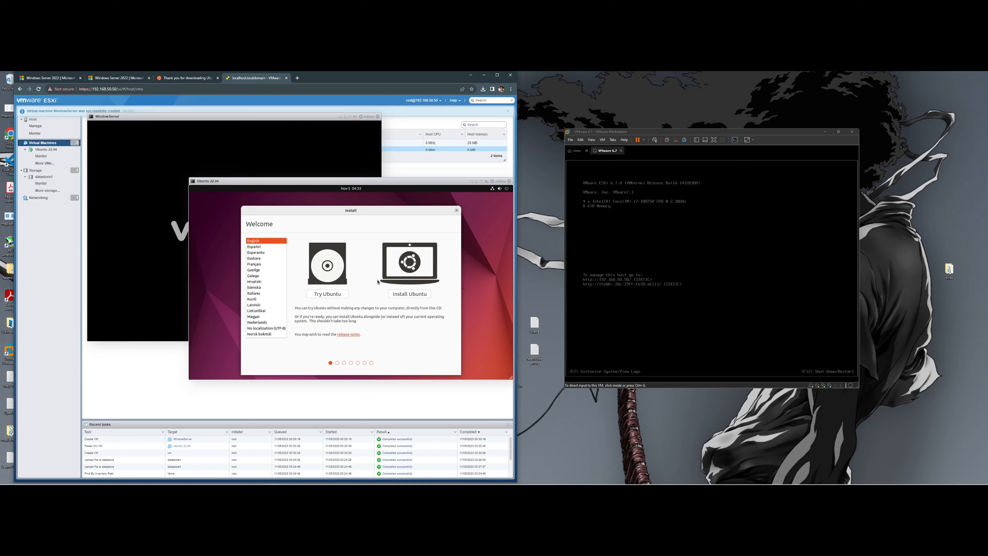
pyautogui.click(412, 294)
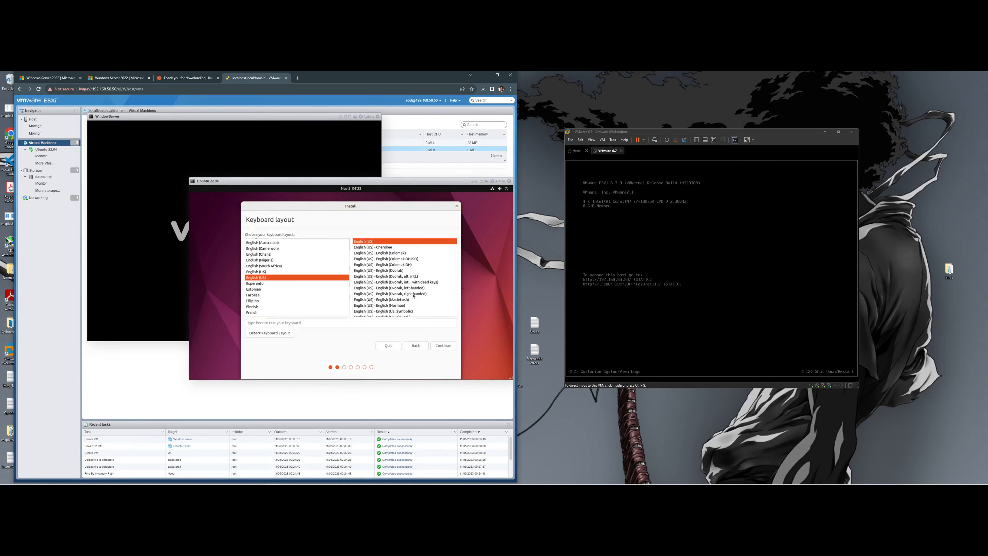
# - Accept the keyboard layout and minimal installation options, and enlarge the Ubuntu console window
pyautogui.click(444, 346)
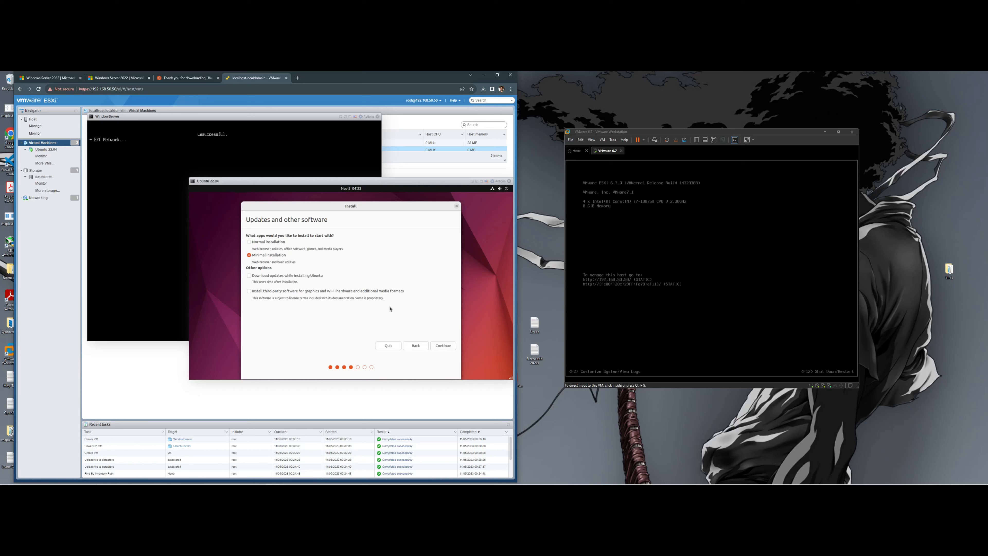
pyautogui.click(443, 346)
pyautogui.moveTo(433, 184); pyautogui.dragTo(418, 178)
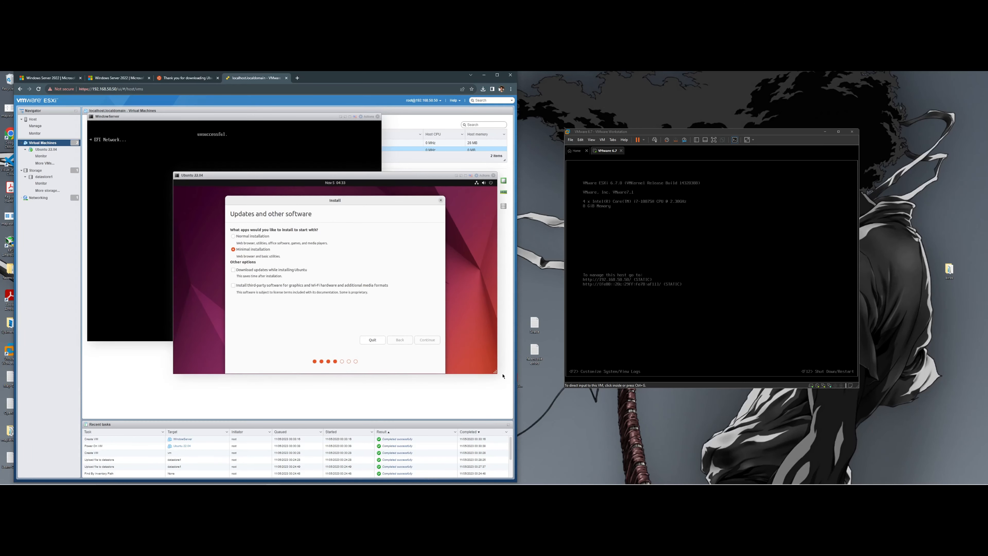
pyautogui.moveTo(495, 372); pyautogui.dragTo(504, 408)
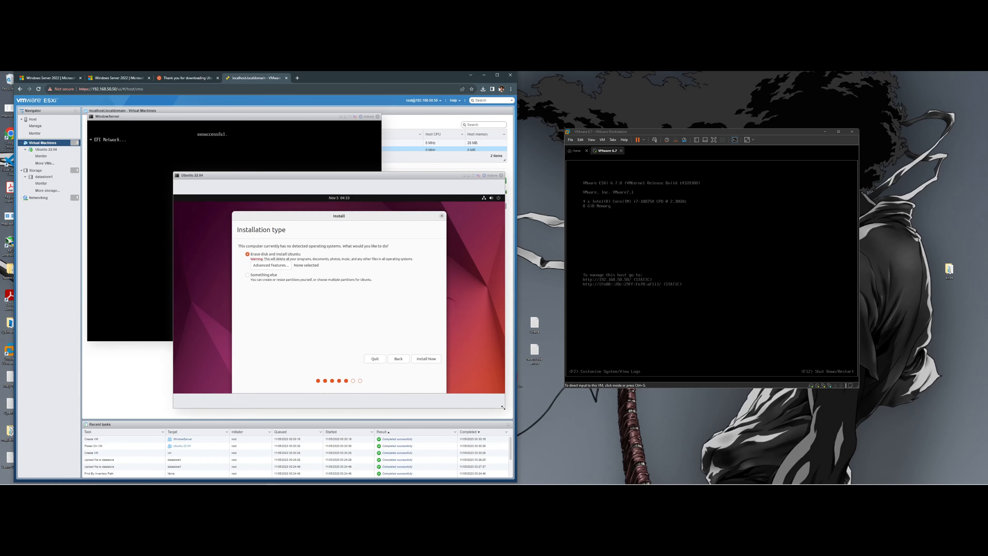
# - Start the erase-disk Ubuntu install and approve writing the partition changes to disk
pyautogui.moveTo(408, 175); pyautogui.dragTo(406, 163)
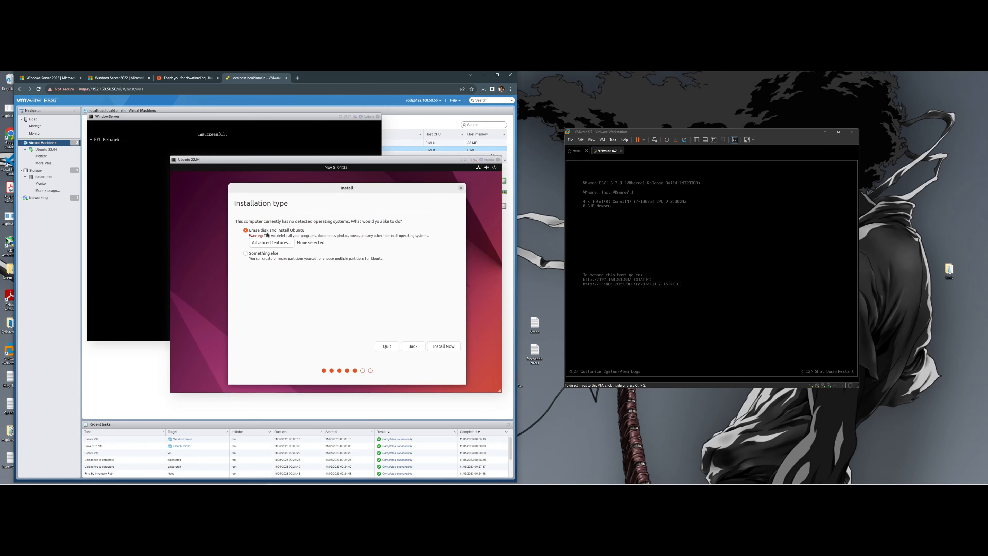
pyautogui.click(448, 346)
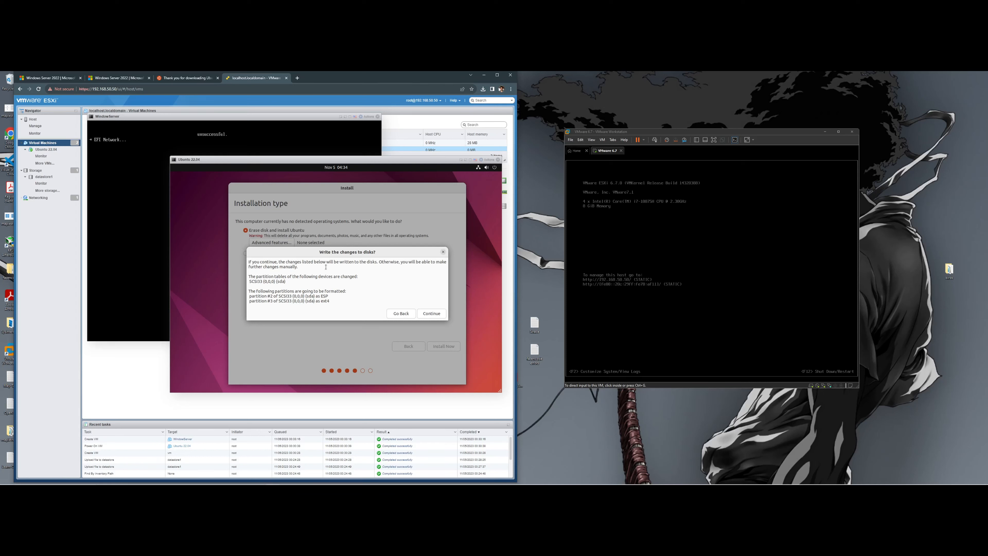
pyautogui.click(428, 314)
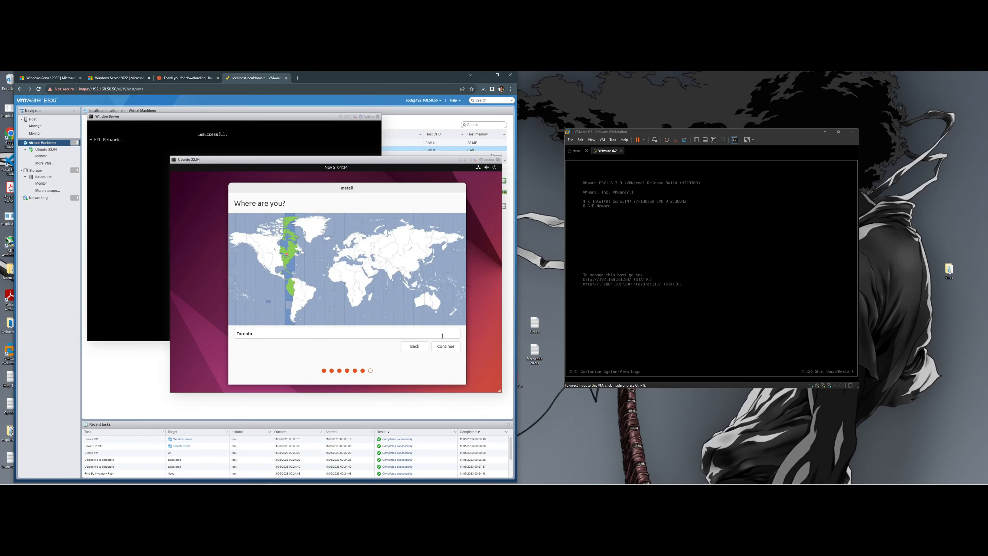
# - Accept Toronto as the location, enter the user's name and a matching password twice, and continue
pyautogui.click(446, 348)
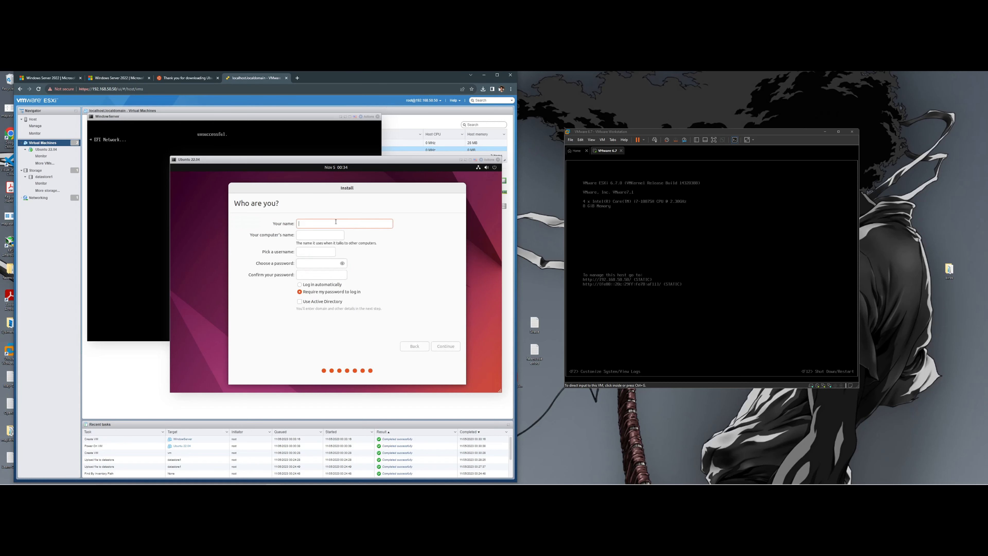
pyautogui.write('Faisal')
pyautogui.click(311, 263)
pyautogui.write('*******')
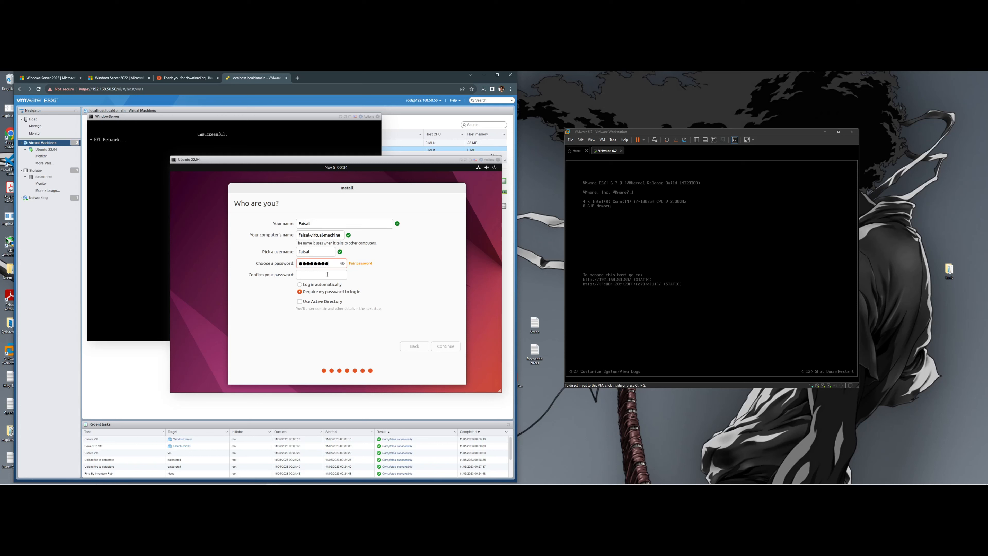
pyautogui.click(327, 274)
pyautogui.write('*********')
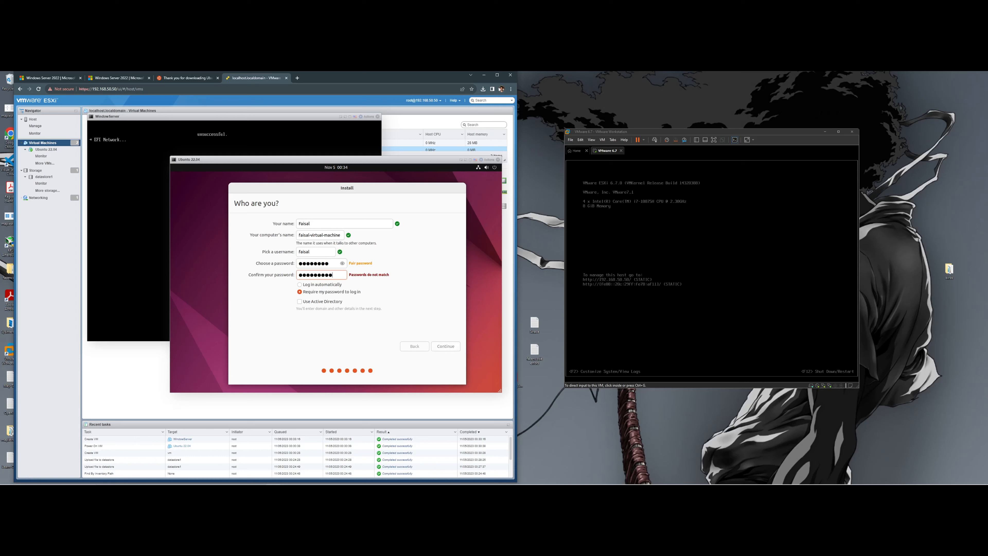
pyautogui.write('*')
pyautogui.click(333, 264)
pyautogui.write('**')
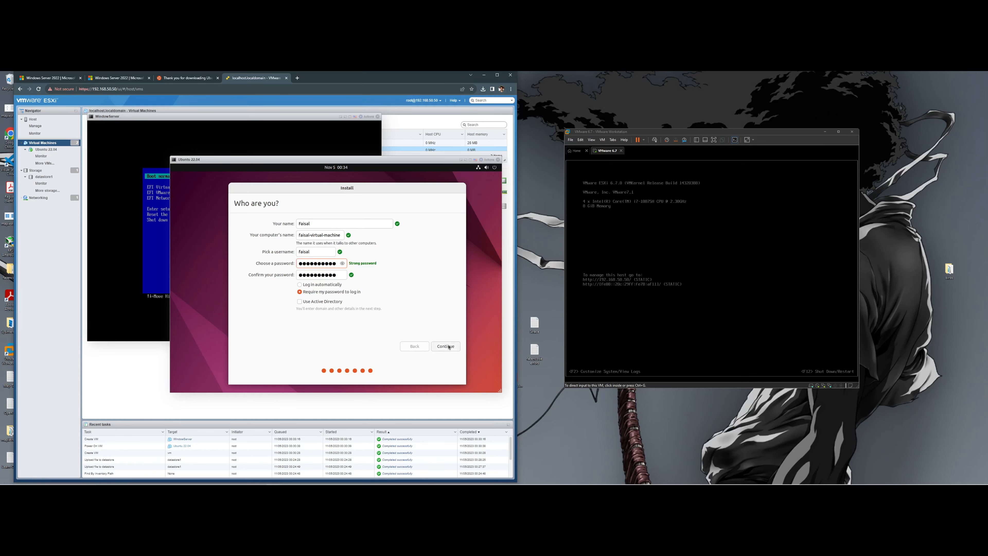
pyautogui.click(449, 346)
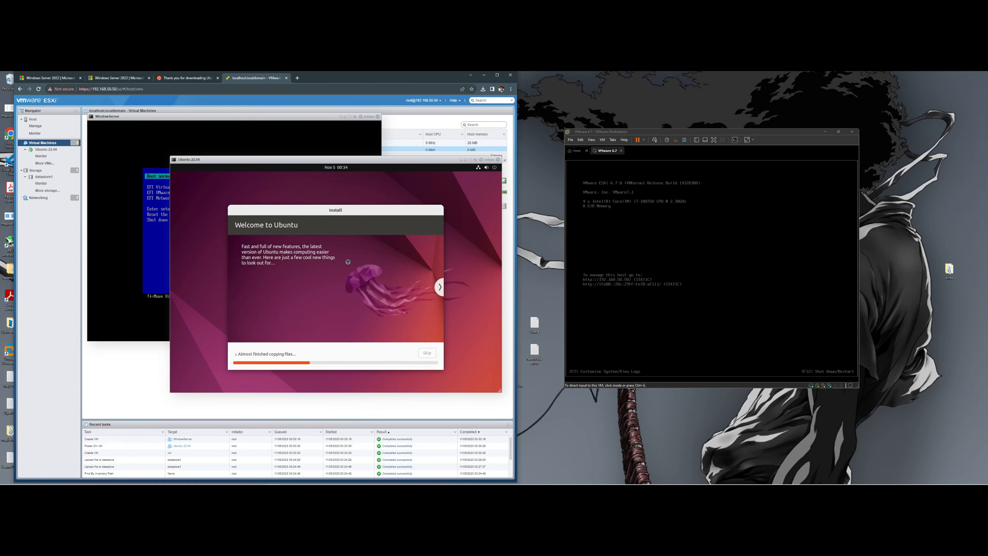
# - Bring the WindowServer console forward and choose Boot normally in its Boot Manager
pyautogui.click(249, 120)
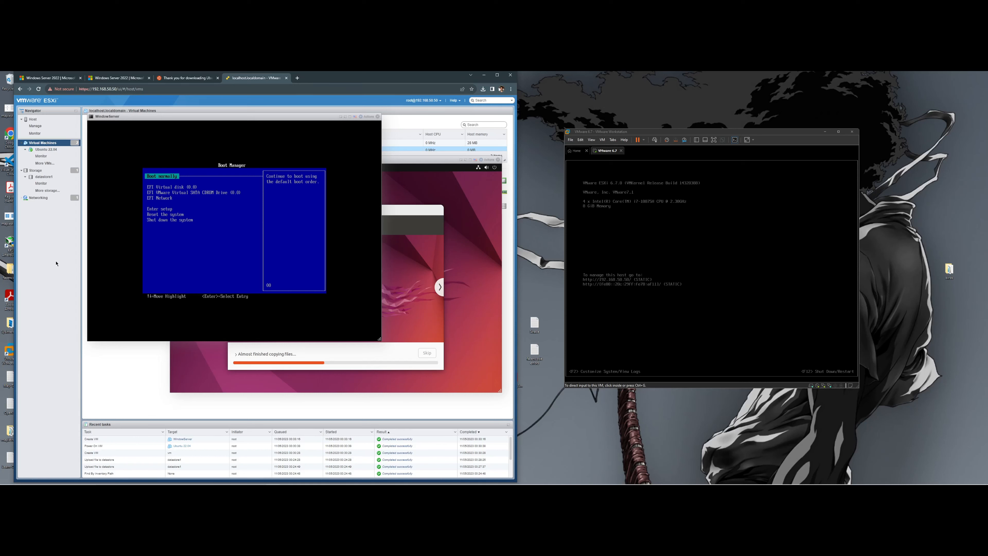
pyautogui.press('Down')
pyautogui.press('Up')
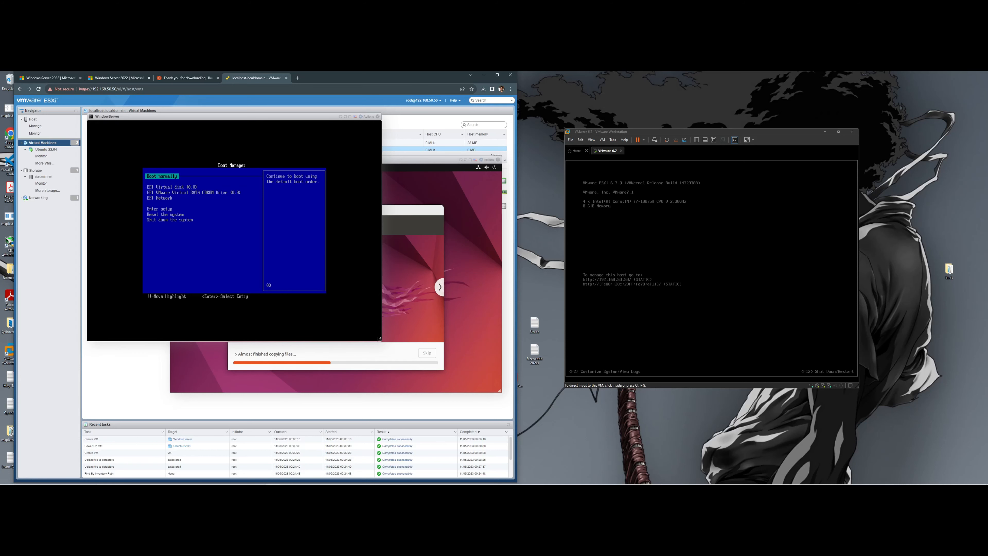
pyautogui.press('Return')
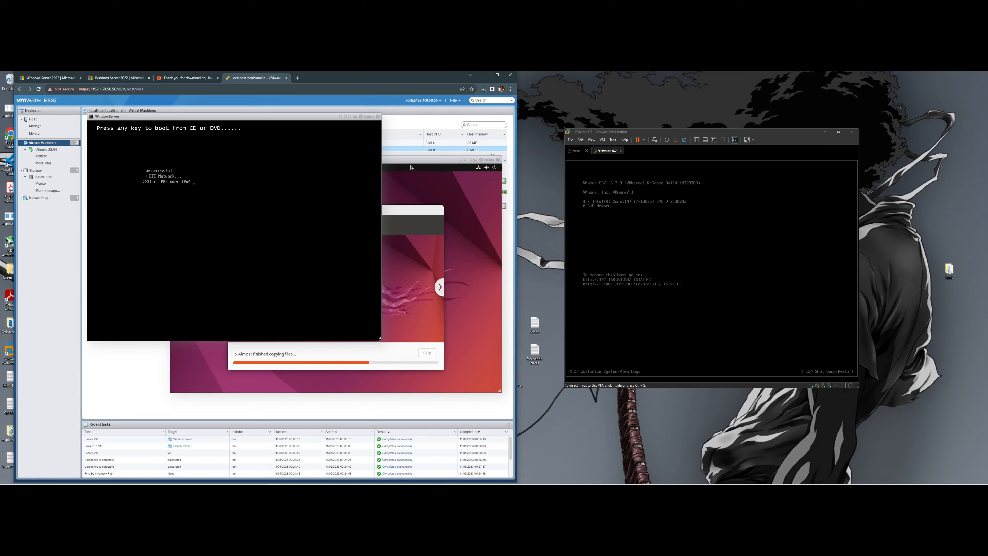
# - Widen the browser, move the Workstation window aside, and place Ubuntu's console right and WindowServer's left
pyautogui.moveTo(411, 161)
pyautogui.mouseDown()
pyautogui.moveTo(402, 161)
pyautogui.moveTo(411, 161)
pyautogui.mouseUp()
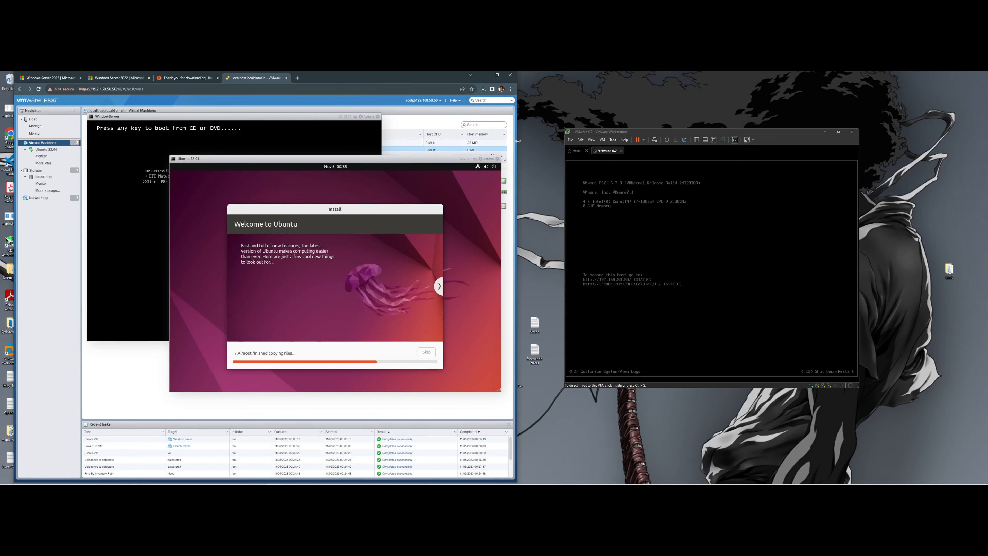
pyautogui.moveTo(518, 141); pyautogui.dragTo(642, 149)
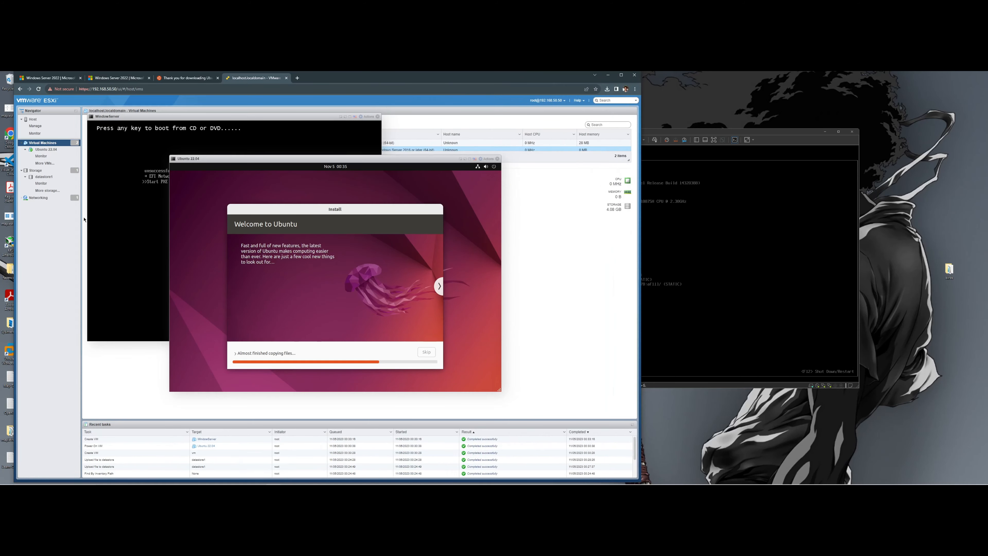
pyautogui.moveTo(699, 136); pyautogui.dragTo(787, 120)
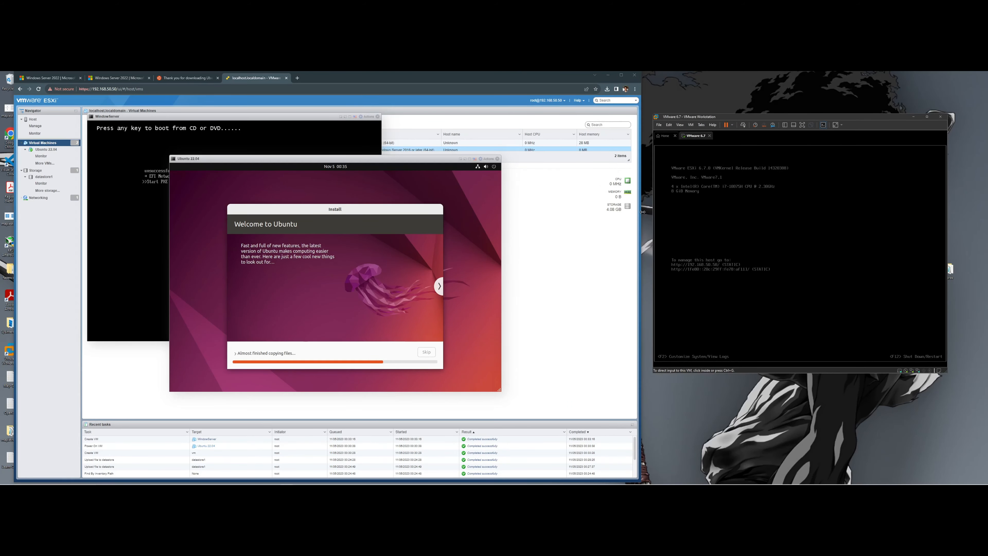
pyautogui.moveTo(640, 214); pyautogui.dragTo(791, 214)
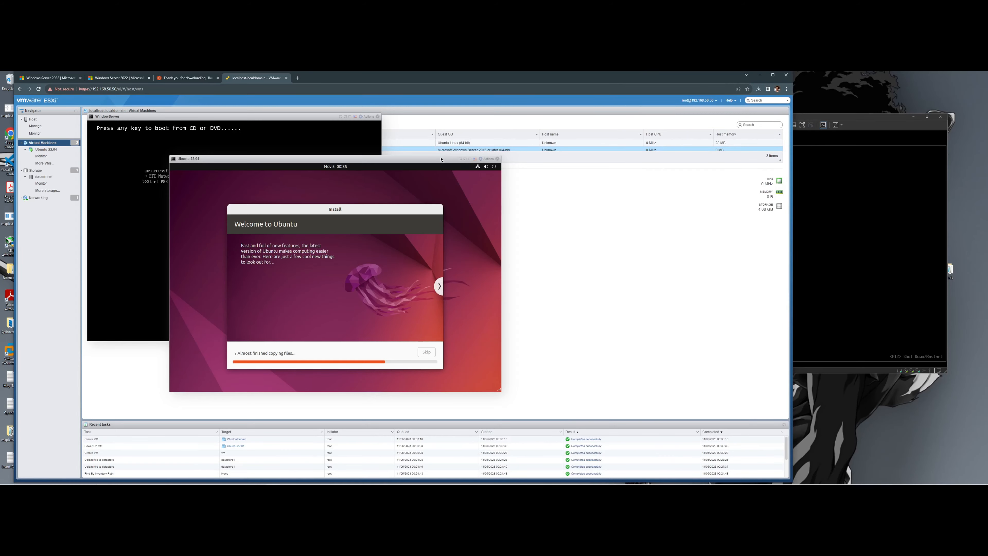
pyautogui.moveTo(443, 162); pyautogui.dragTo(668, 127)
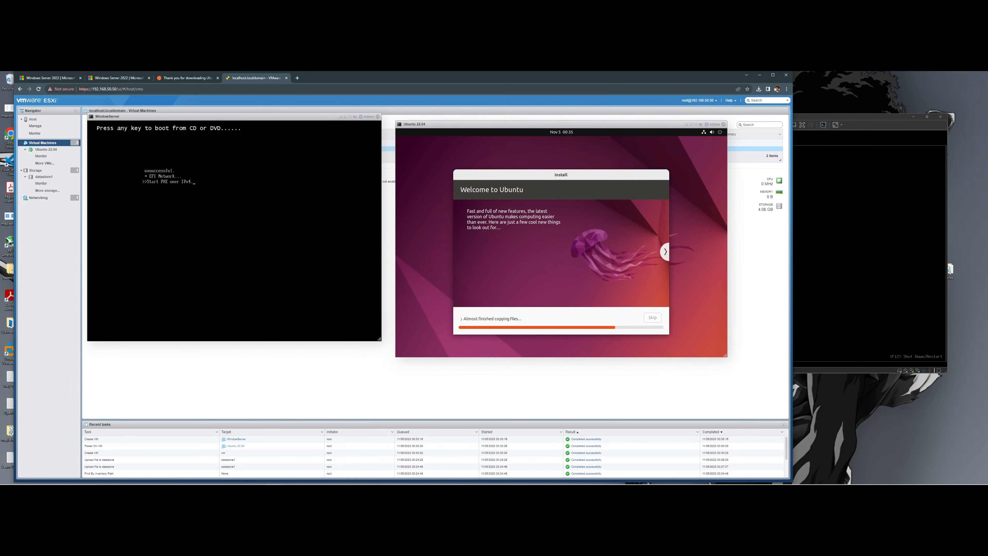
pyautogui.moveTo(305, 119); pyautogui.dragTo(310, 135)
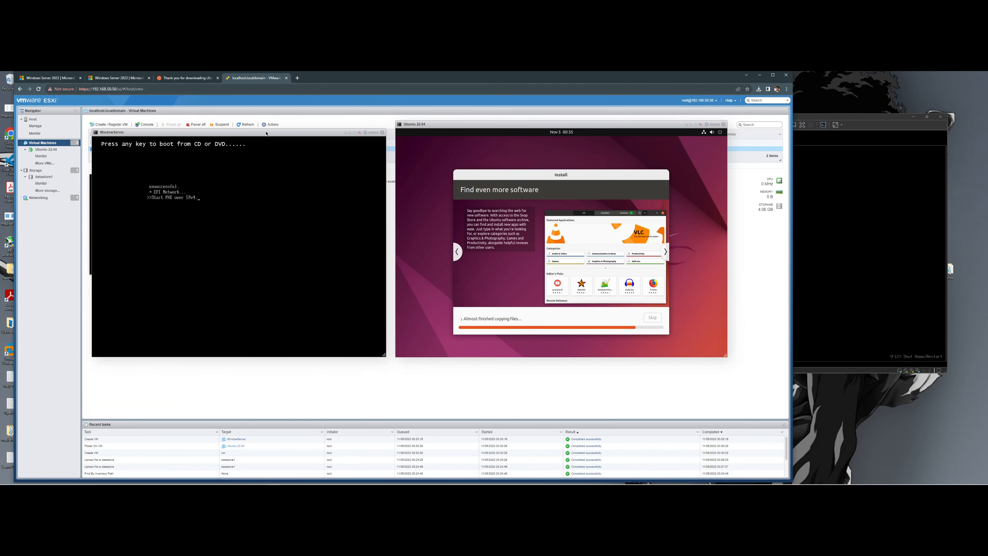
pyautogui.moveTo(262, 133); pyautogui.dragTo(260, 134)
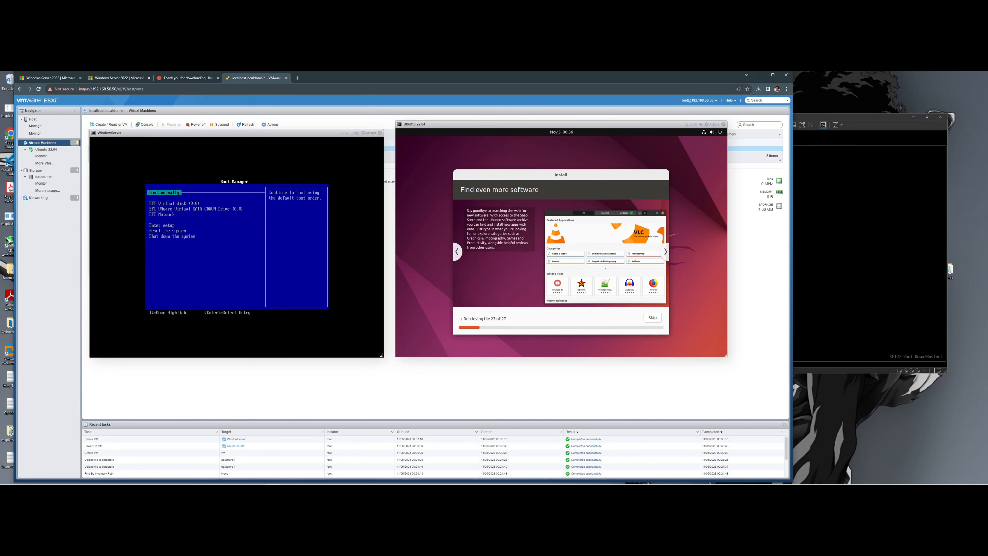
# - Pick Boot normally in the WindowServer Boot Manager, then press a key to boot from the install disc
pyautogui.press('Down')
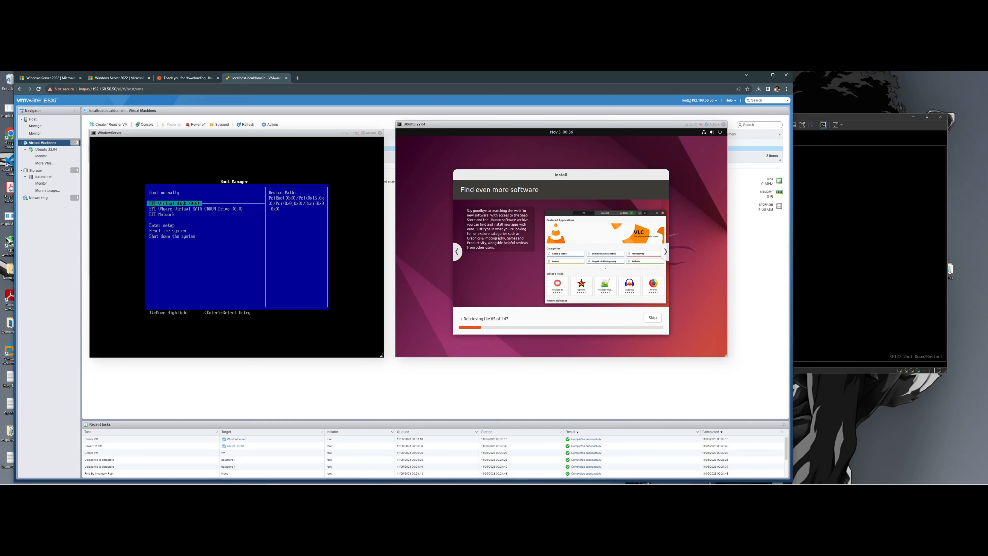
pyautogui.press('Up')
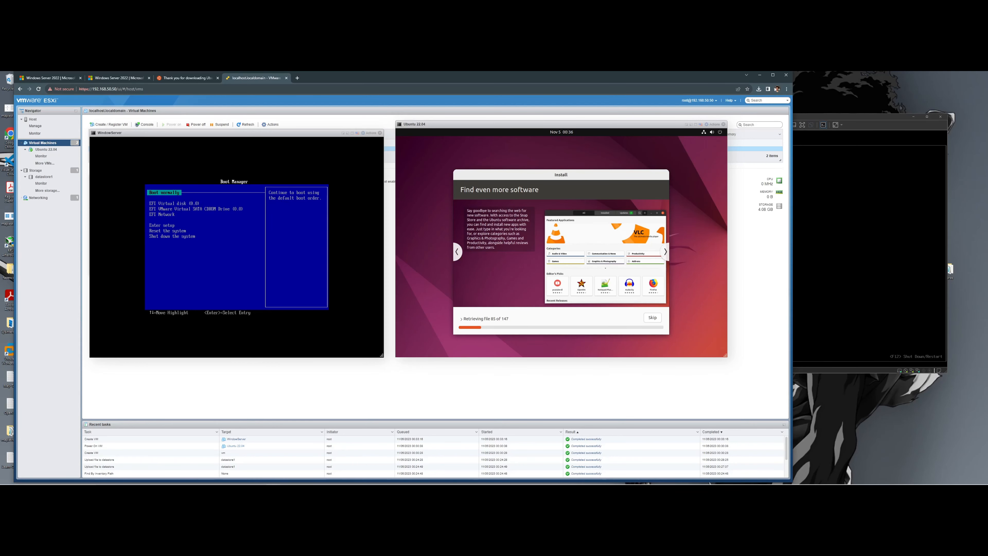
pyautogui.press('Return')
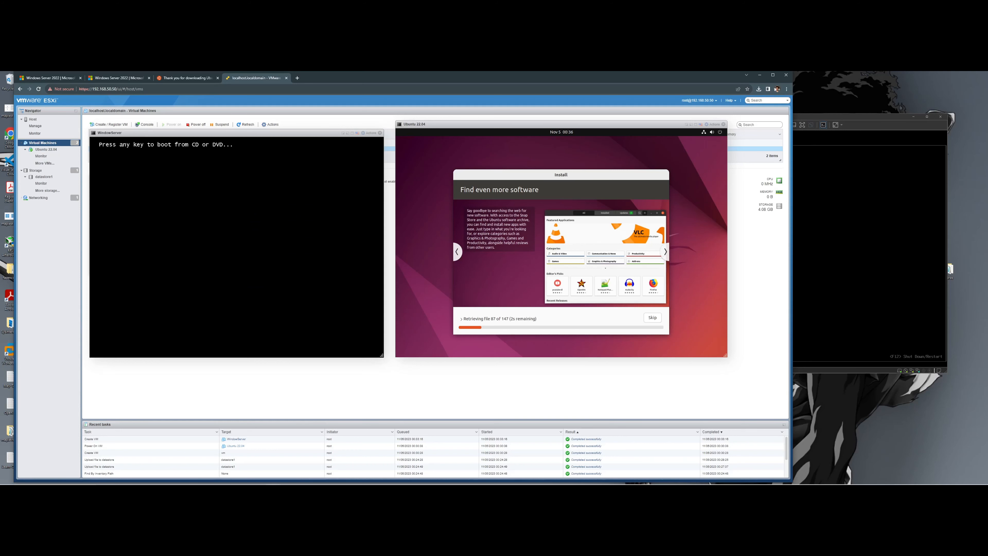
pyautogui.press('Return')
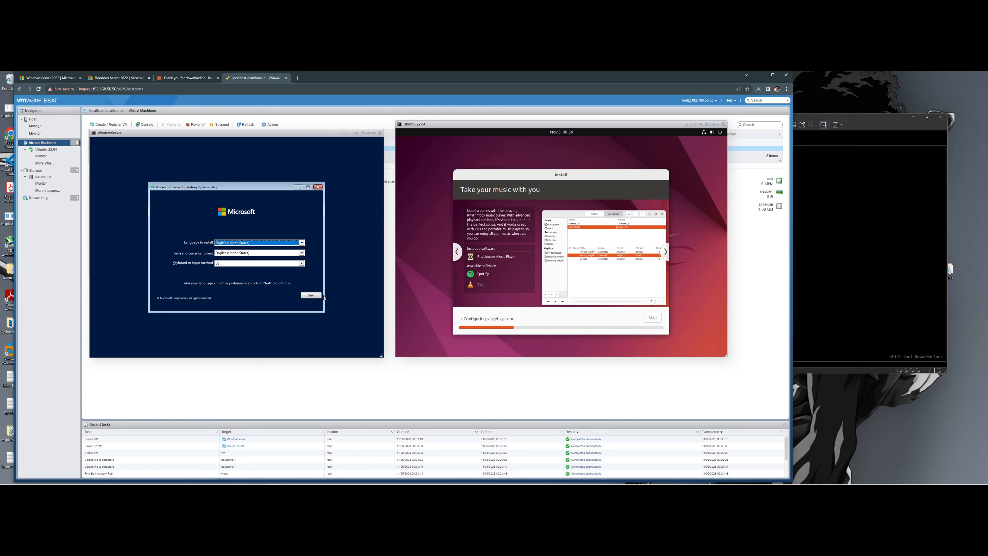
# - Keep the English (United States) defaults and choose the Standard Evaluation (Desktop Experience) edition
pyautogui.click(311, 296)
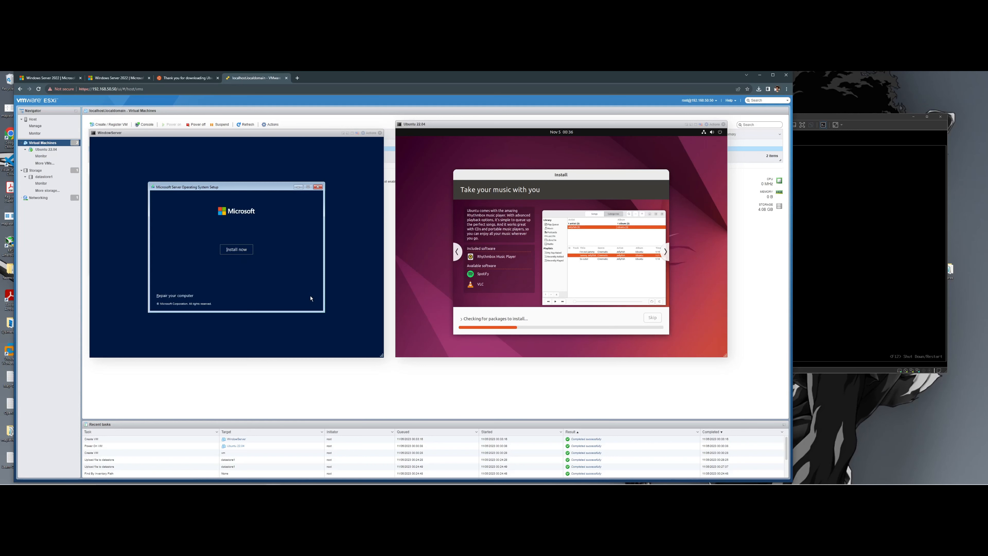
pyautogui.click(236, 250)
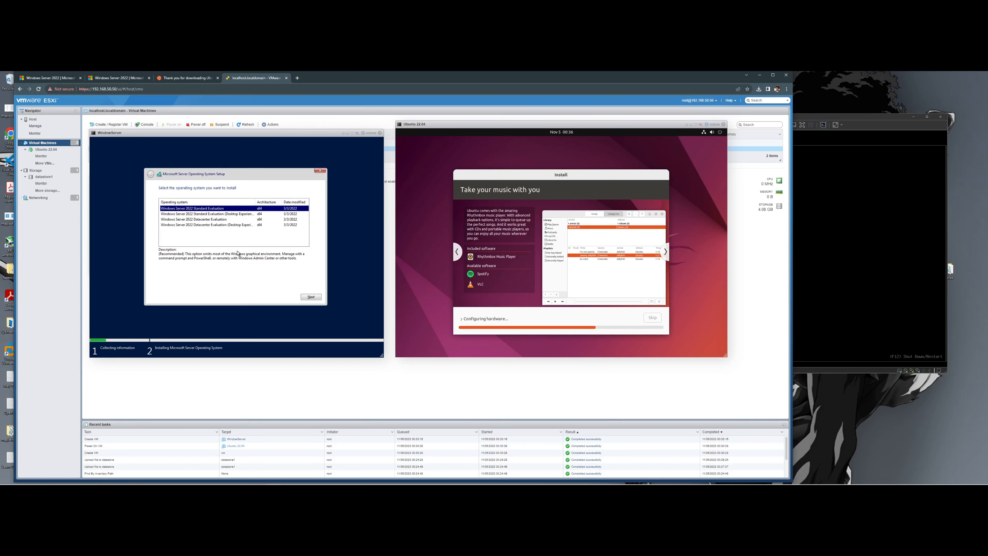
pyautogui.click(234, 216)
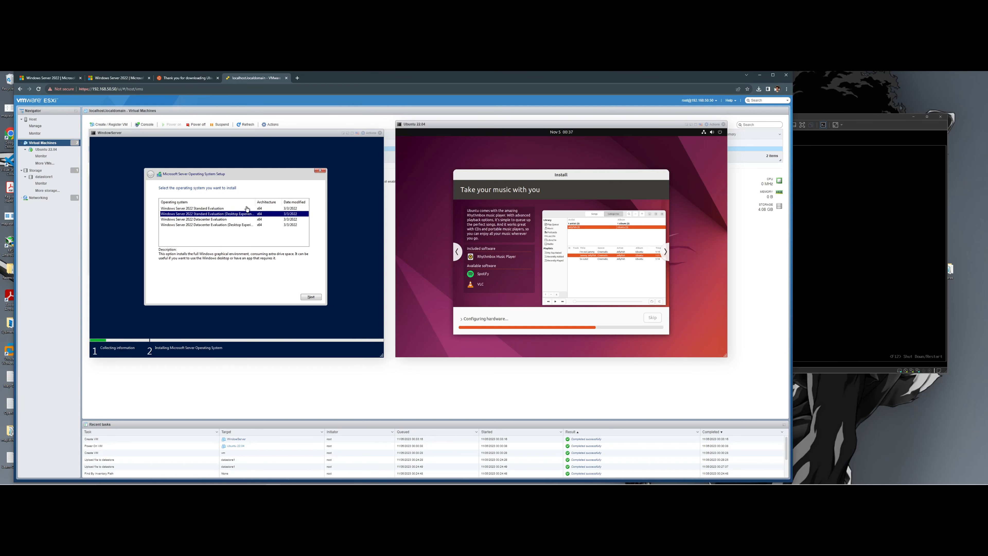
pyautogui.moveTo(256, 202); pyautogui.dragTo(266, 203)
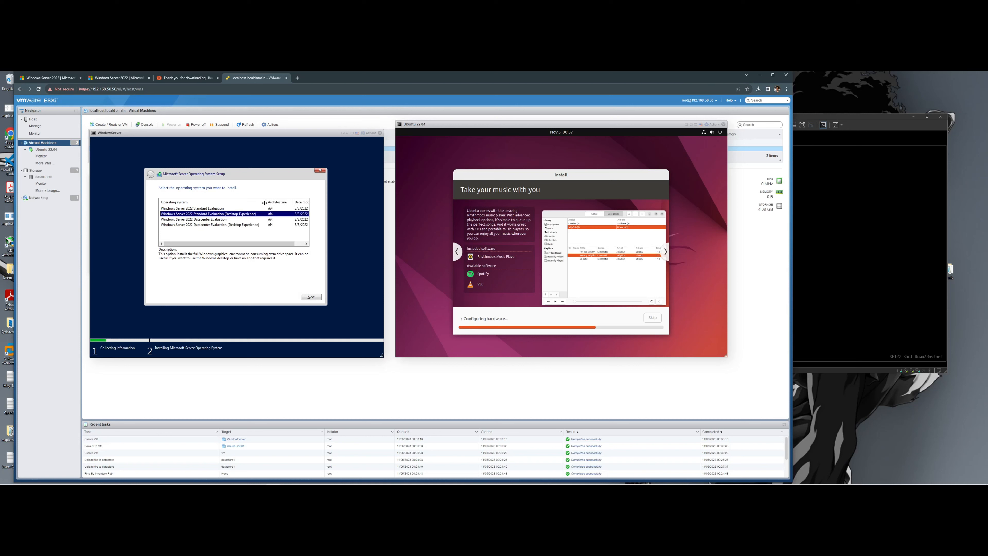
pyautogui.click(224, 210)
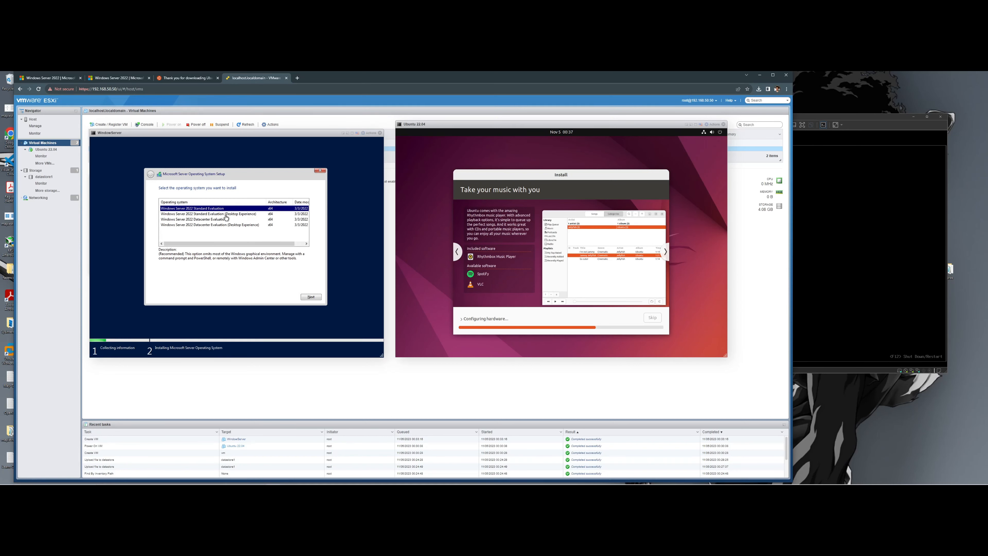
pyautogui.click(225, 215)
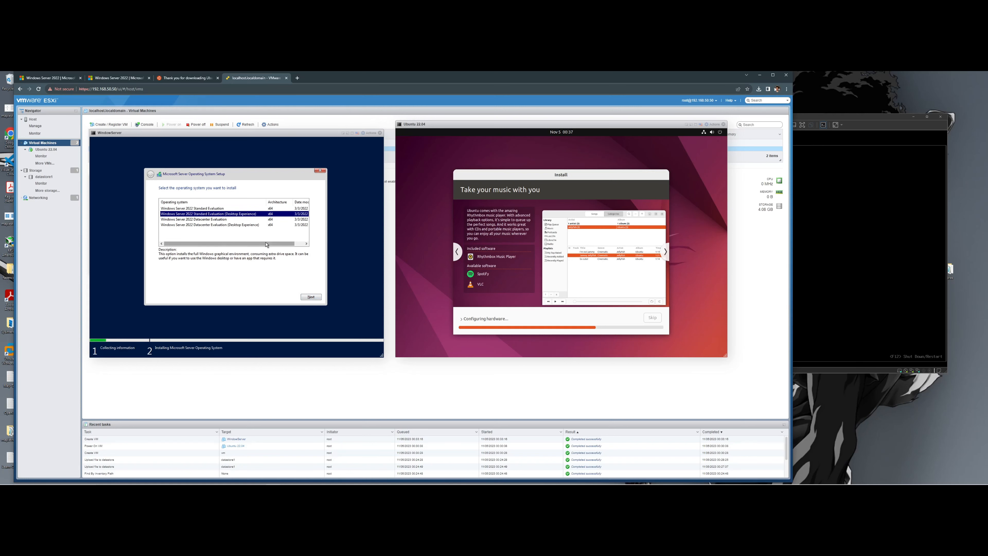
pyautogui.click(310, 296)
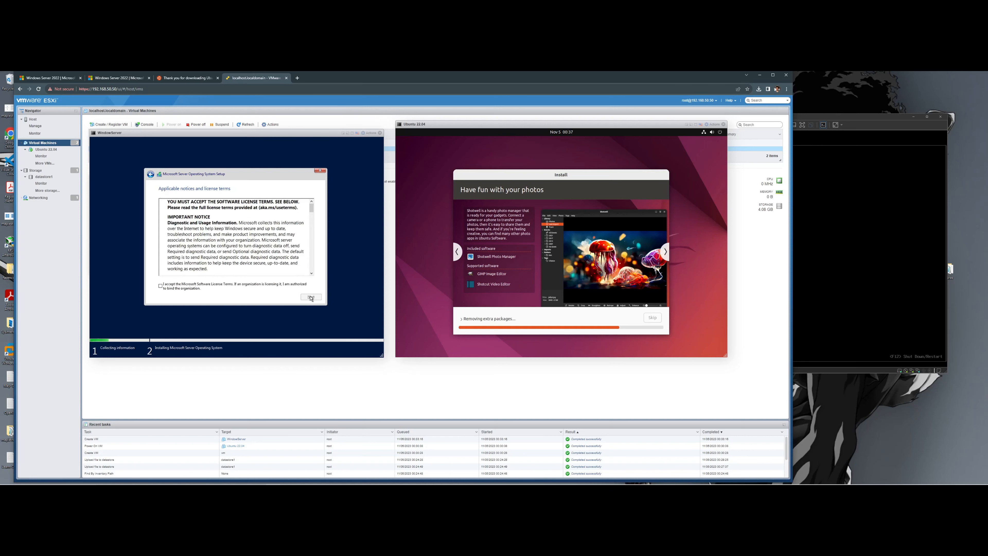
# - Accept the license terms and run a Custom install onto Drive 0's 40 GB unallocated space
pyautogui.click(205, 290)
pyautogui.click(308, 295)
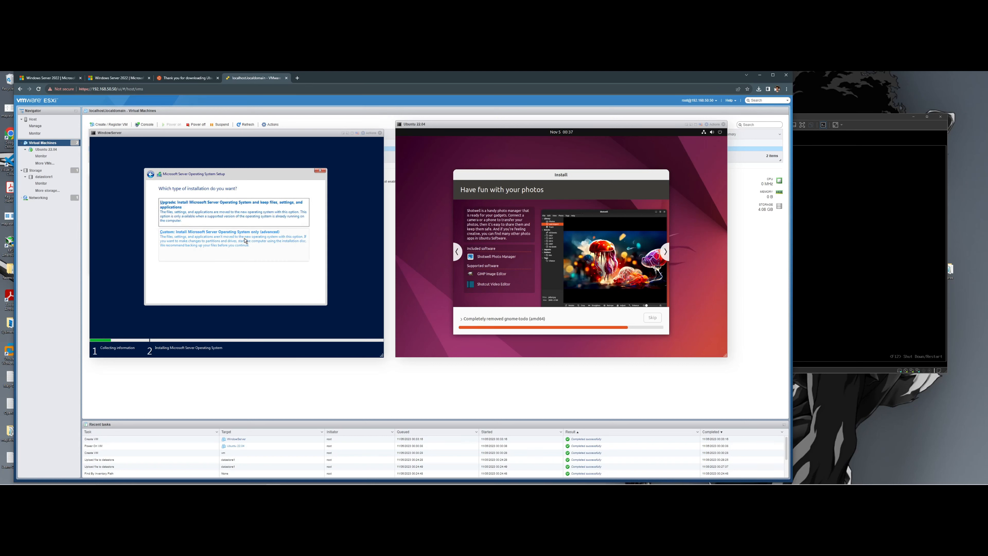
pyautogui.click(231, 244)
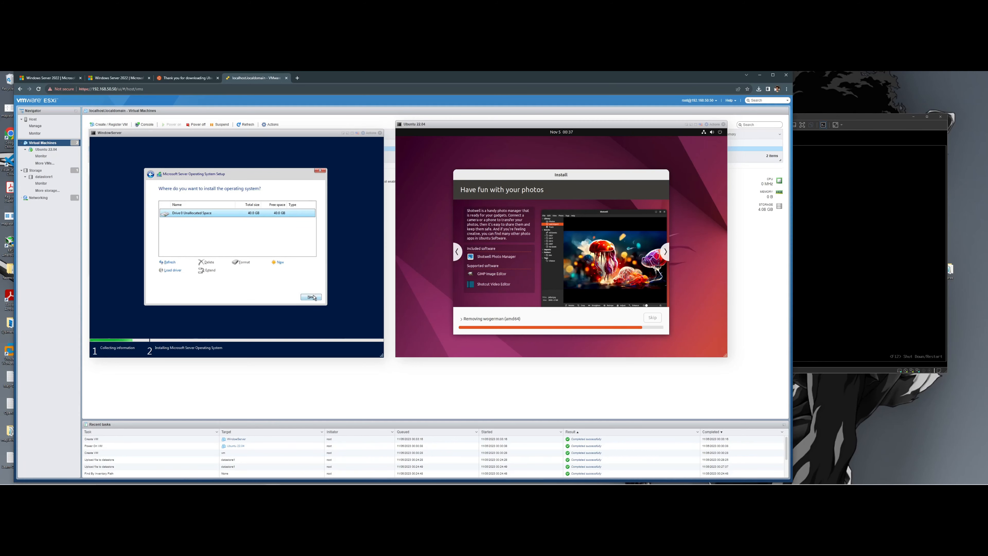
pyautogui.click(311, 297)
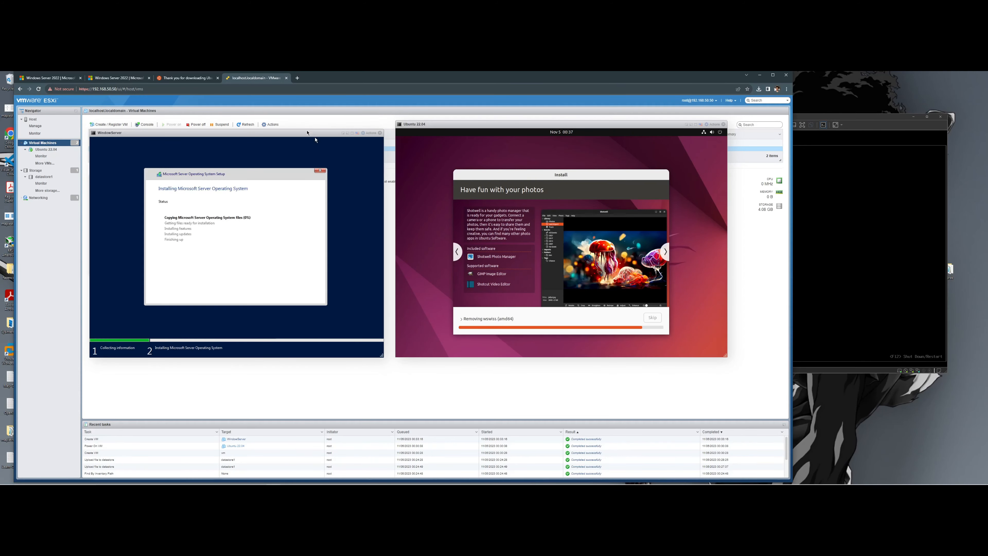
# - Move the WindowServer console up and left while the Ubuntu install finishes
pyautogui.moveTo(322, 133); pyautogui.dragTo(317, 129)
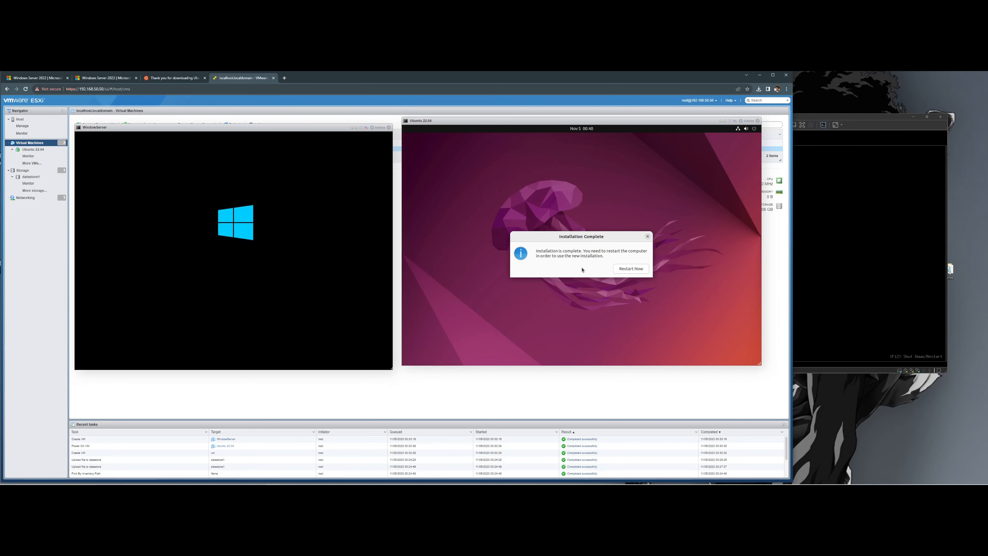
# - Restart Ubuntu, move the WindowServer console aside, and select Ubuntu 22.04 in the Navigator
pyautogui.click(640, 268)
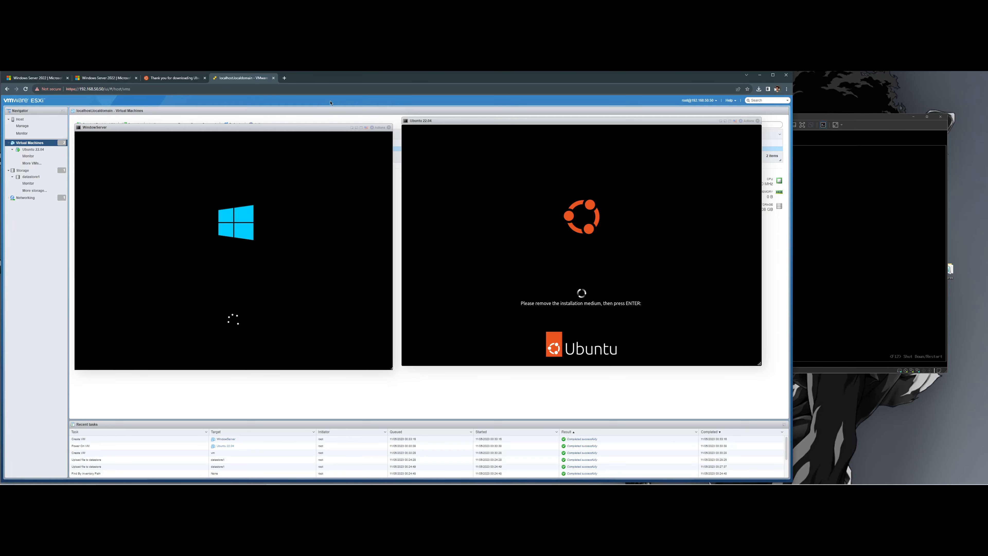
pyautogui.moveTo(305, 130); pyautogui.dragTo(358, 190)
pyautogui.click(101, 142)
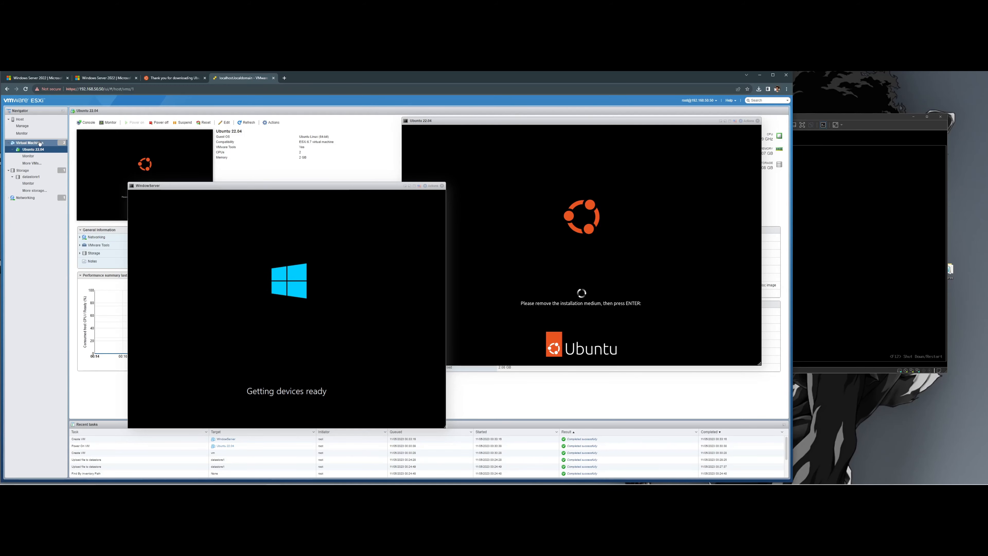
# - In Ubuntu 22.04's Edit settings, uncheck Connect at power on for CD/DVD Drive 1 and save
pyautogui.click(274, 123)
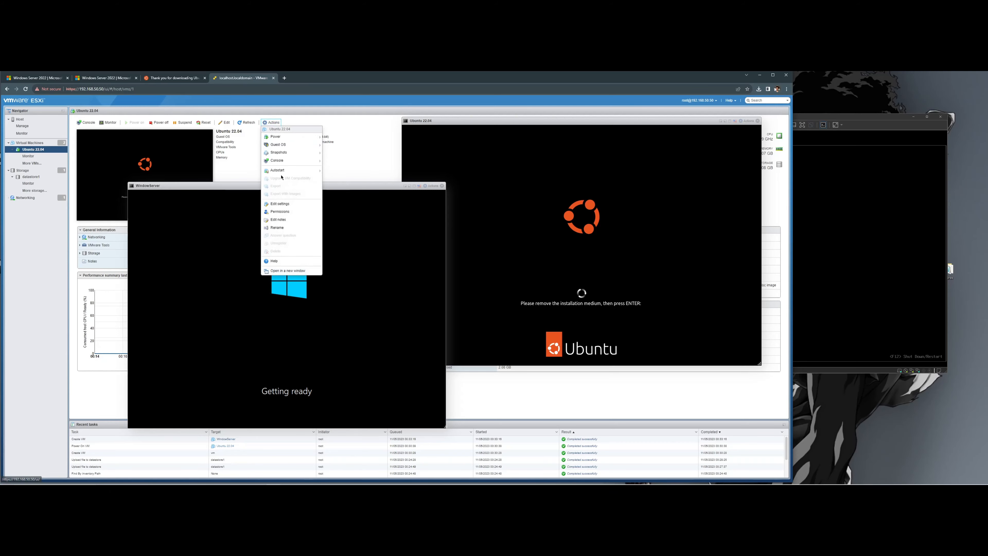
pyautogui.click(292, 205)
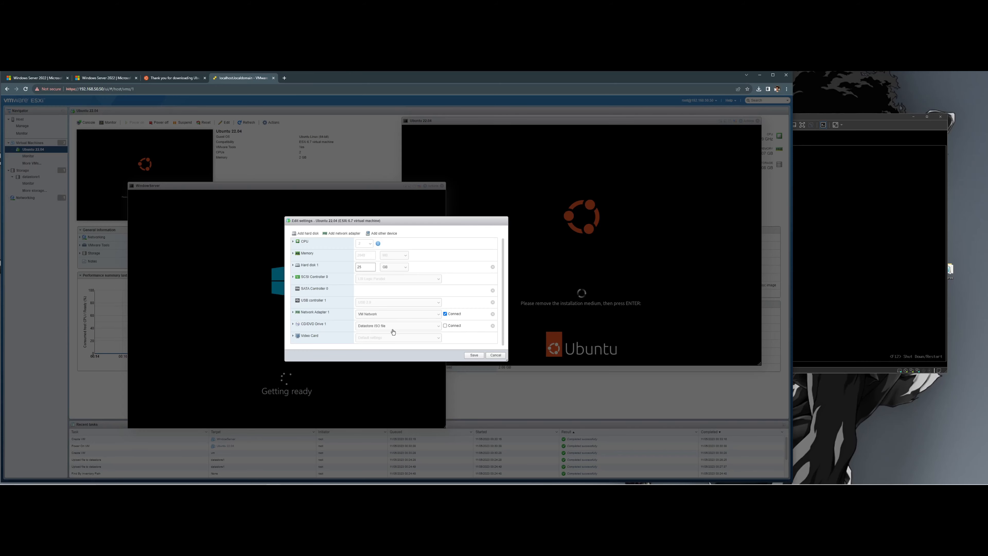
pyautogui.click(323, 328)
pyautogui.scroll(-1, 325, 328)
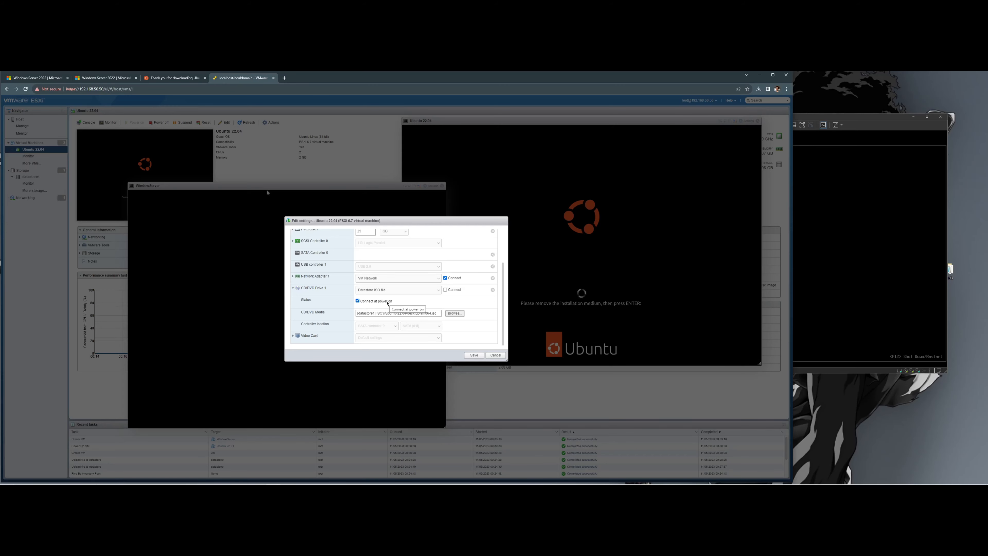
pyautogui.click(387, 303)
pyautogui.click(474, 355)
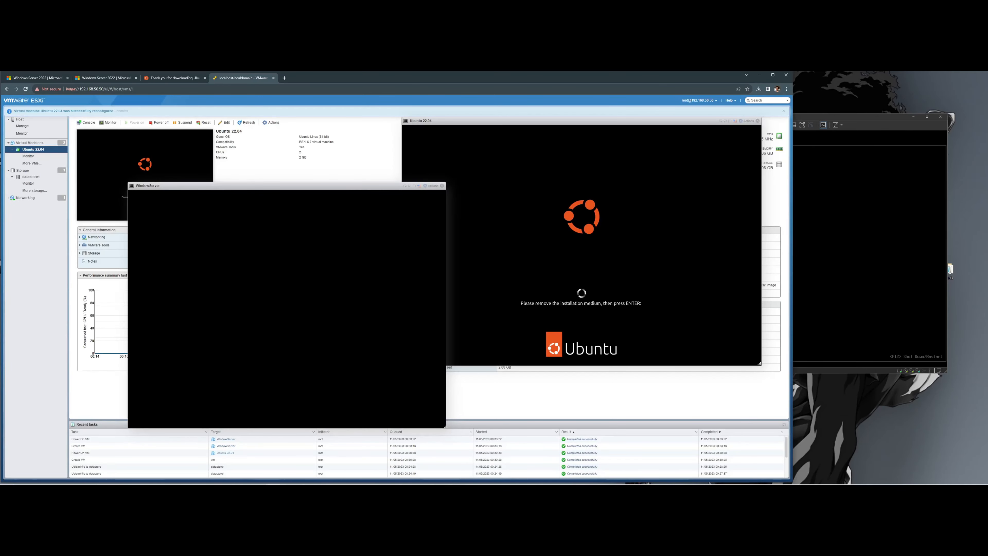
# - Press Enter in the Ubuntu console to reboot, then place the Ubuntu and WindowServer consoles side by side
pyautogui.click(630, 233)
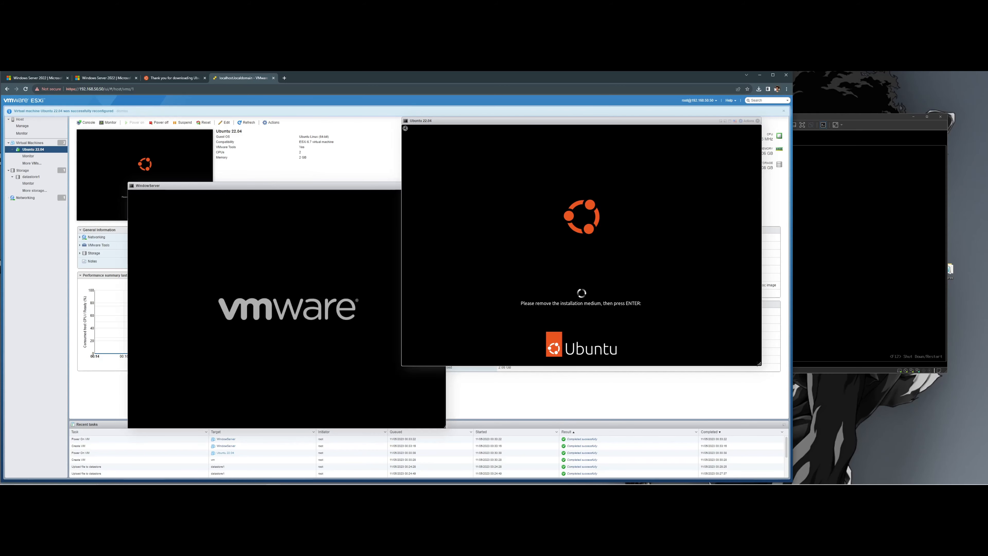
pyautogui.press('Return')
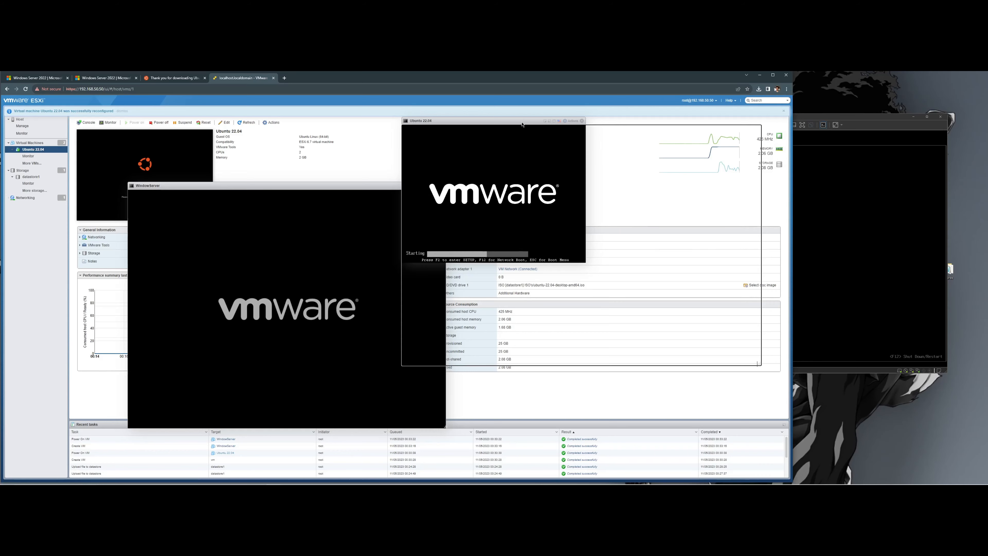
pyautogui.moveTo(523, 124); pyautogui.dragTo(618, 136)
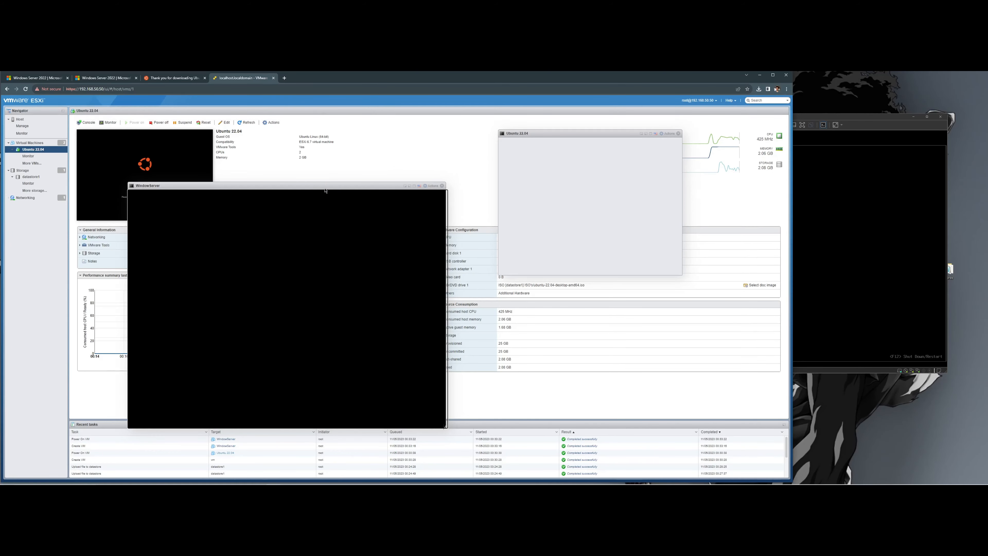
pyautogui.moveTo(325, 191); pyautogui.dragTo(336, 146)
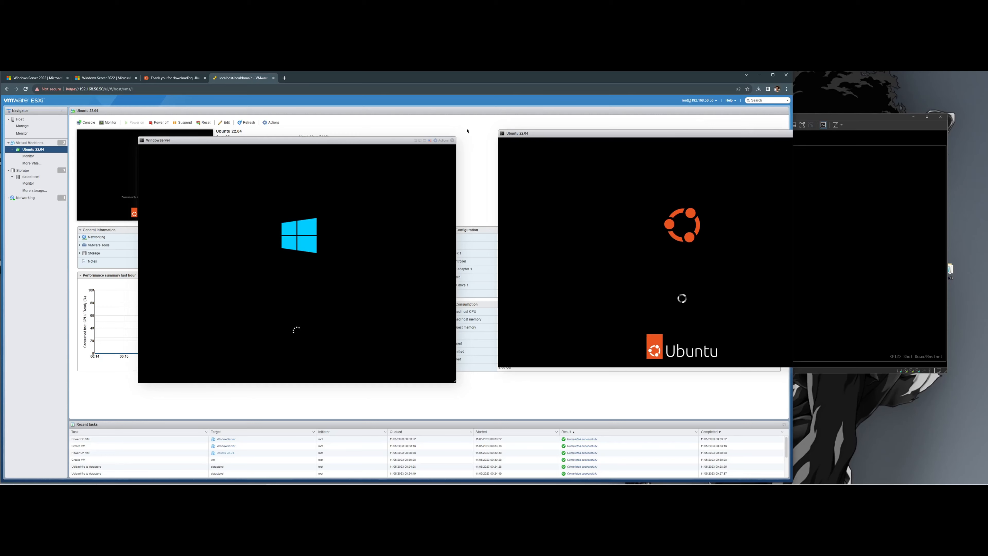
pyautogui.moveTo(546, 137); pyautogui.dragTo(483, 149)
pyautogui.moveTo(357, 143); pyautogui.dragTo(292, 144)
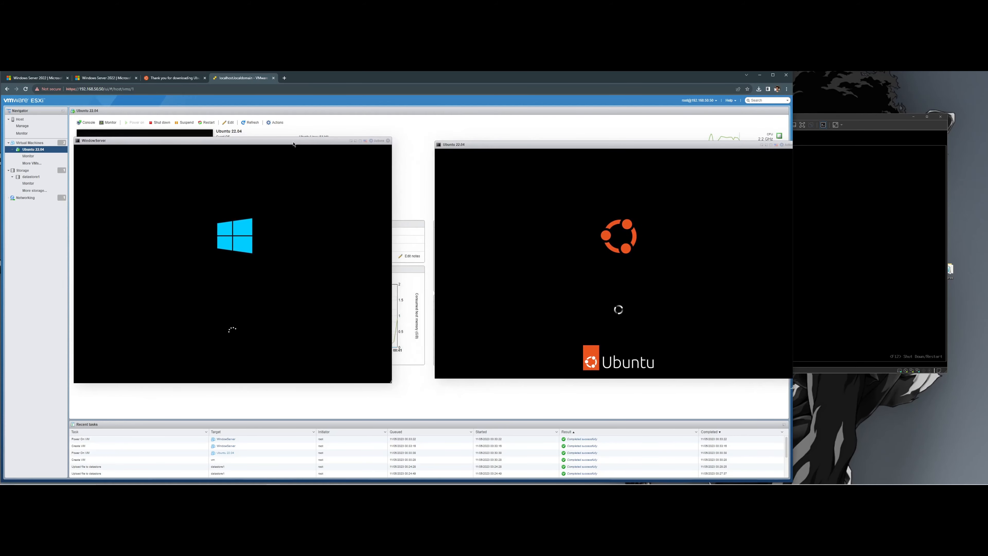
pyautogui.moveTo(565, 143); pyautogui.dragTo(532, 147)
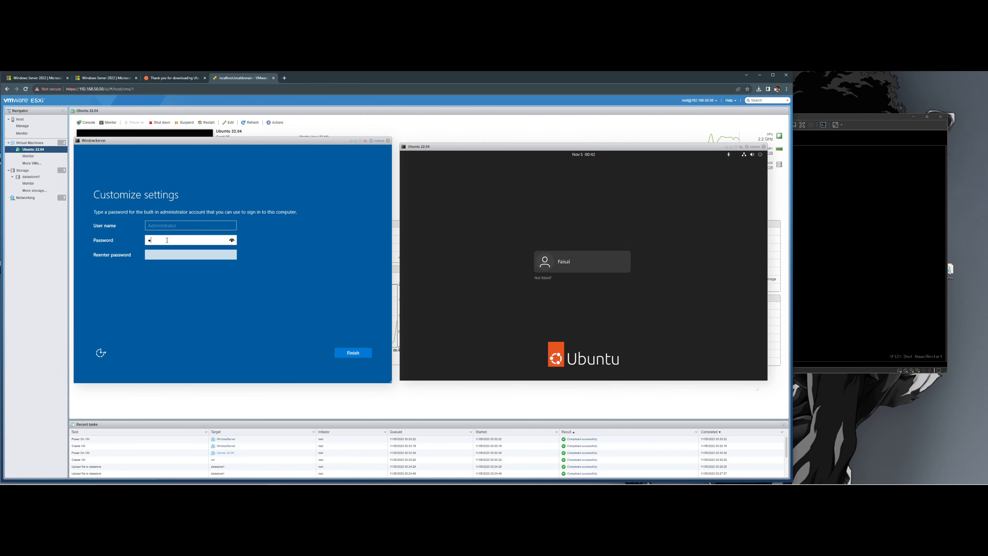
# - Enter and confirm the Windows Server Administrator password and finish setup
pyautogui.press('BackSpace')
pyautogui.write('******')
pyautogui.press('Tab')
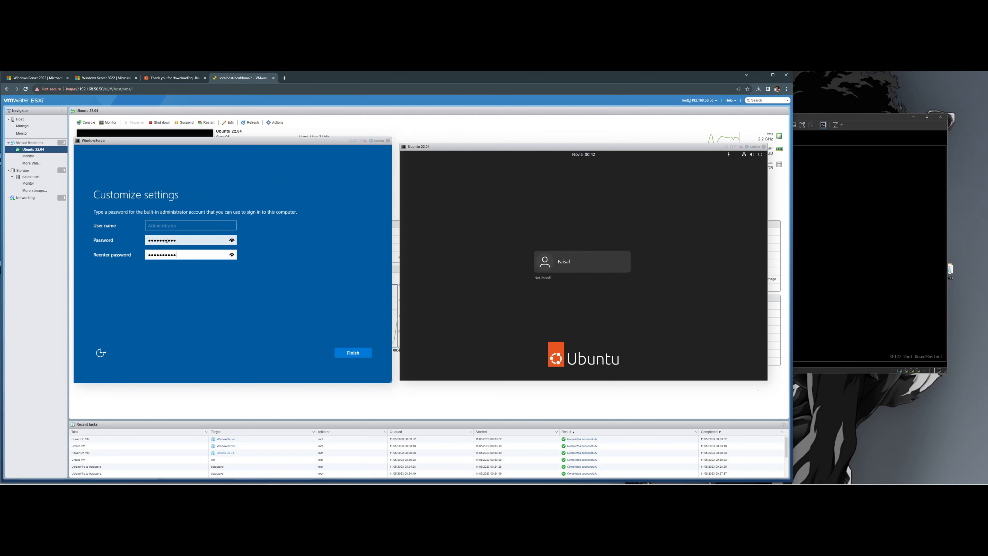
pyautogui.click(348, 355)
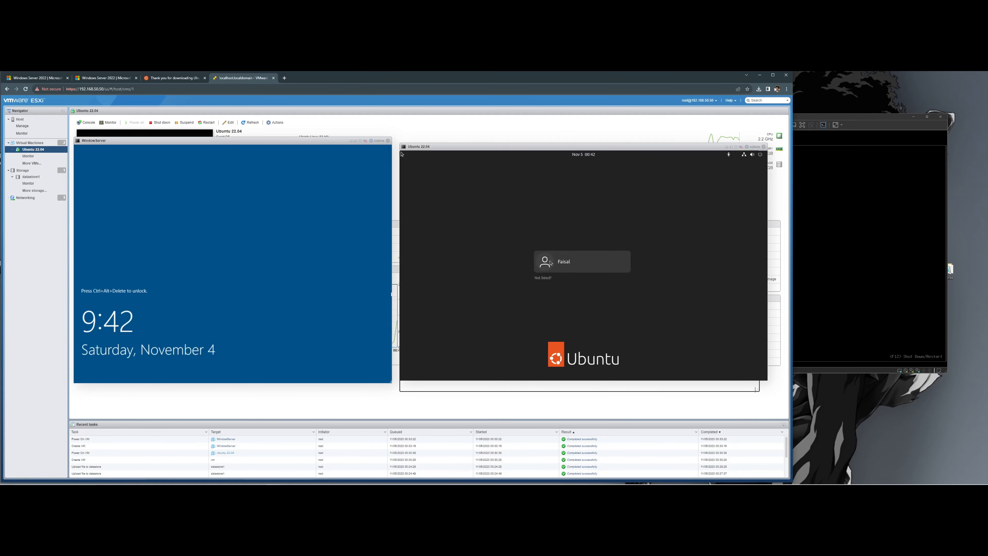
# - Log in to the Ubuntu desktop with the user account's password
pyautogui.click(535, 259)
pyautogui.write('•••••••')
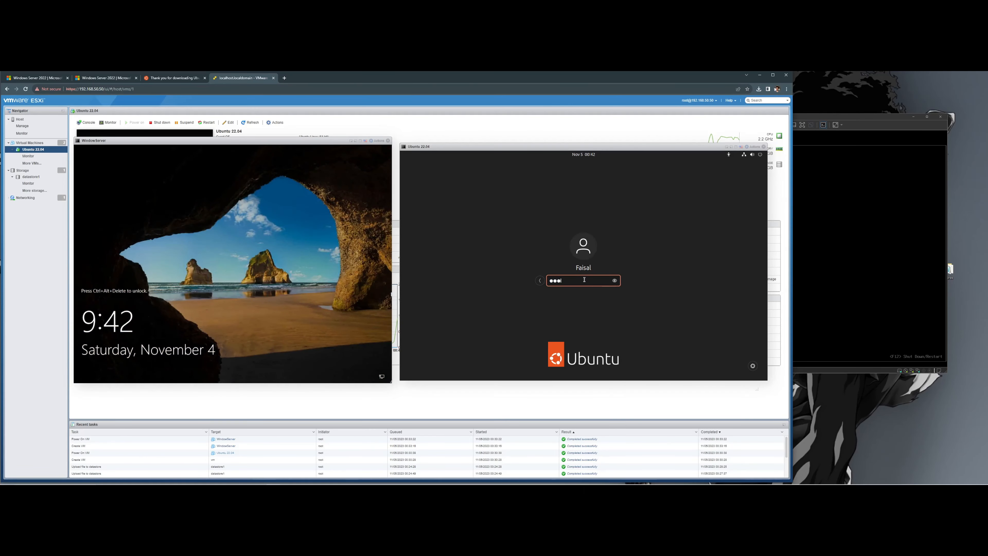
pyautogui.press('Return')
pyautogui.click(234, 295)
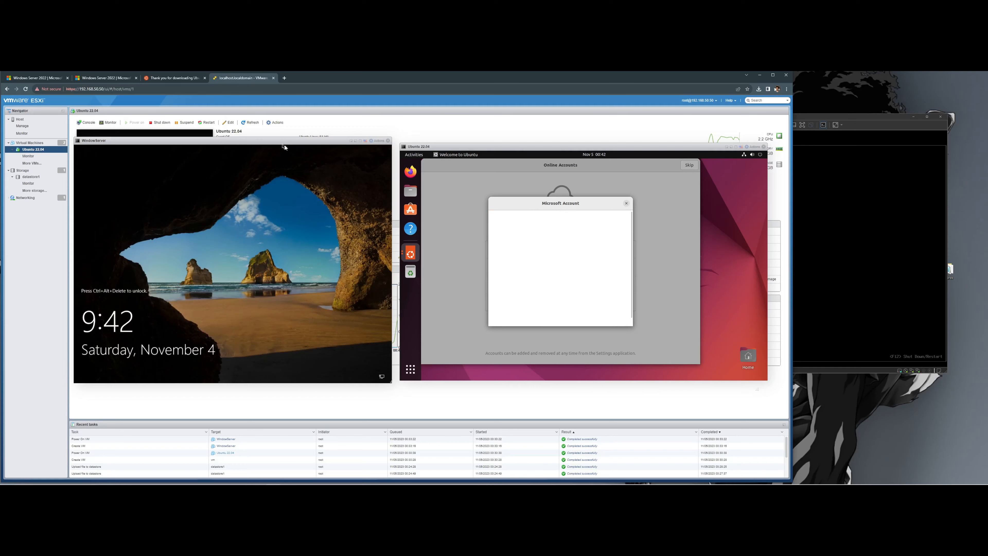
# - Send Ctrl-Alt-Delete via Actions > Guest OS > Send keys and sign in as Administrator
pyautogui.moveTo(284, 148)
pyautogui.mouseDown()
pyautogui.moveTo(276, 147)
pyautogui.moveTo(286, 144)
pyautogui.mouseUp()
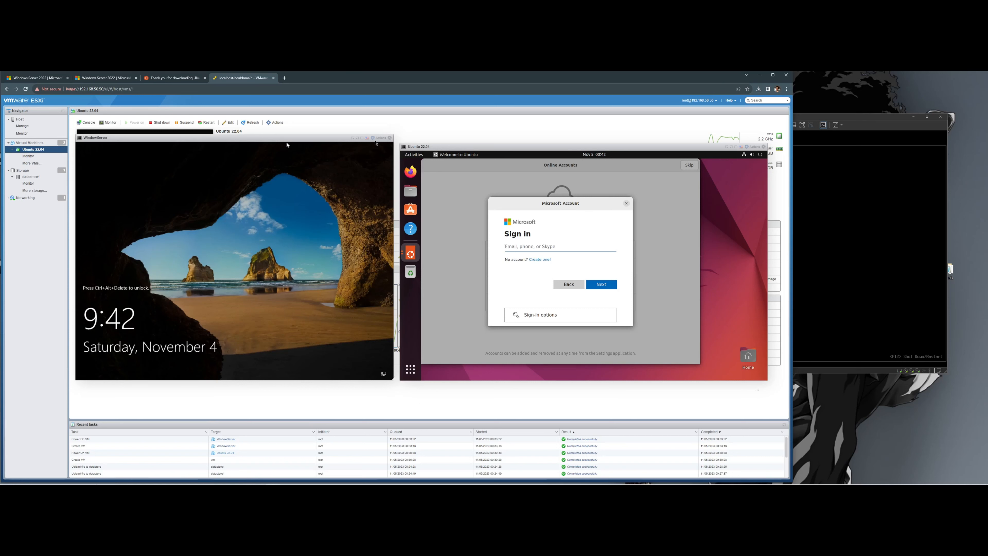
pyautogui.click(372, 139)
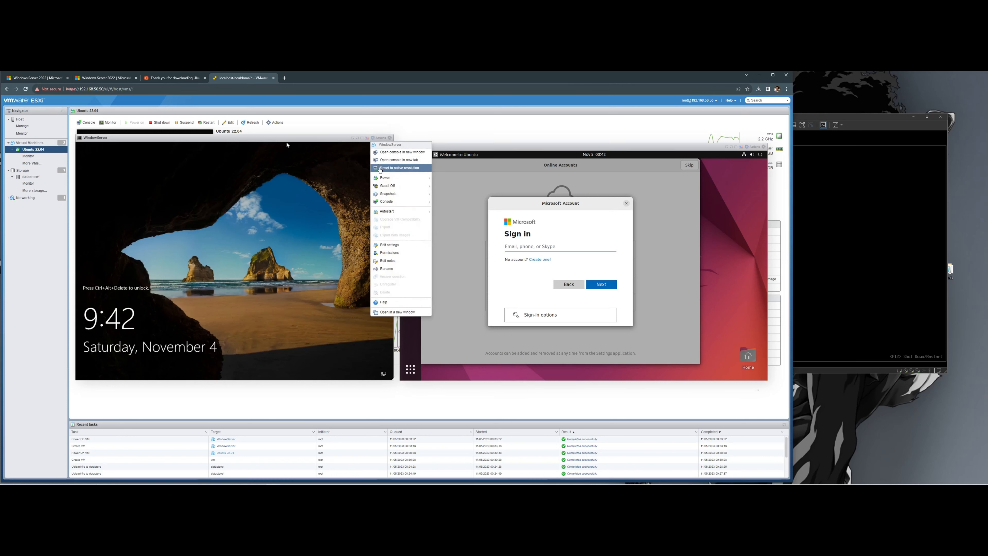
pyautogui.moveTo(384, 189)
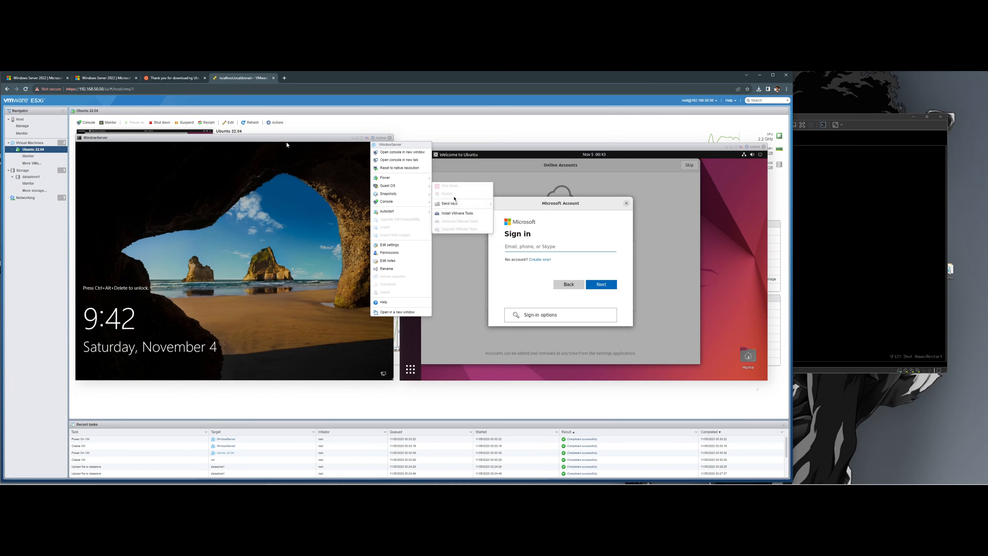
pyautogui.moveTo(458, 207)
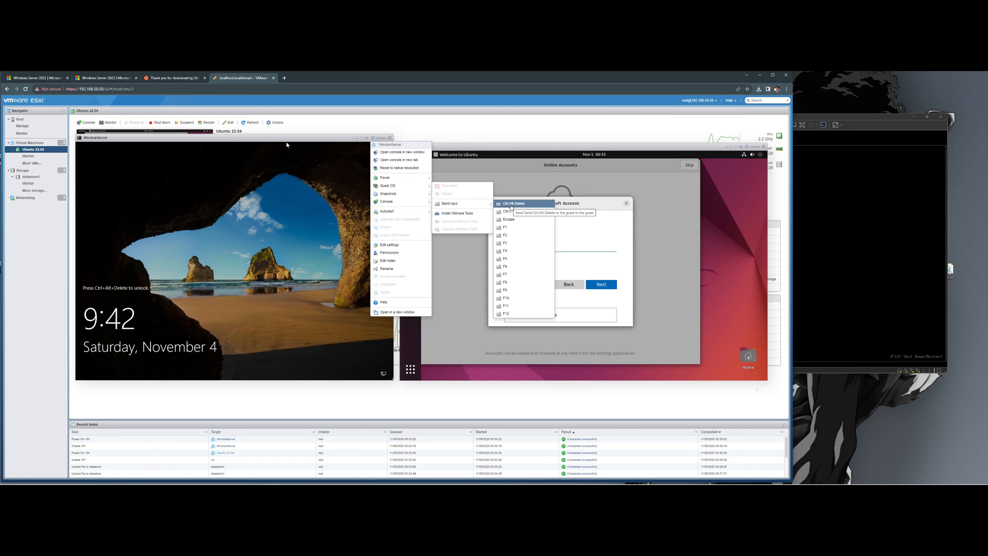
pyautogui.click(511, 207)
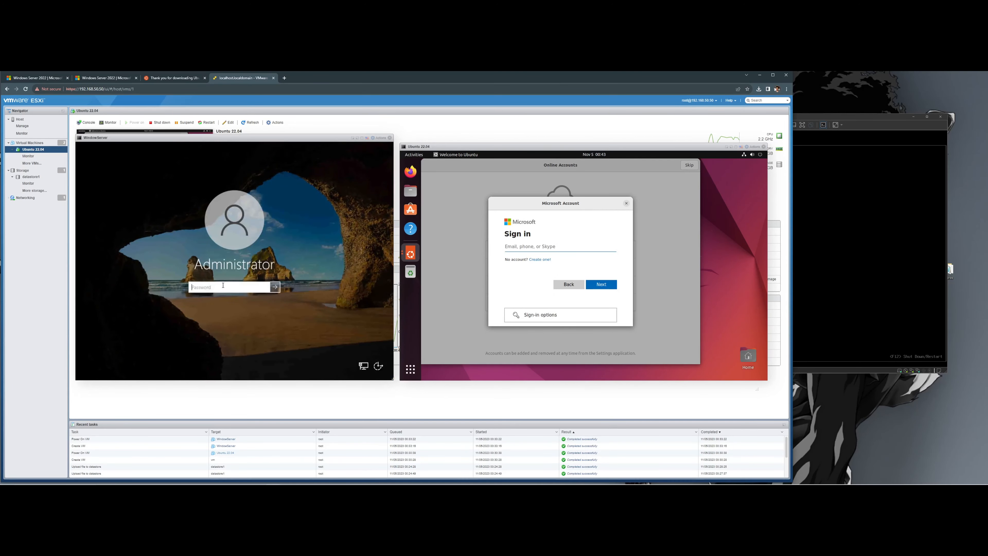
pyautogui.click(221, 288)
pyautogui.write('••••••••')
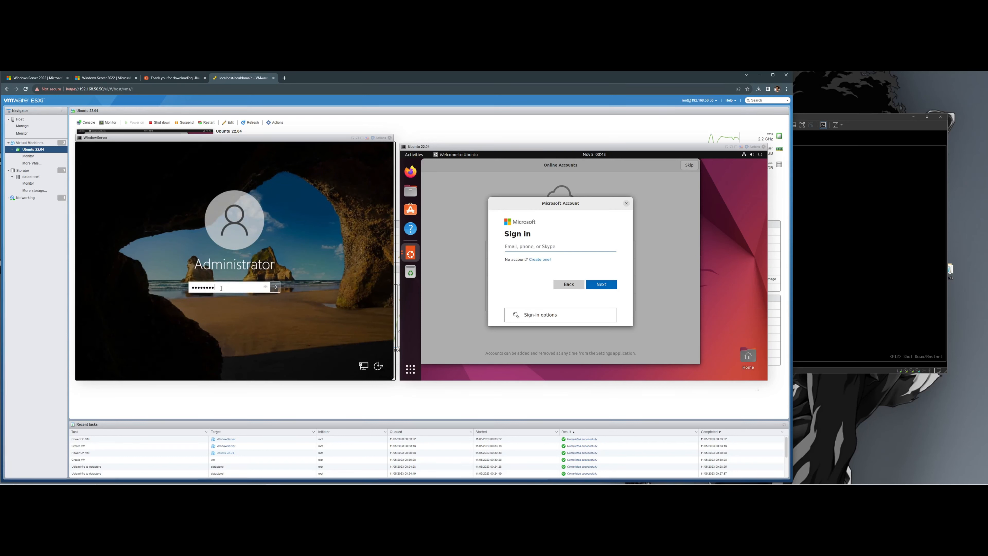
pyautogui.write('••')
pyautogui.press('Return')
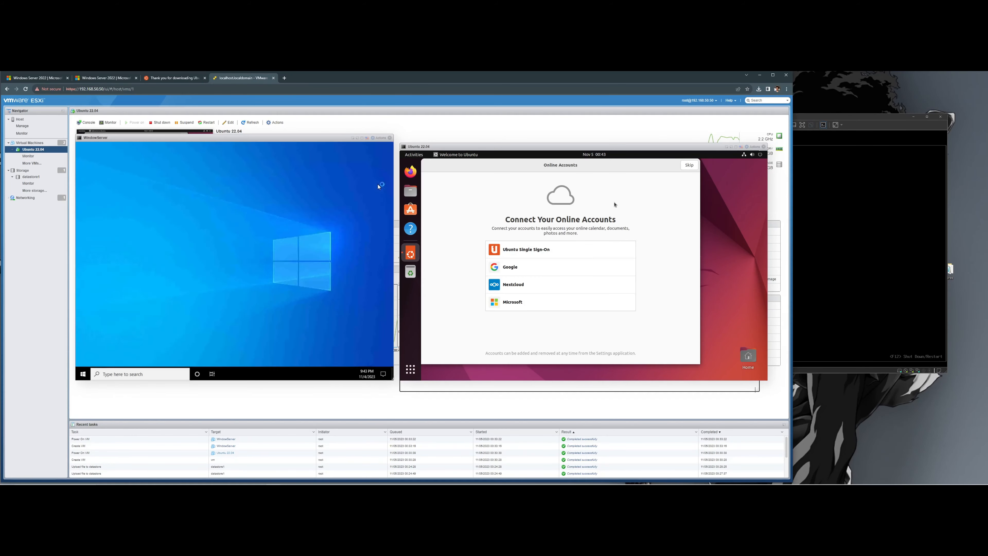
# - Skip Ubuntu's online accounts, allow Windows network discovery, and dismiss the Admin Center popup
pyautogui.click(691, 167)
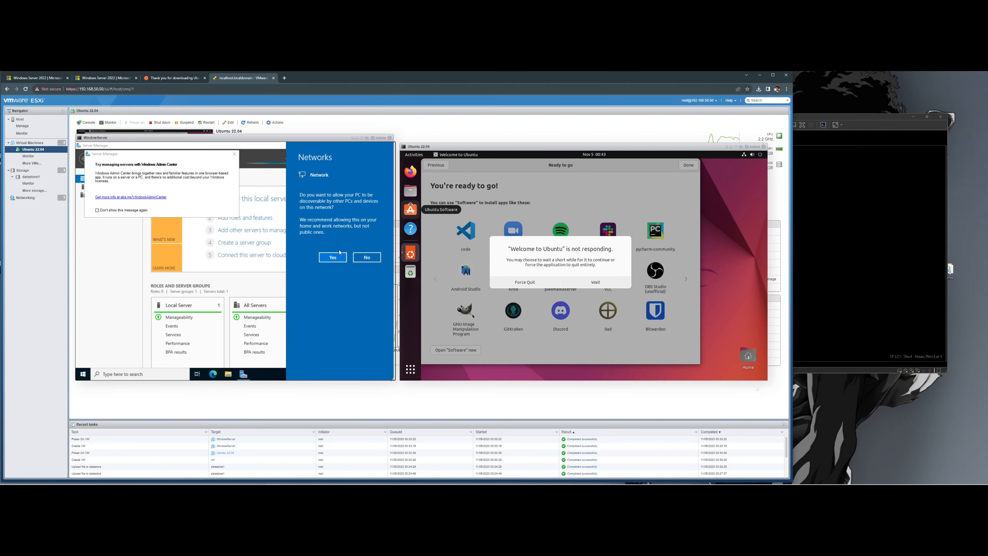
pyautogui.click(333, 257)
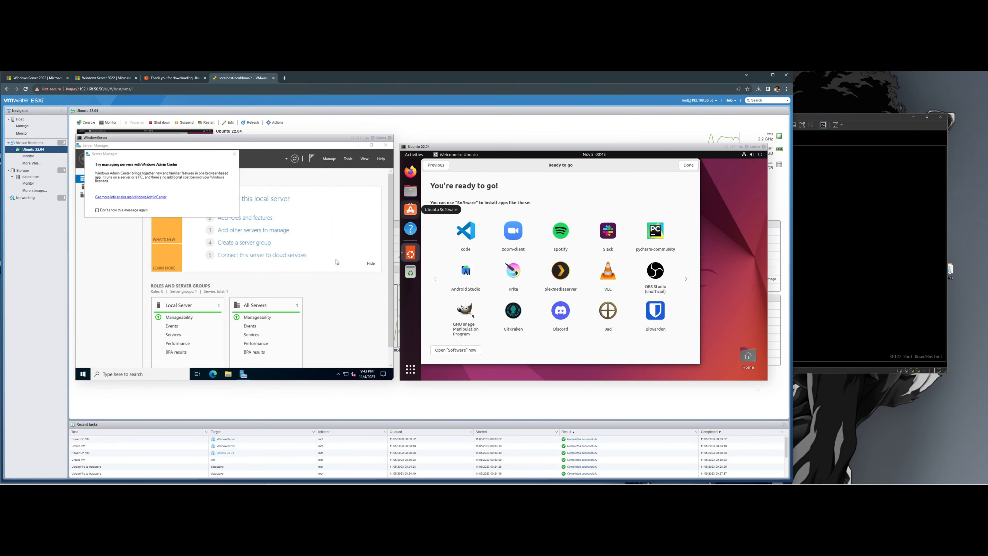
pyautogui.click(234, 155)
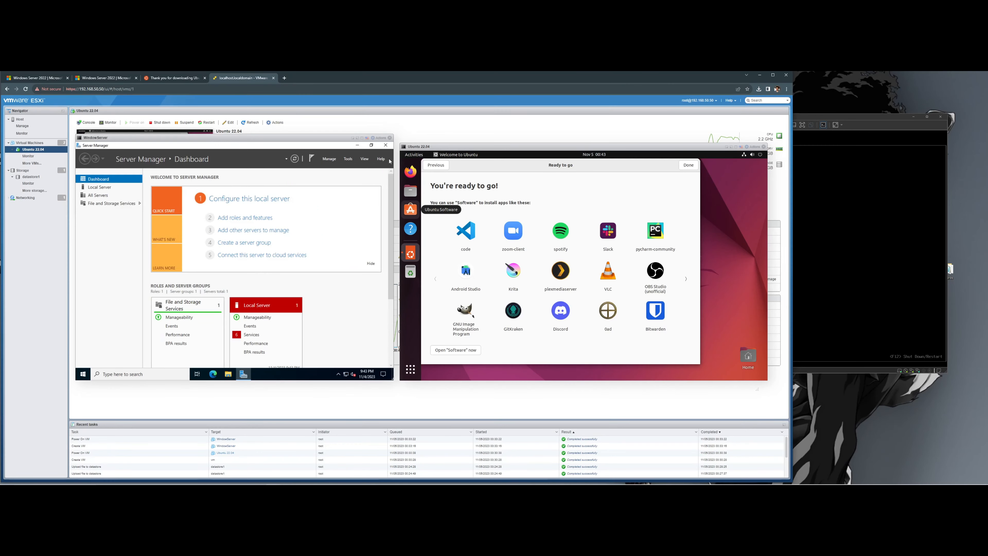
# - Restore Server Manager to a smaller window, finish Ubuntu's welcome, and postpone its updates
pyautogui.click(372, 146)
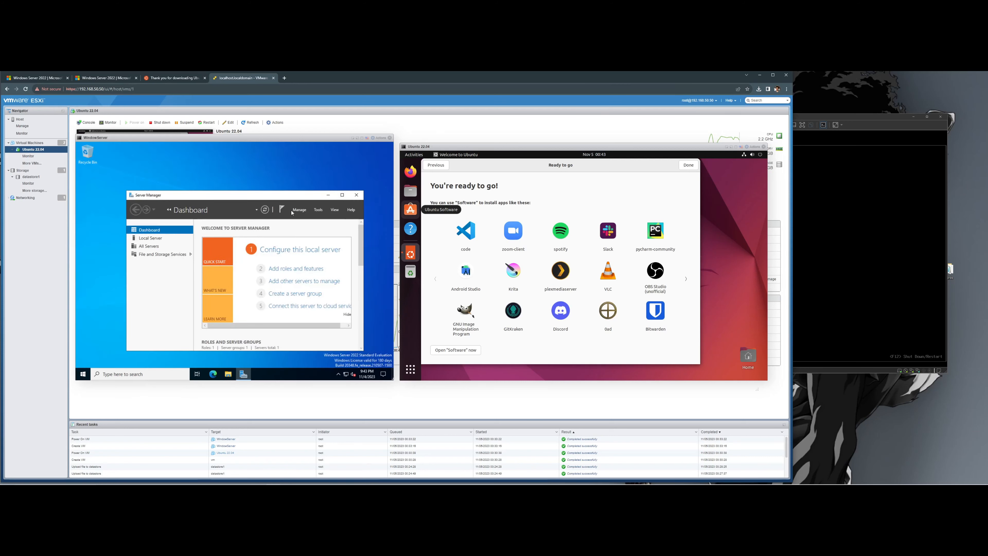
pyautogui.moveTo(273, 195); pyautogui.dragTo(257, 160)
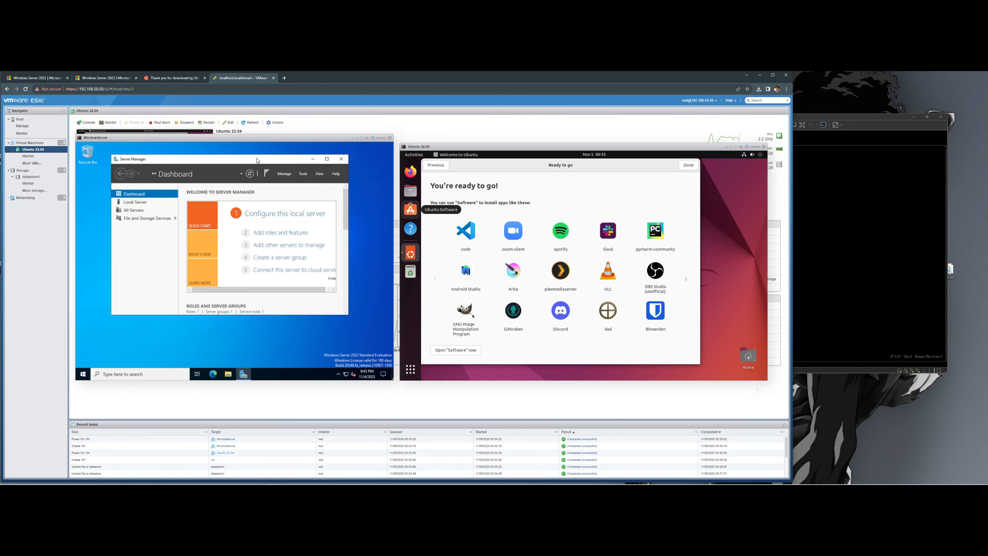
pyautogui.click(688, 165)
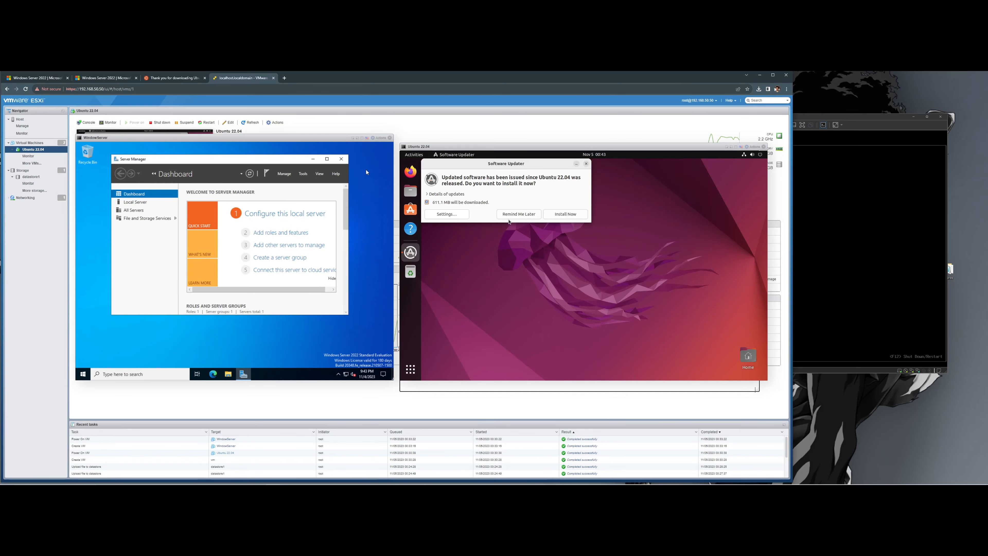
pyautogui.click(510, 215)
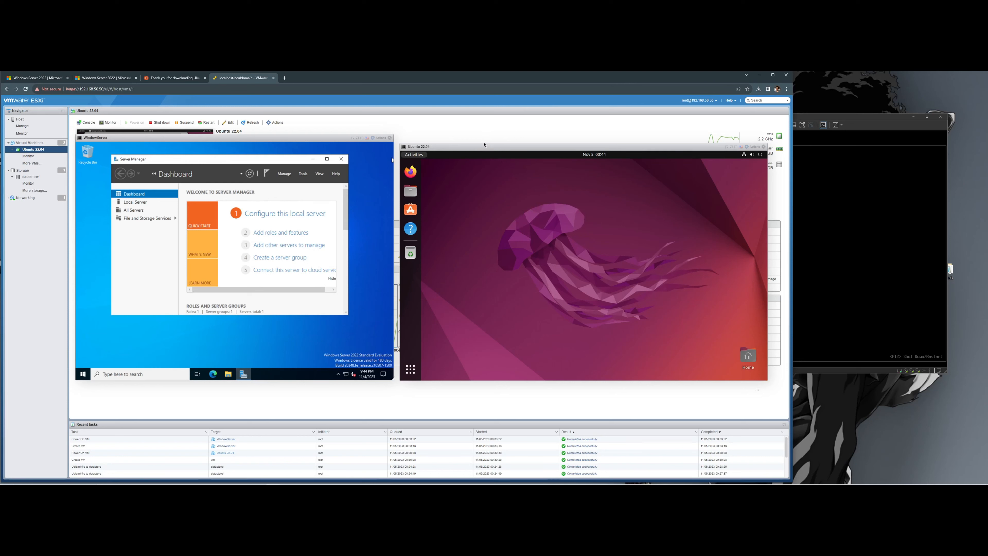
# - Choose Actions > Guest OS > Install VMware Tools, then launch File Explorer in Windows
pyautogui.click(376, 139)
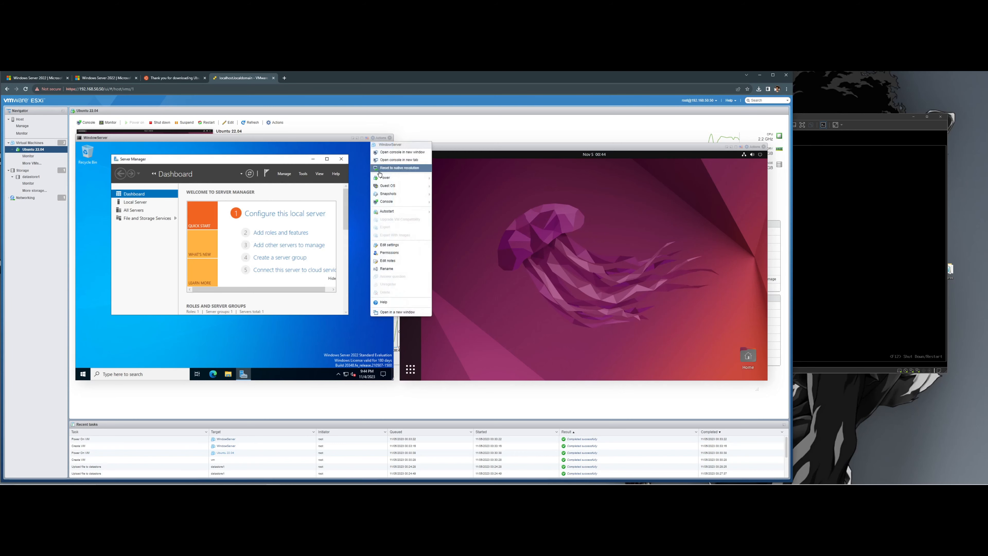
pyautogui.moveTo(388, 185)
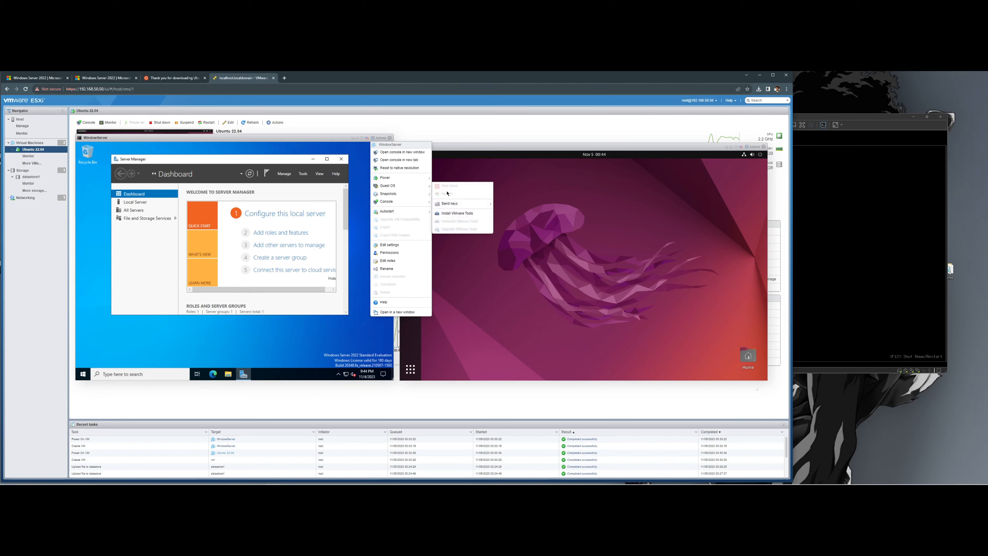
pyautogui.click(455, 214)
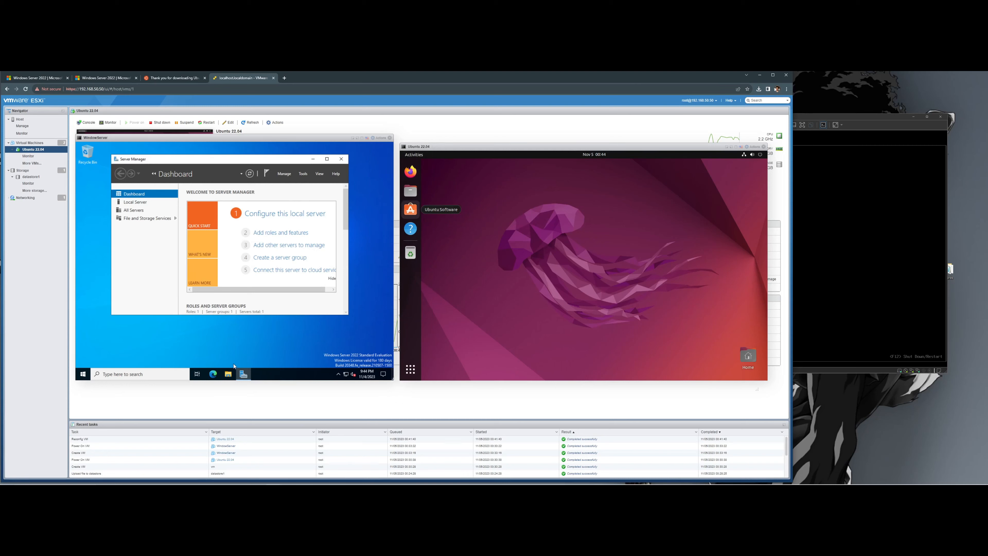
pyautogui.click(233, 373)
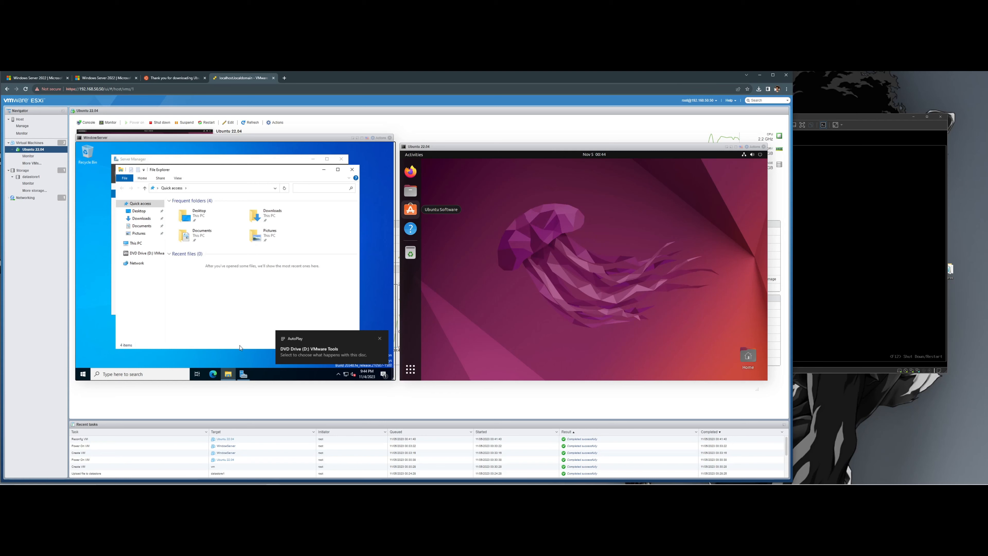
# - Open DVD Drive (D:) VMware Tools and launch setup64
pyautogui.click(351, 169)
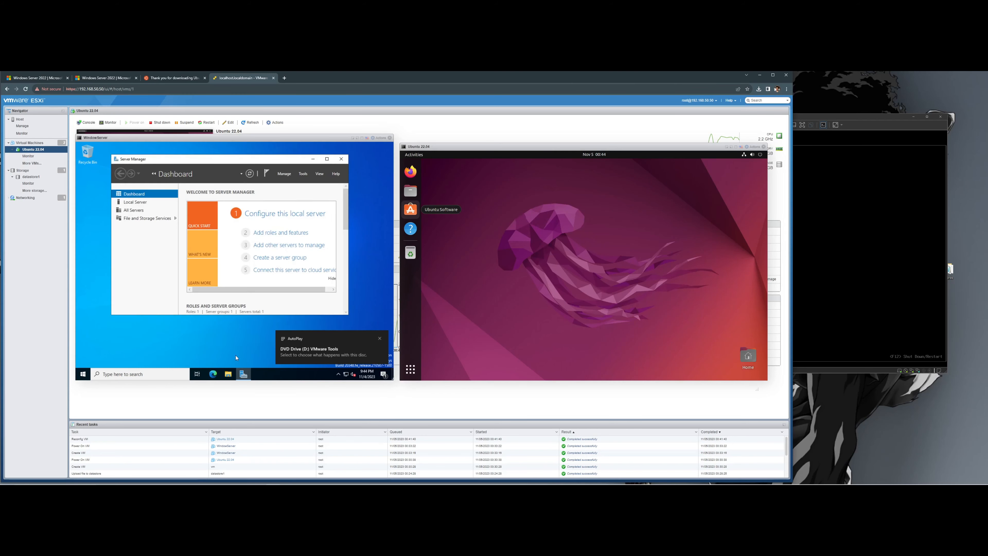
pyautogui.click(229, 374)
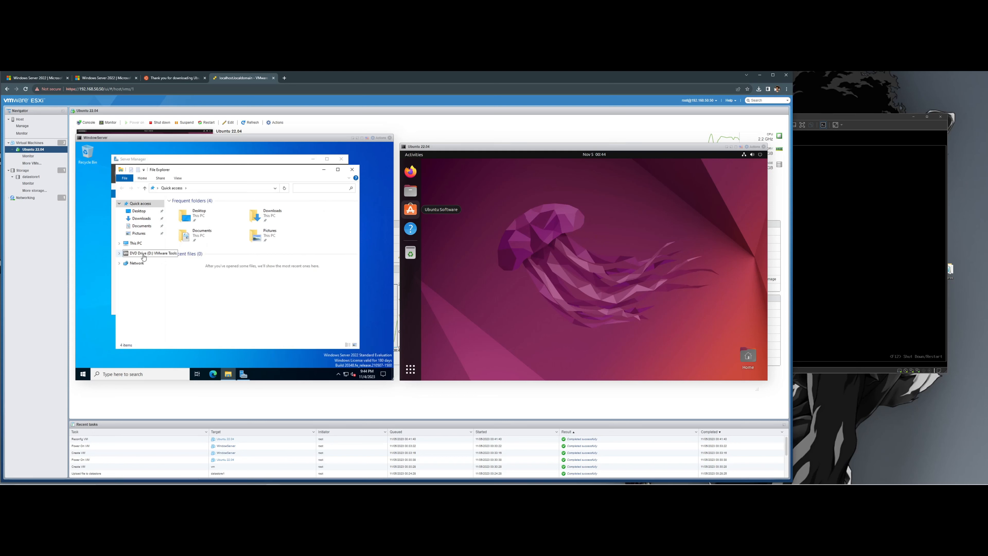
pyautogui.click(143, 253)
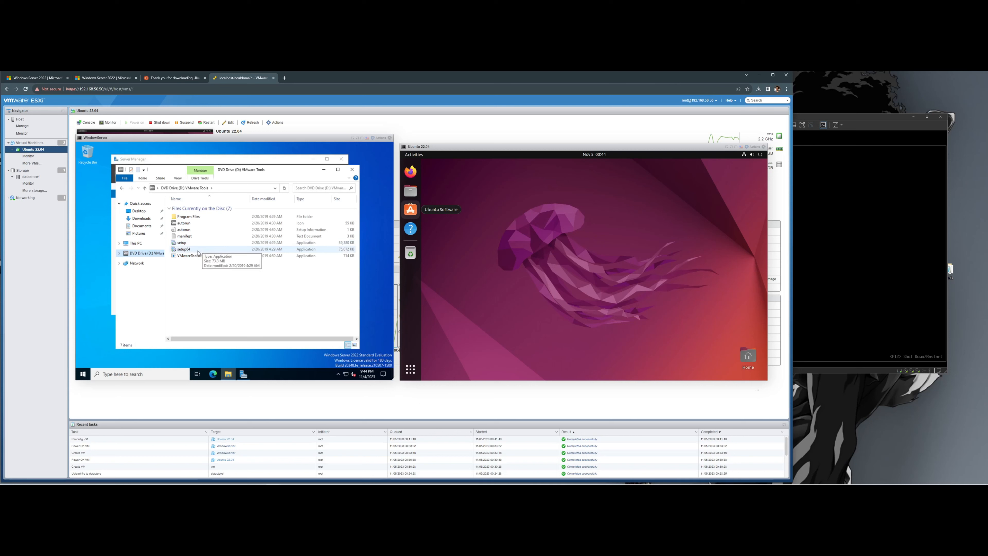
pyautogui.doubleClick(212, 251)
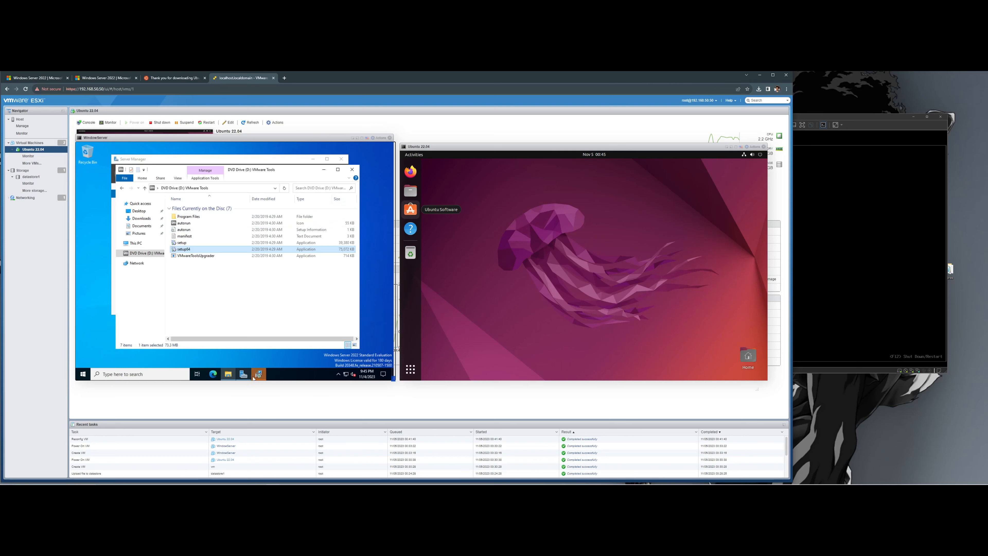
# - Continue through the installer with the Typical setup type and start the installation
pyautogui.click(268, 305)
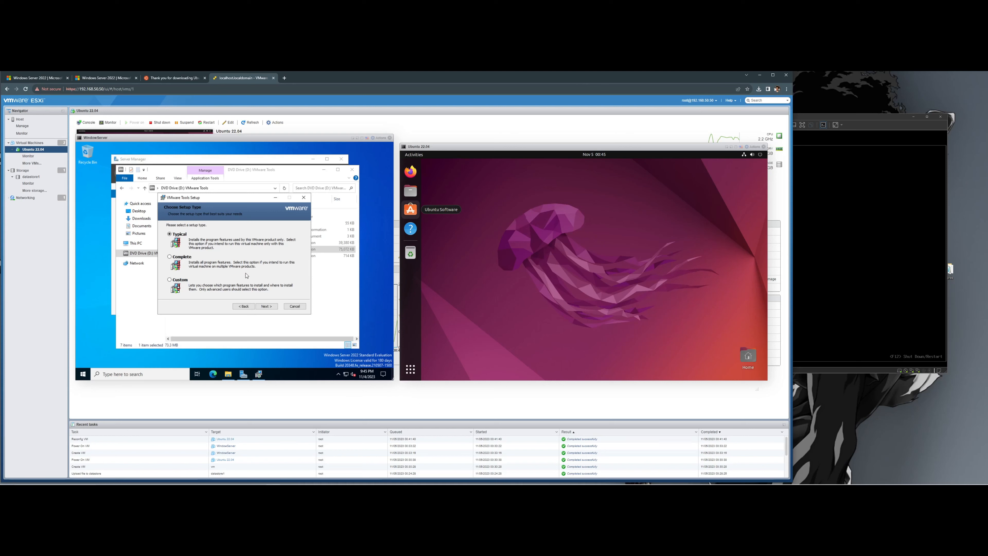
pyautogui.click(272, 305)
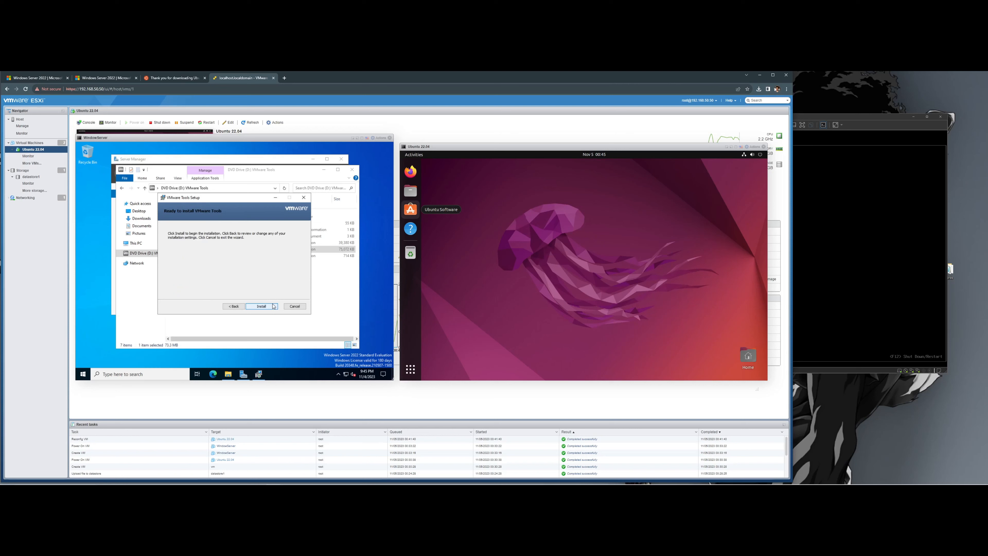
pyautogui.click(266, 307)
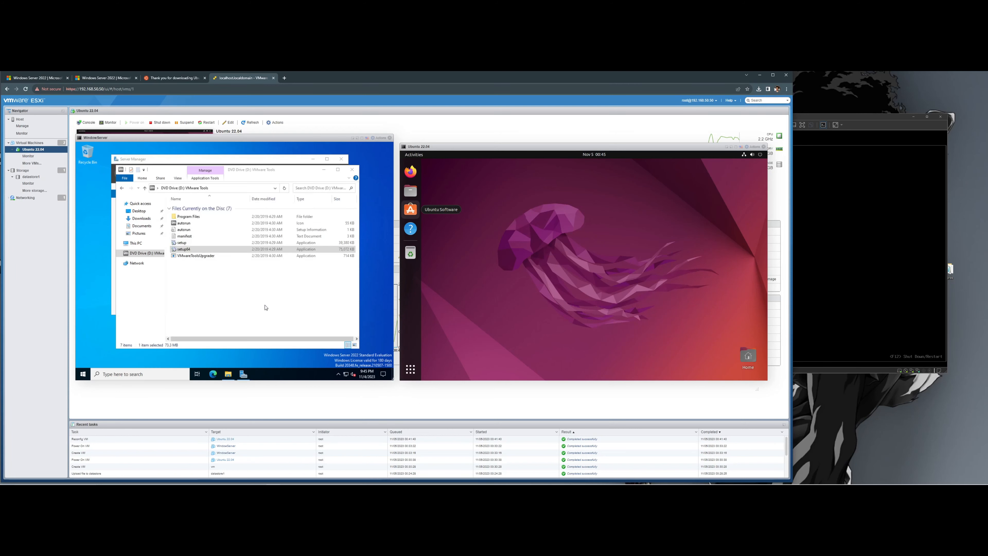
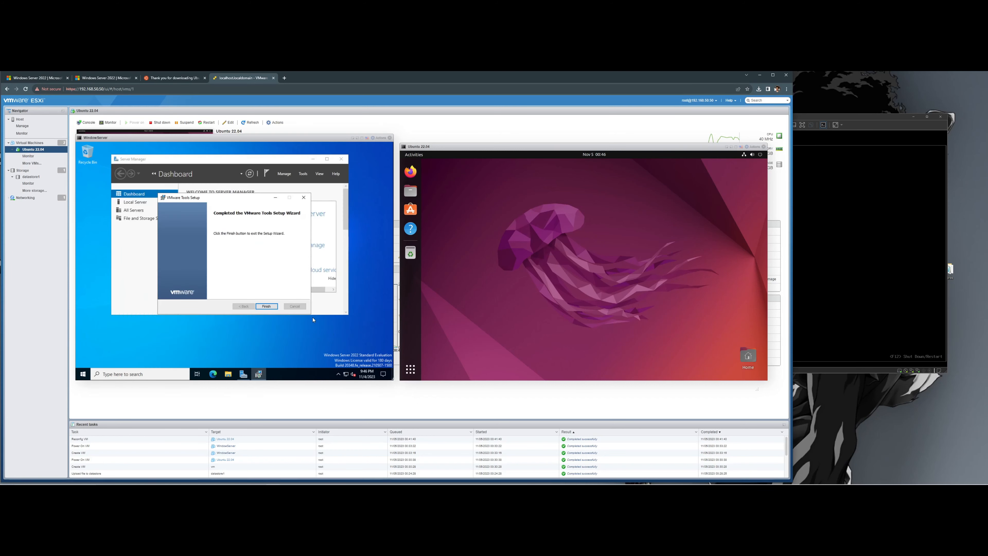
# - Complete the VMware Tools setup wizard and restart the Windows Server VM
pyautogui.click(266, 306)
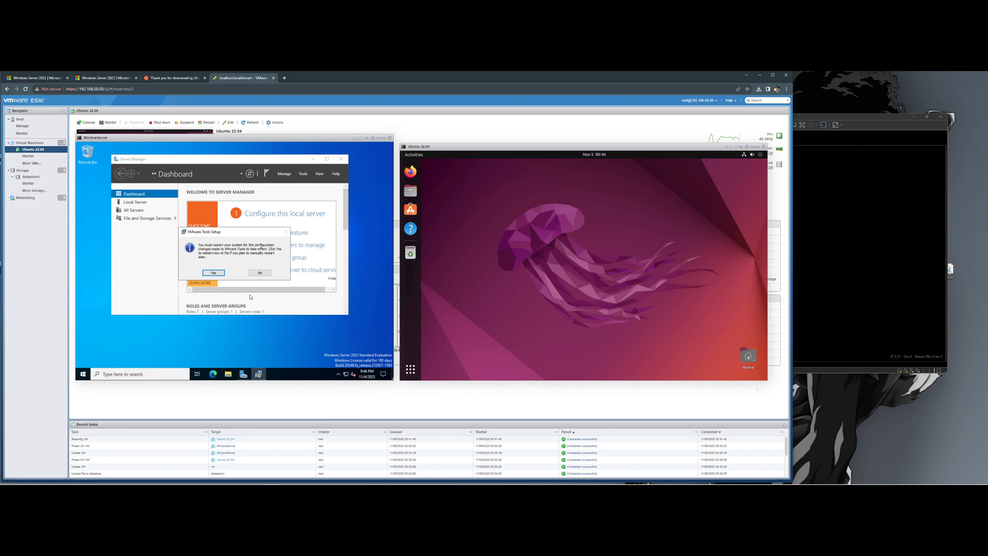
pyautogui.click(213, 273)
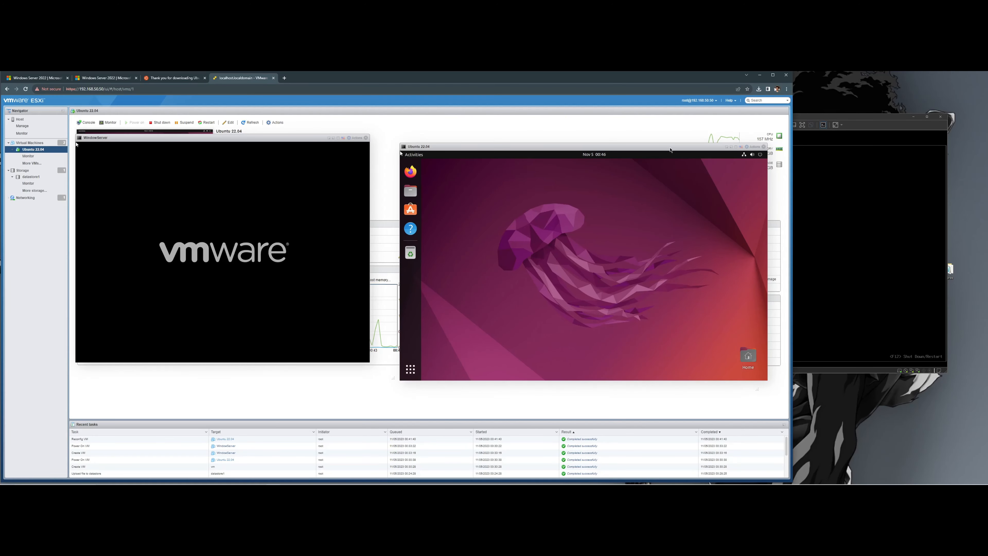
# - Place the enlarged Ubuntu 22.04 console beside the Windows Server console
pyautogui.rightClick(645, 130)
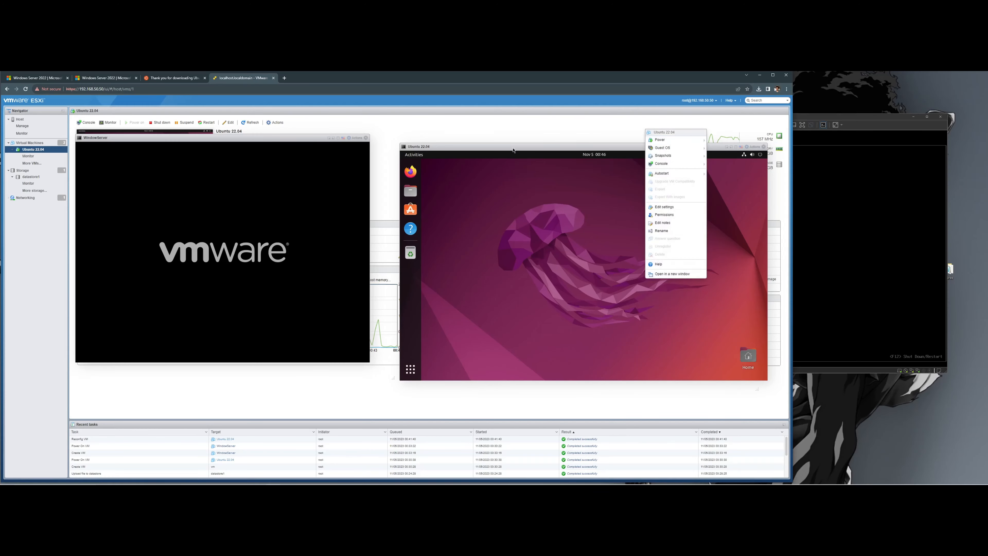
pyautogui.moveTo(512, 148); pyautogui.dragTo(484, 141)
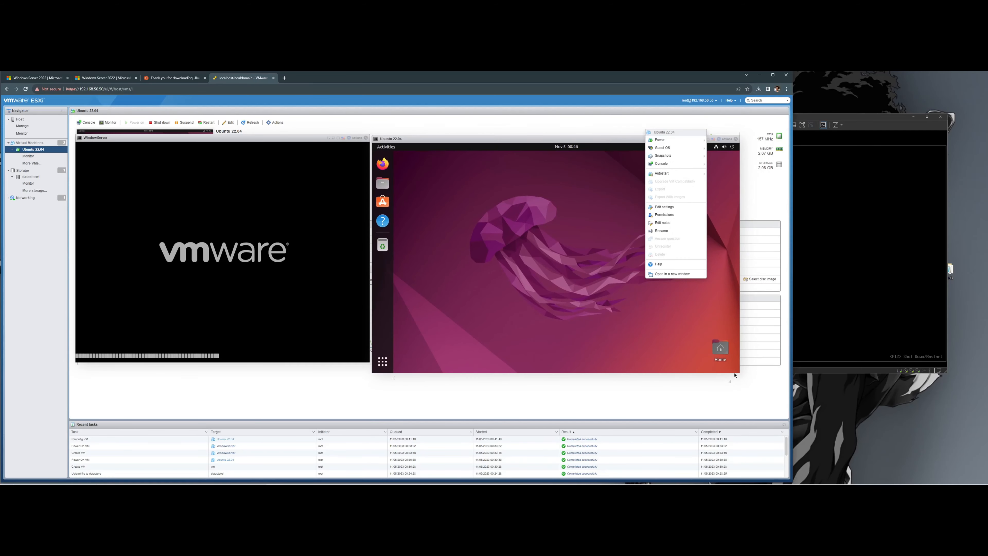
pyautogui.moveTo(735, 374); pyautogui.dragTo(753, 413)
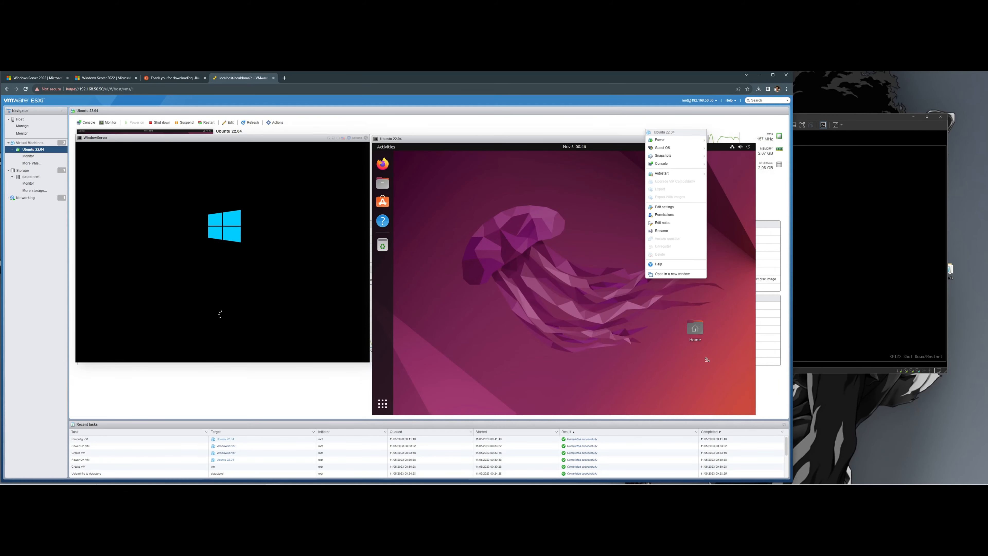
pyautogui.moveTo(753, 413); pyautogui.dragTo(706, 360)
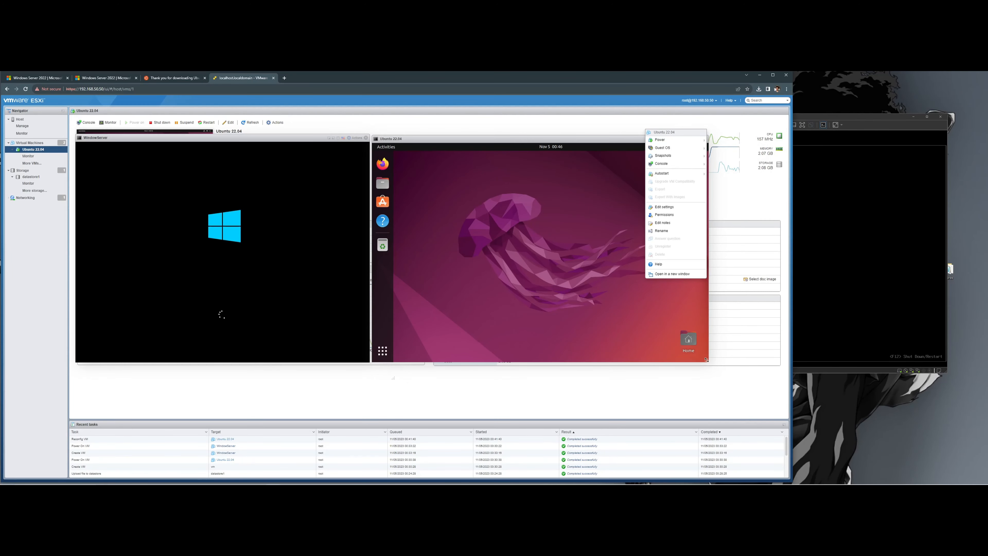
pyautogui.moveTo(706, 360); pyautogui.dragTo(744, 393)
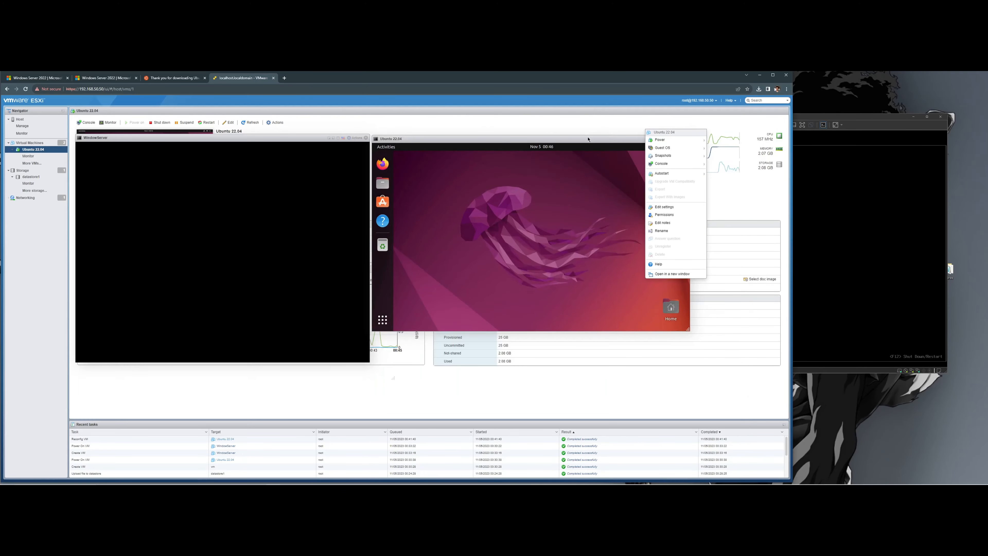
pyautogui.moveTo(586, 139); pyautogui.dragTo(605, 148)
pyautogui.click(729, 204)
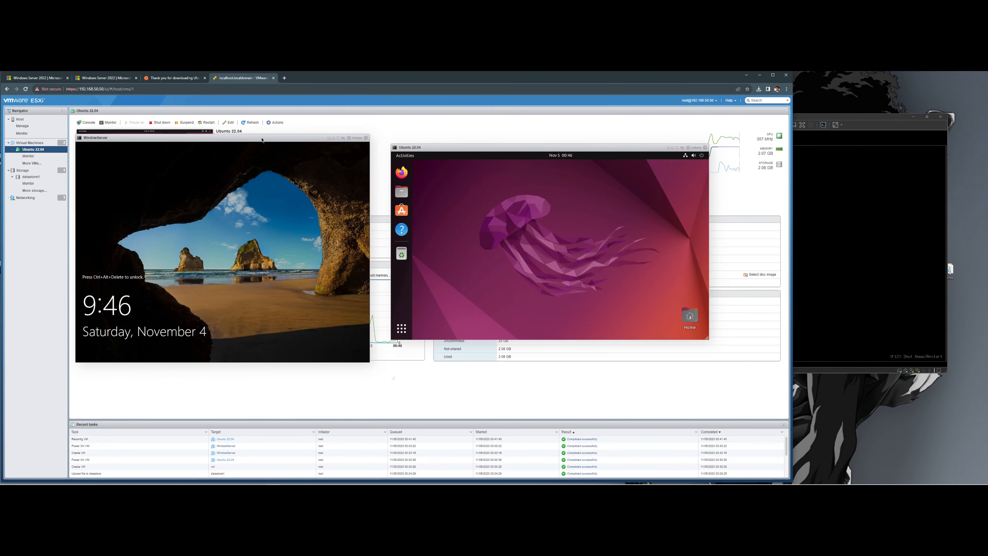
pyautogui.moveTo(262, 140); pyautogui.dragTo(264, 152)
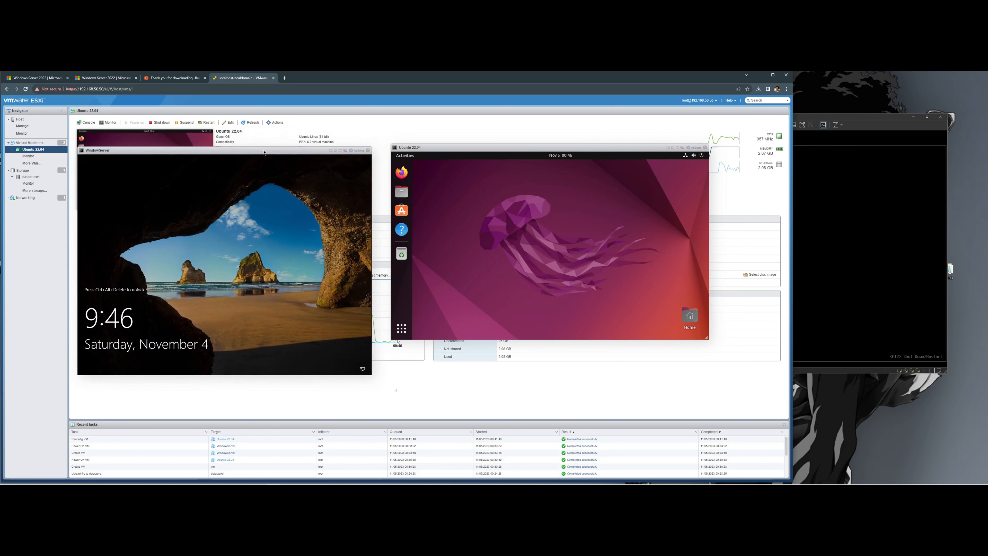
pyautogui.moveTo(707, 337); pyautogui.dragTo(757, 399)
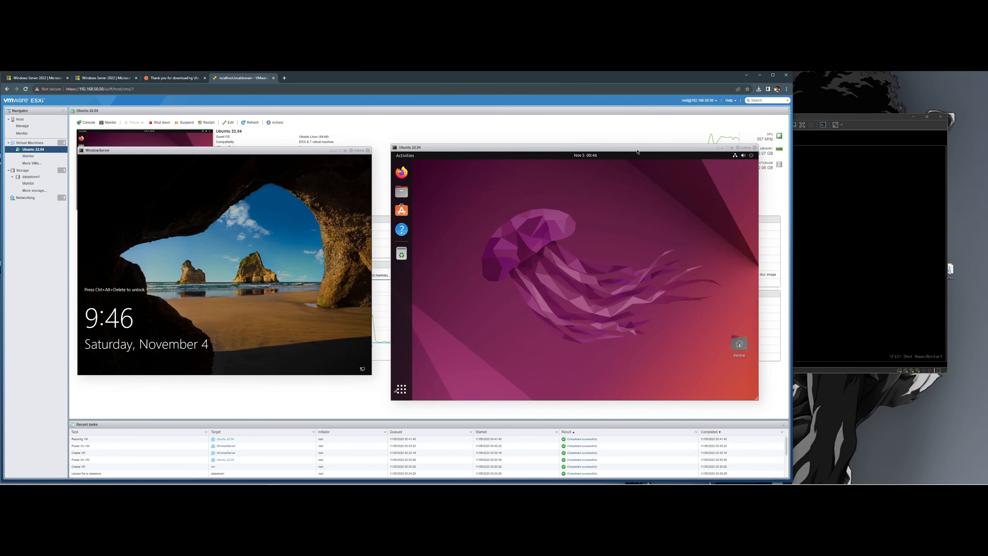
pyautogui.moveTo(636, 148)
pyautogui.mouseDown()
pyautogui.moveTo(612, 143)
pyautogui.moveTo(643, 133)
pyautogui.moveTo(621, 144)
pyautogui.moveTo(636, 143)
pyautogui.mouseUp()
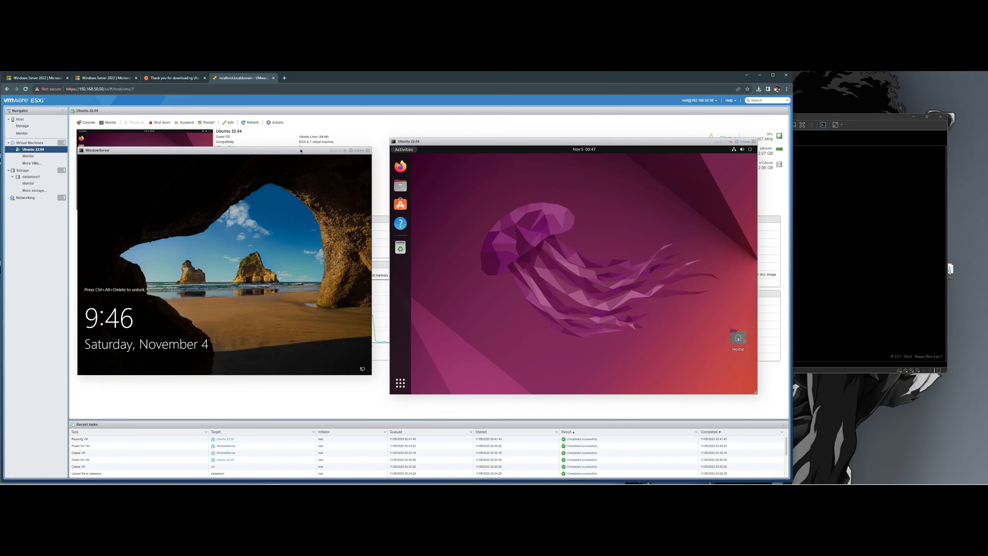
pyautogui.moveTo(297, 153); pyautogui.dragTo(303, 157)
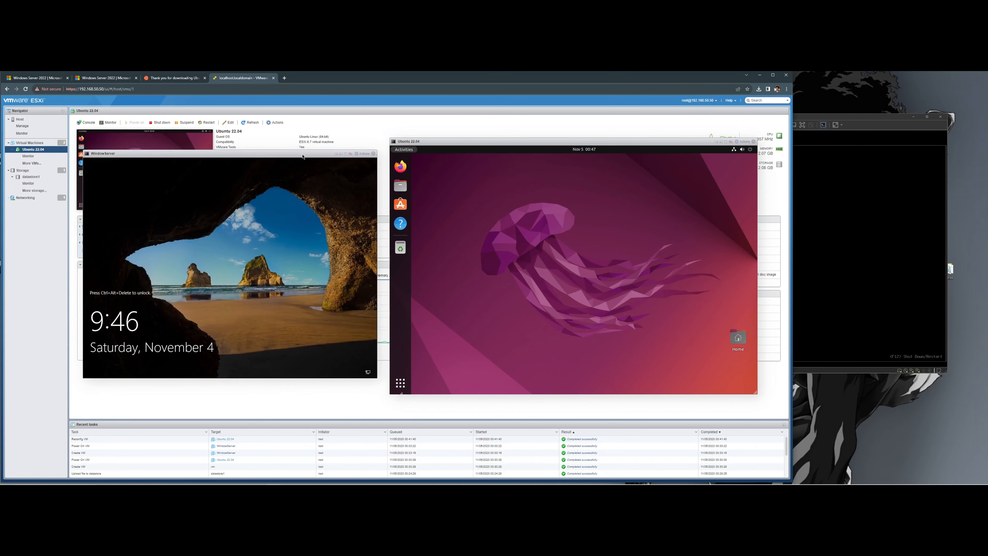
# - Open Ubuntu 22.04 in the VMware Workstation remote console, accepting the certificate warning
pyautogui.click(86, 123)
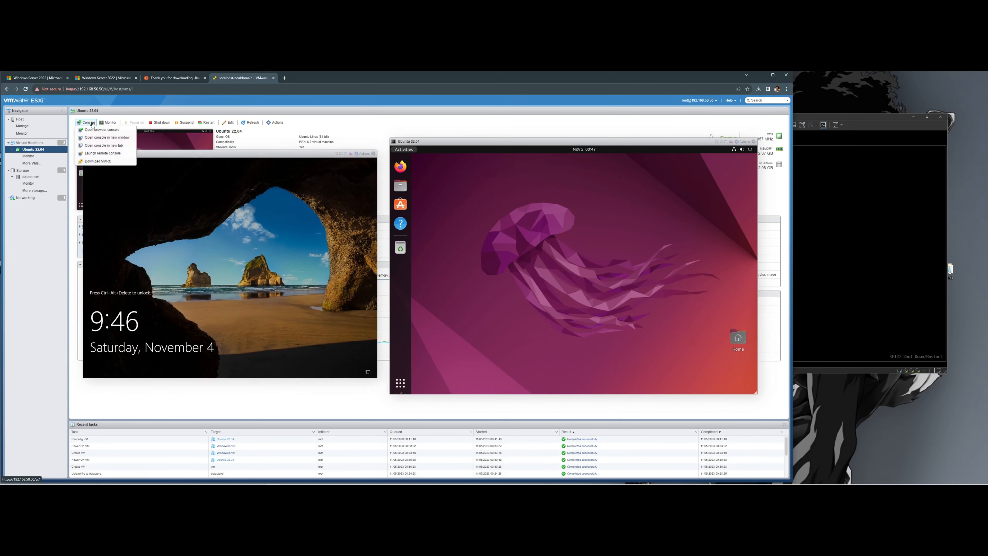
pyautogui.click(109, 154)
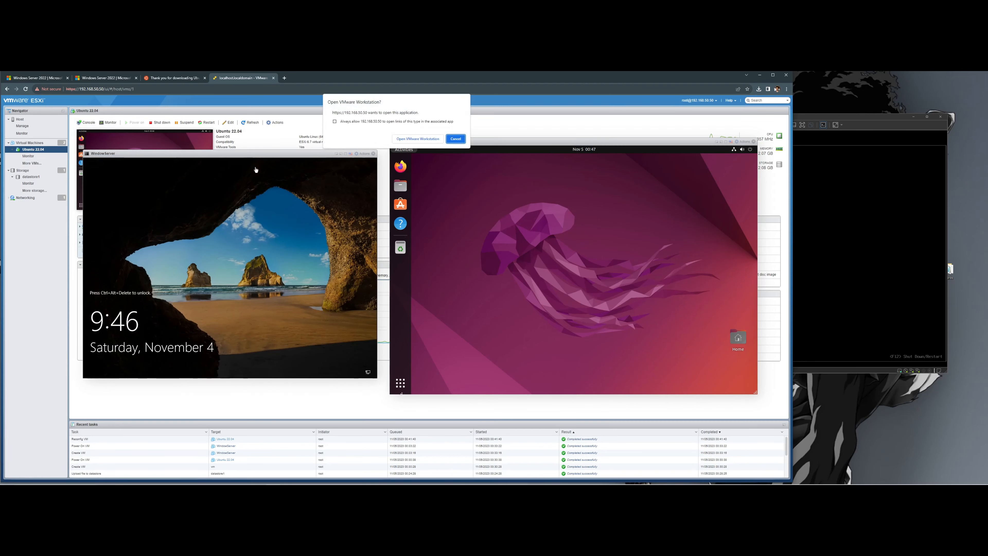
pyautogui.click(417, 139)
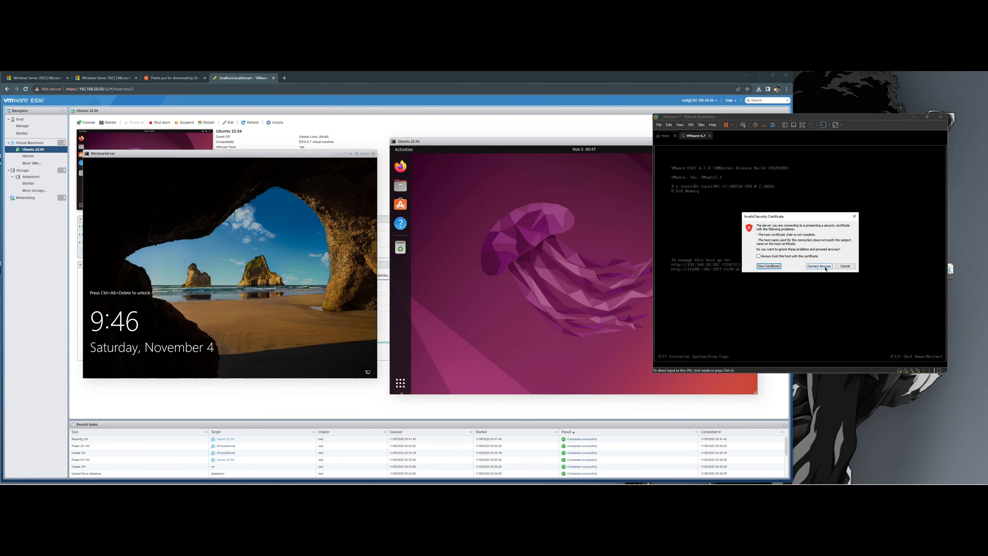
pyautogui.click(819, 267)
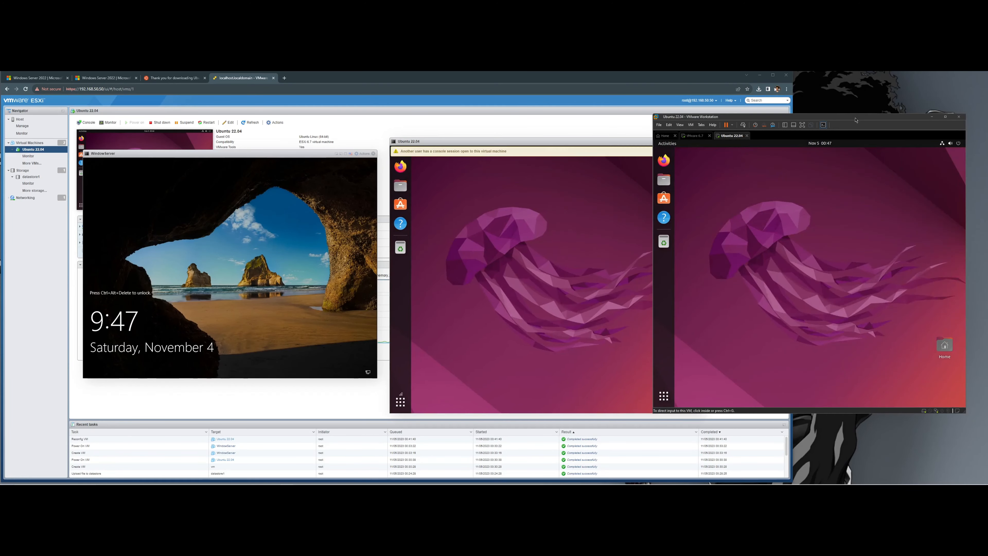
# - Reposition and enlarge the Workstation window, then close the Ubuntu remote console
pyautogui.moveTo(855, 120); pyautogui.dragTo(821, 109)
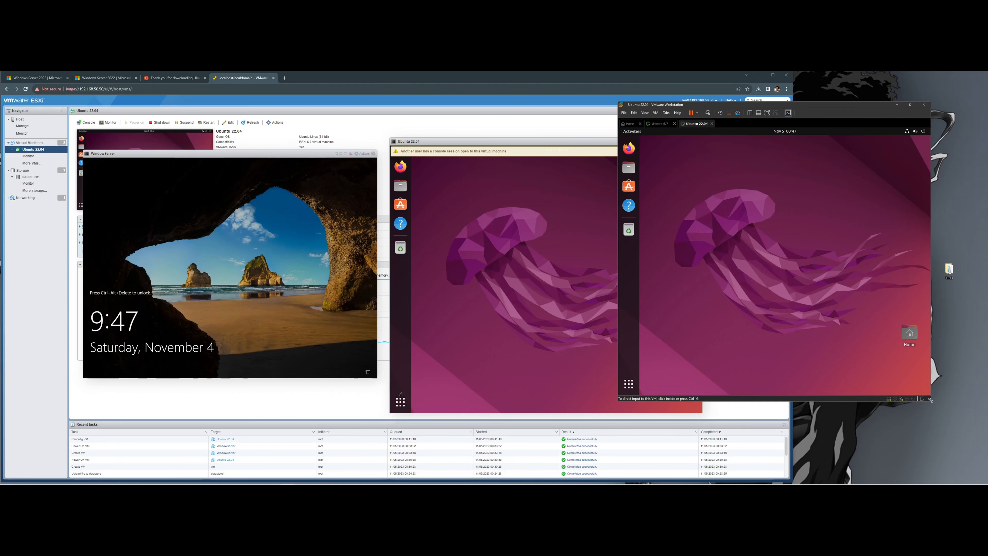
pyautogui.moveTo(930, 399); pyautogui.dragTo(946, 429)
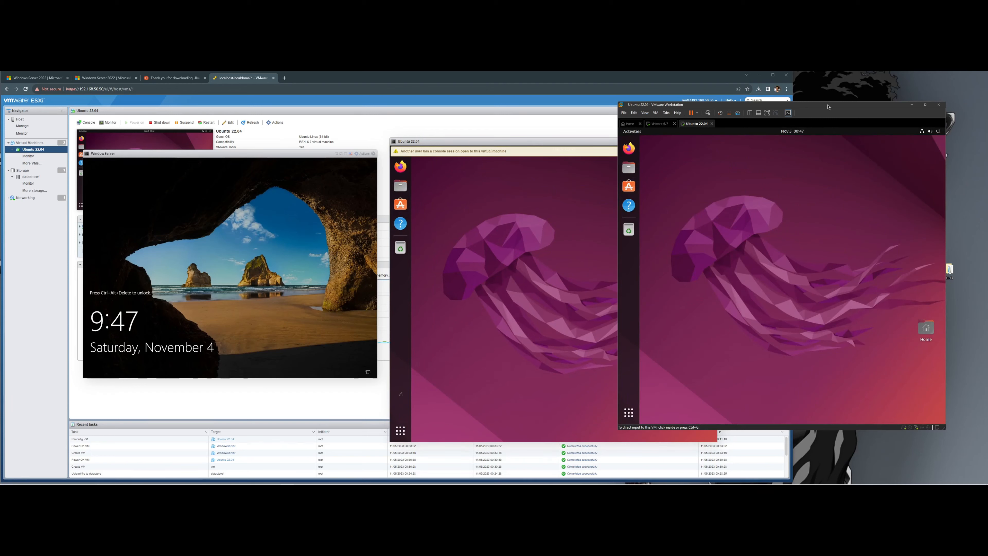
pyautogui.moveTo(828, 106); pyautogui.dragTo(851, 107)
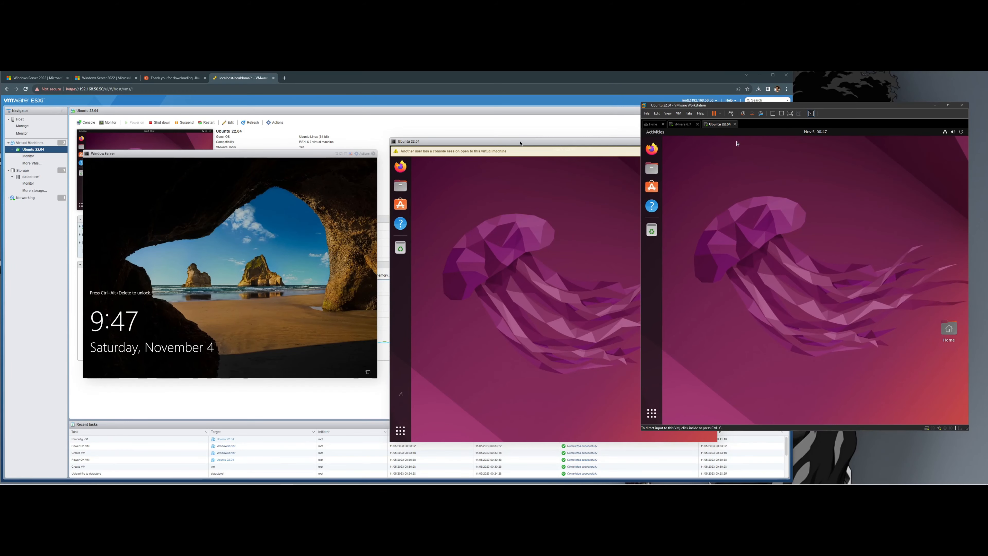
pyautogui.click(734, 124)
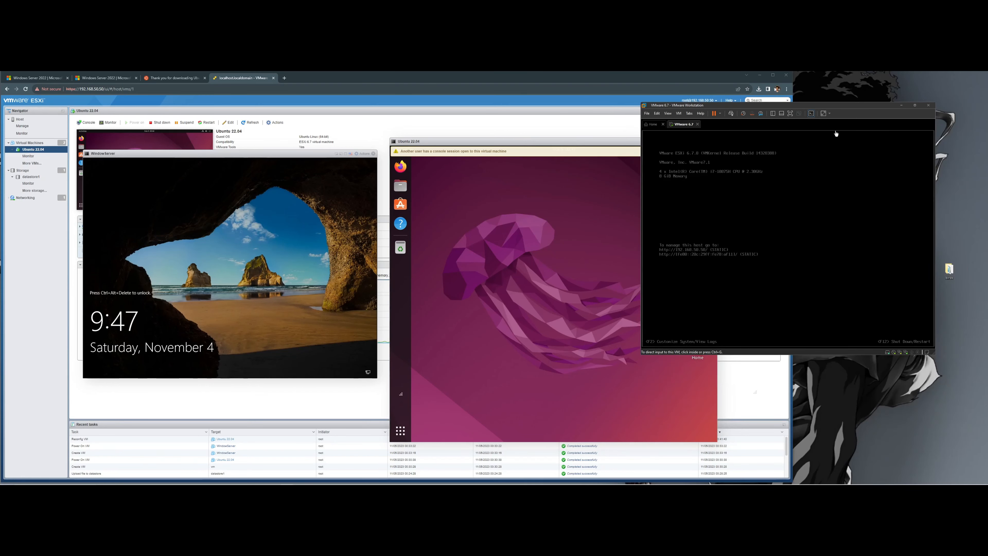
# - Rearrange the browser and Workstation windows, then minimize Workstation to reveal the ESXi page
pyautogui.moveTo(837, 108); pyautogui.dragTo(860, 131)
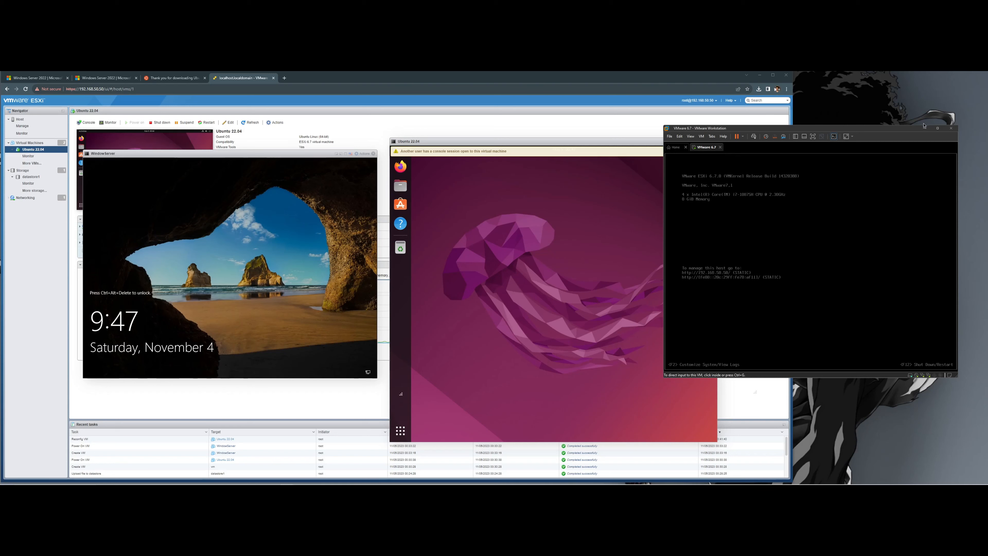
pyautogui.click(617, 132)
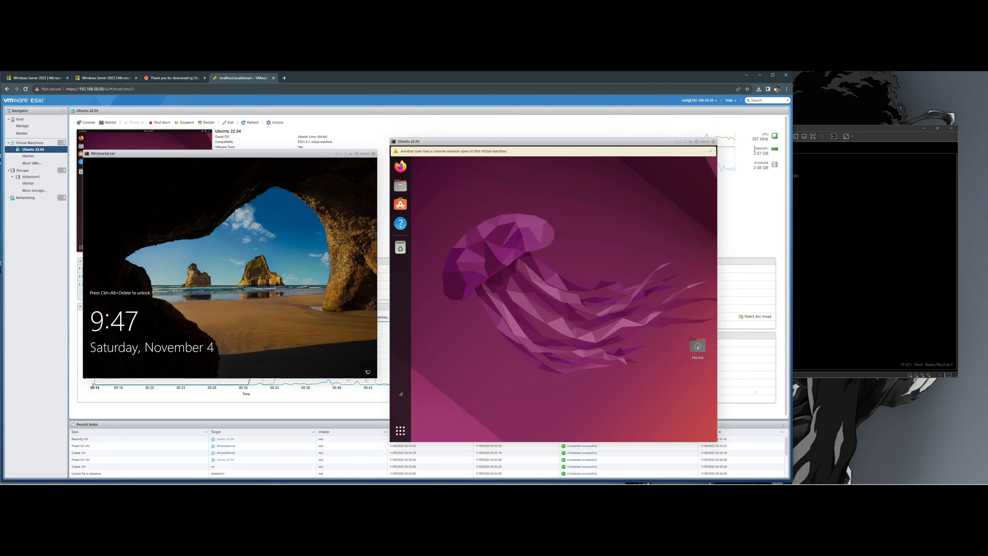
pyautogui.moveTo(792, 159); pyautogui.dragTo(792, 129)
pyautogui.click(871, 127)
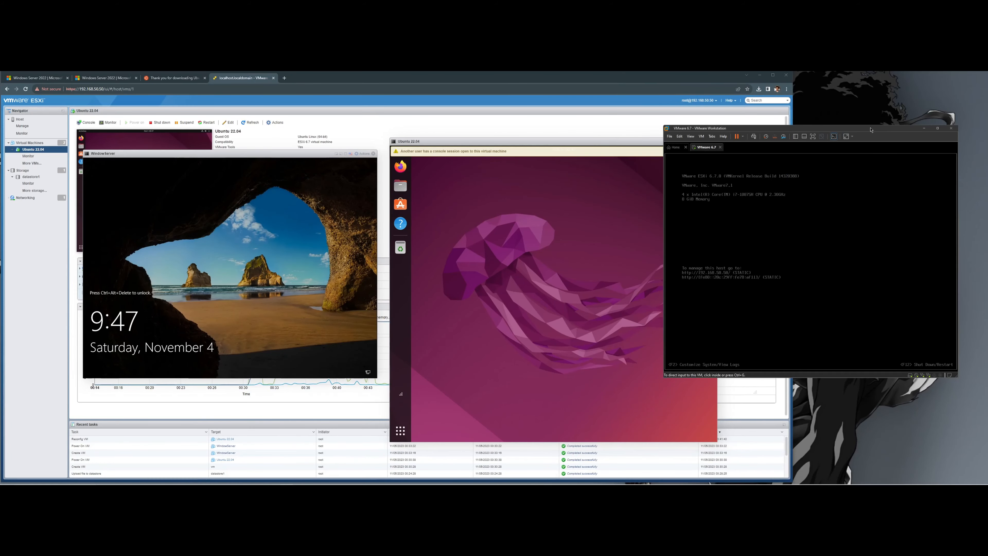
pyautogui.moveTo(870, 129); pyautogui.dragTo(890, 131)
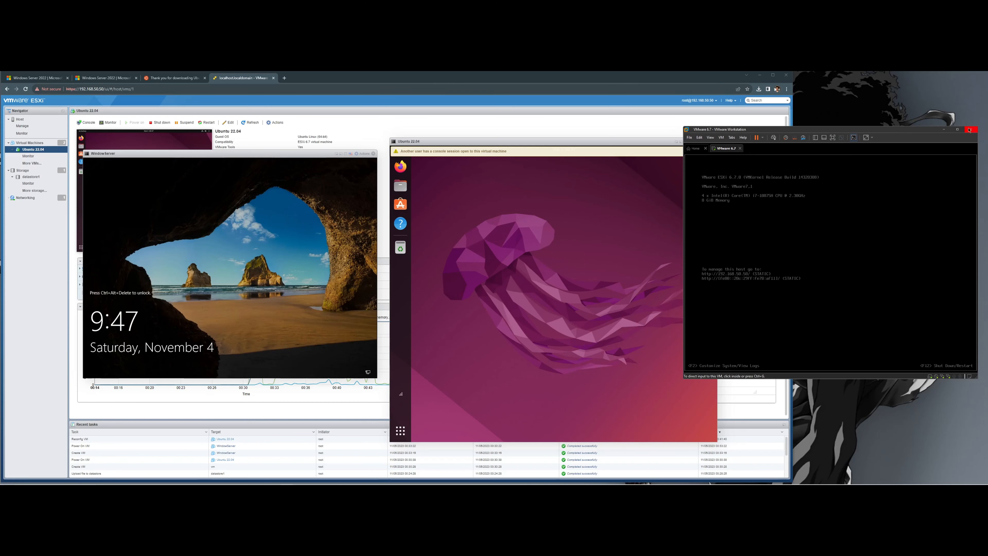
pyautogui.click(944, 129)
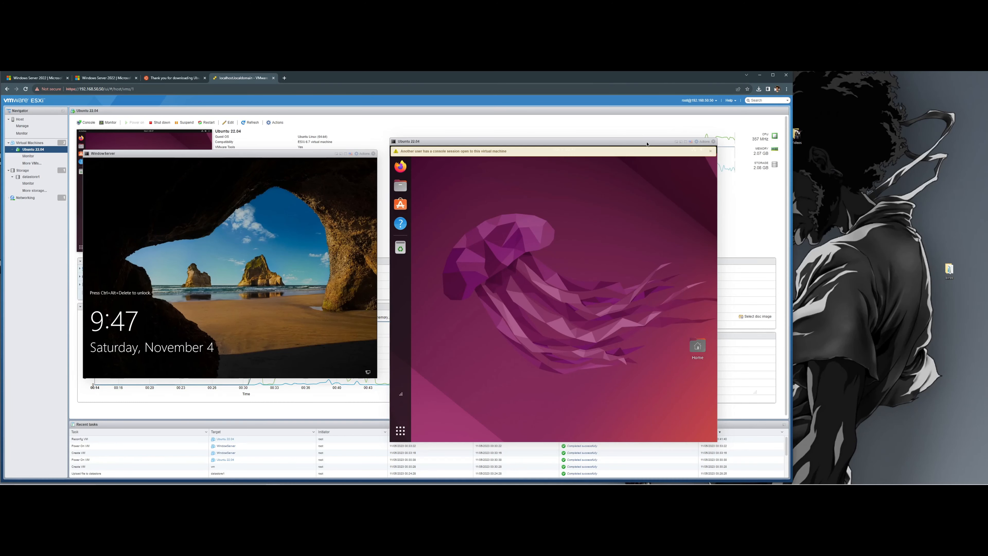
# - Move the Ubuntu console further right and browse the Windows Server console's actions
pyautogui.moveTo(647, 144); pyautogui.dragTo(689, 139)
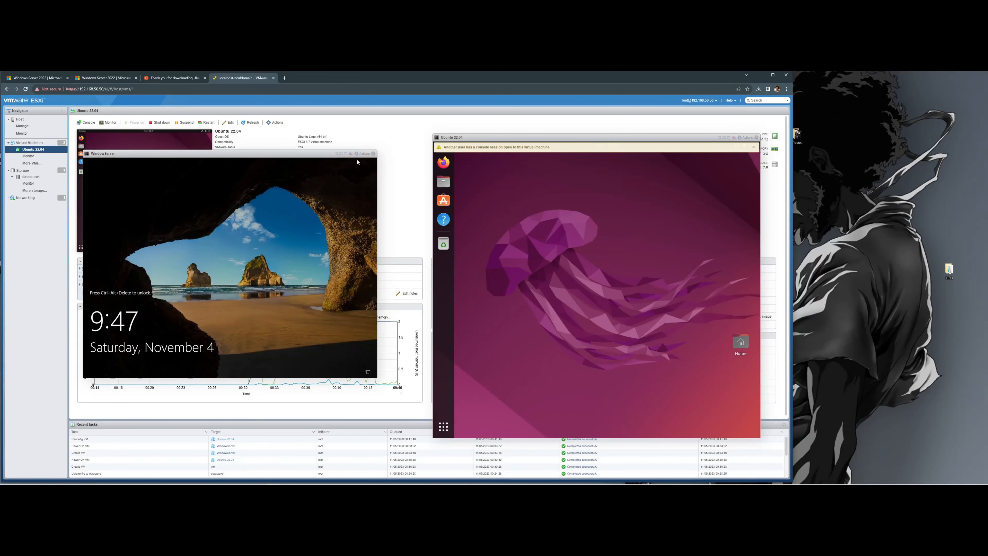
pyautogui.click(362, 154)
pyautogui.moveTo(400, 202)
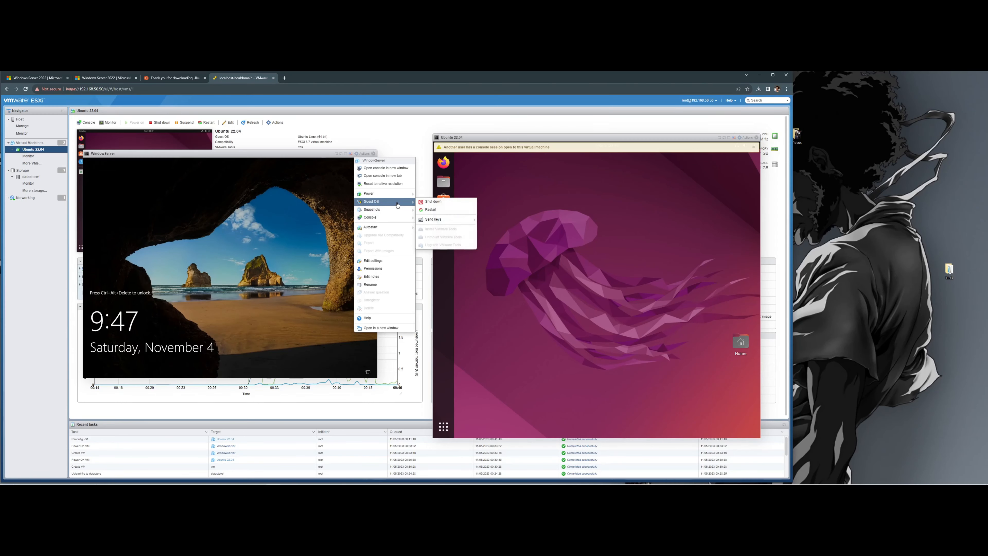
pyautogui.moveTo(449, 221)
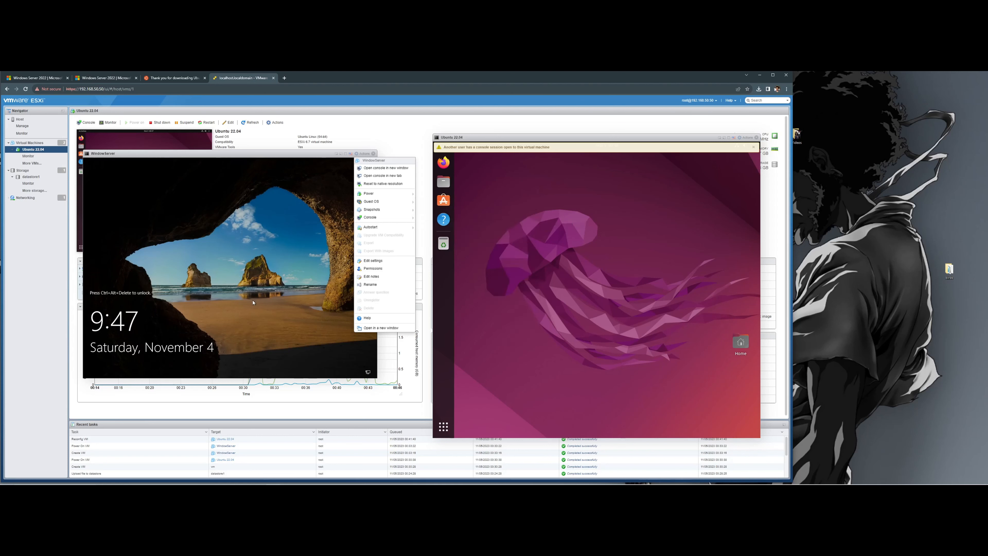
pyautogui.click(210, 298)
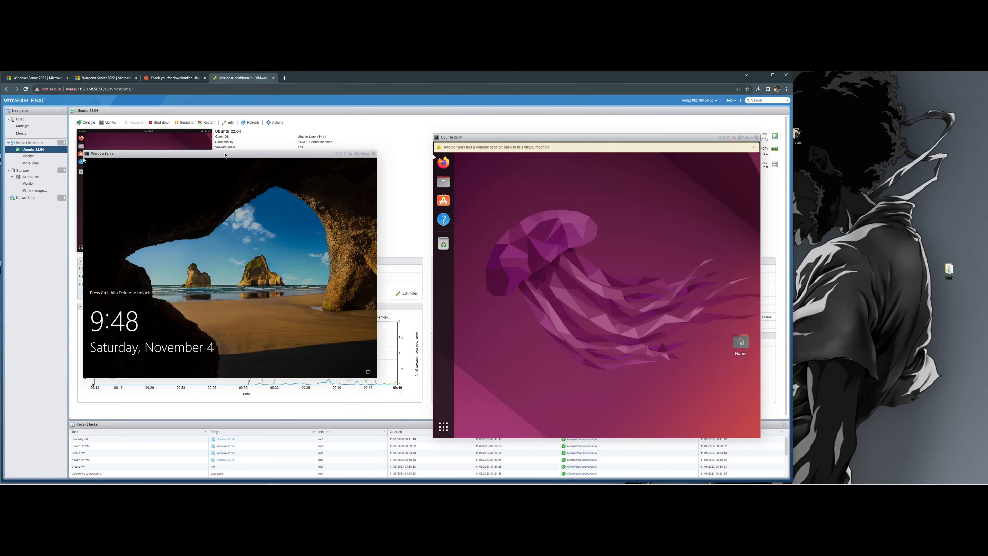
# - Send Ctrl-Alt-Delete to the Windows Server VM through Actions > Guest OS > Send keys
pyautogui.moveTo(225, 155); pyautogui.dragTo(254, 150)
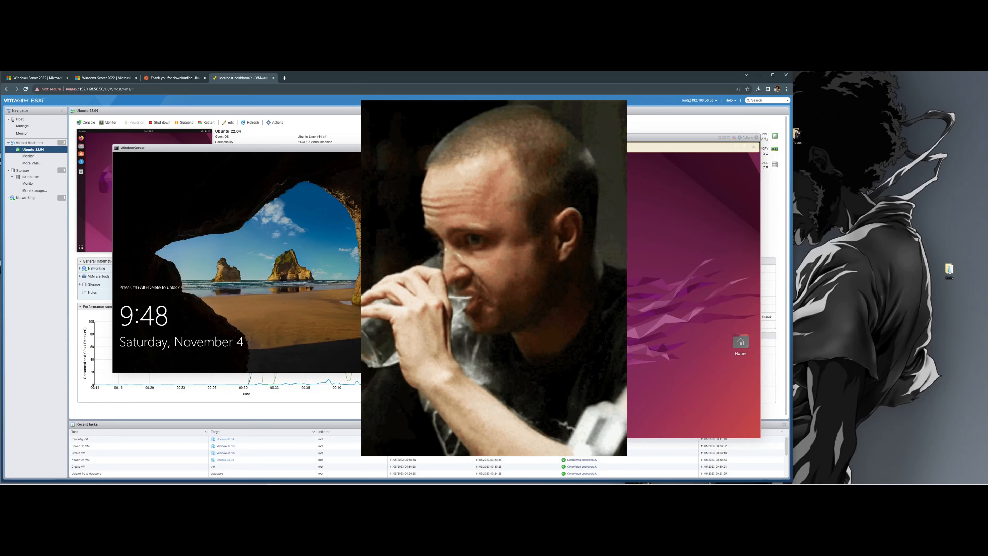
pyautogui.click(386, 148)
pyautogui.moveTo(415, 207)
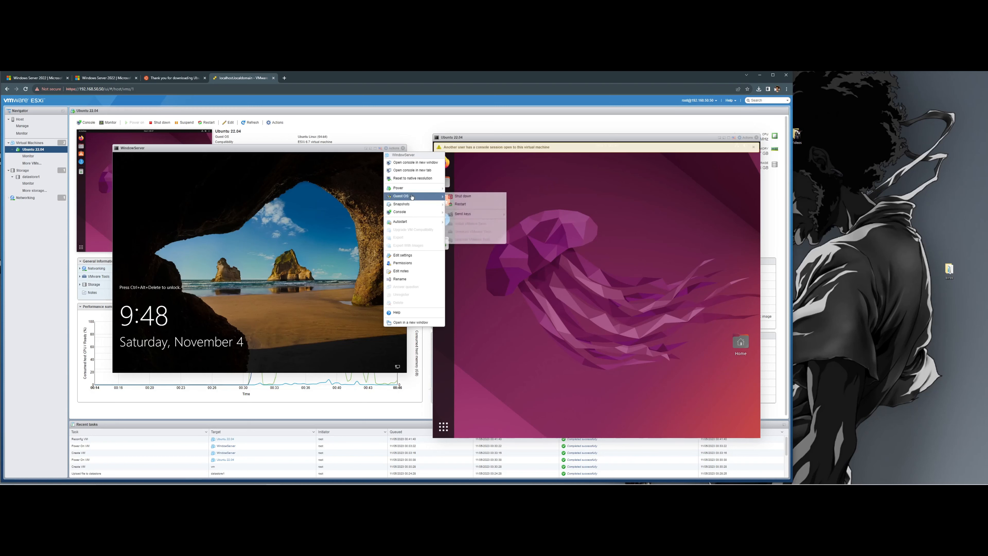
pyautogui.moveTo(466, 214)
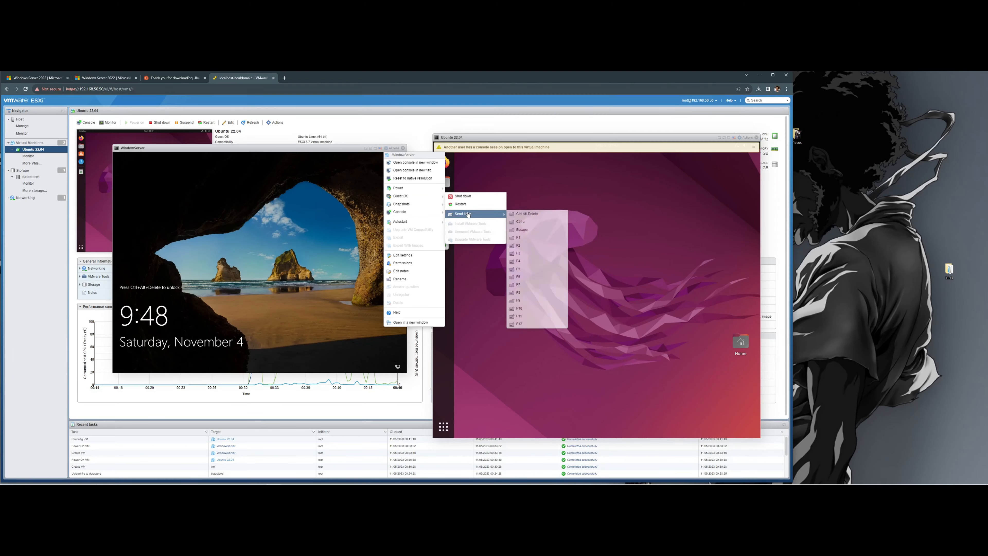
pyautogui.click(521, 216)
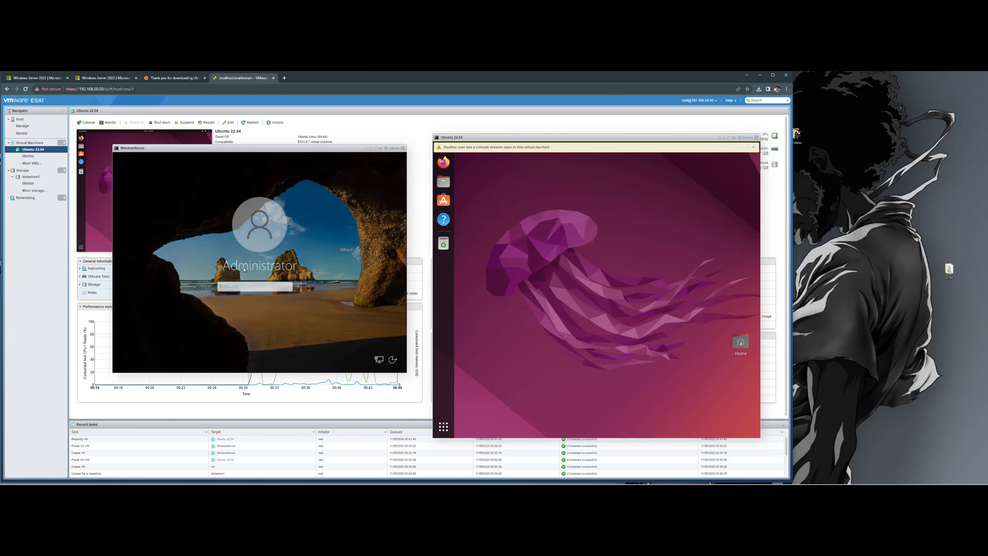
# - Sign in to Windows Server with the Administrator password, then open Ubuntu's Activities overview
pyautogui.write('*******')
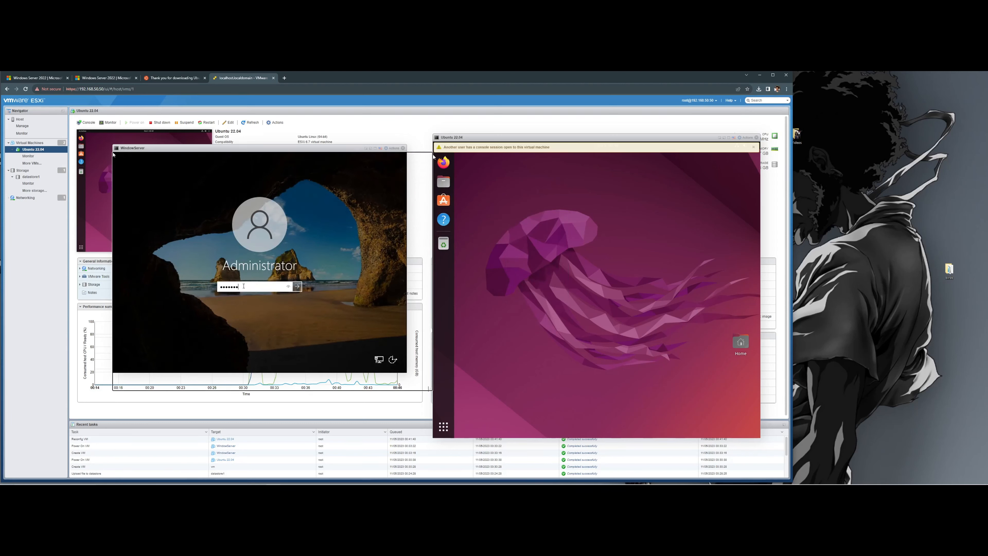
pyautogui.press('Return')
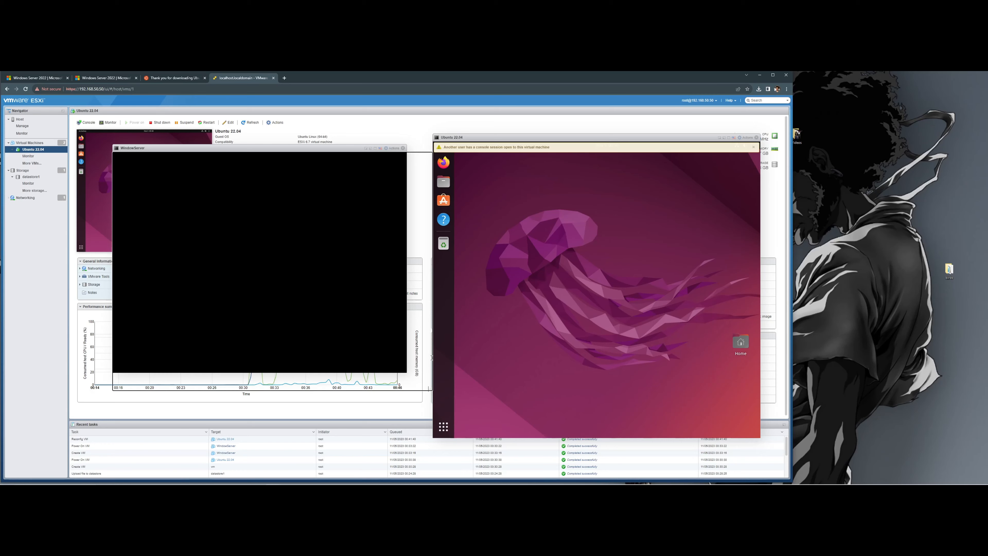
pyautogui.click(753, 147)
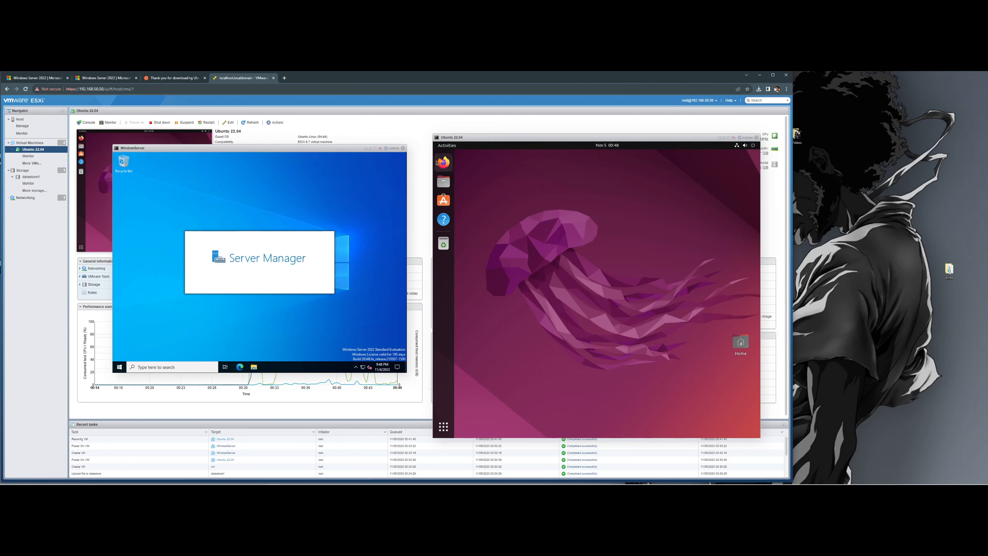
pyautogui.click(447, 145)
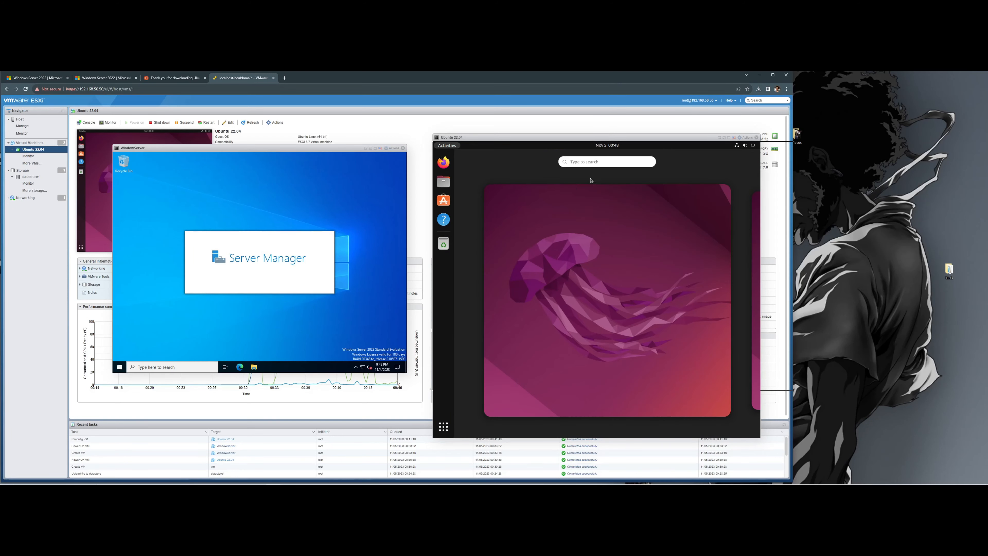
# - Launch Ubuntu's Terminal and run ping google.com, closing the Windows Admin Center popup
pyautogui.write('ter')
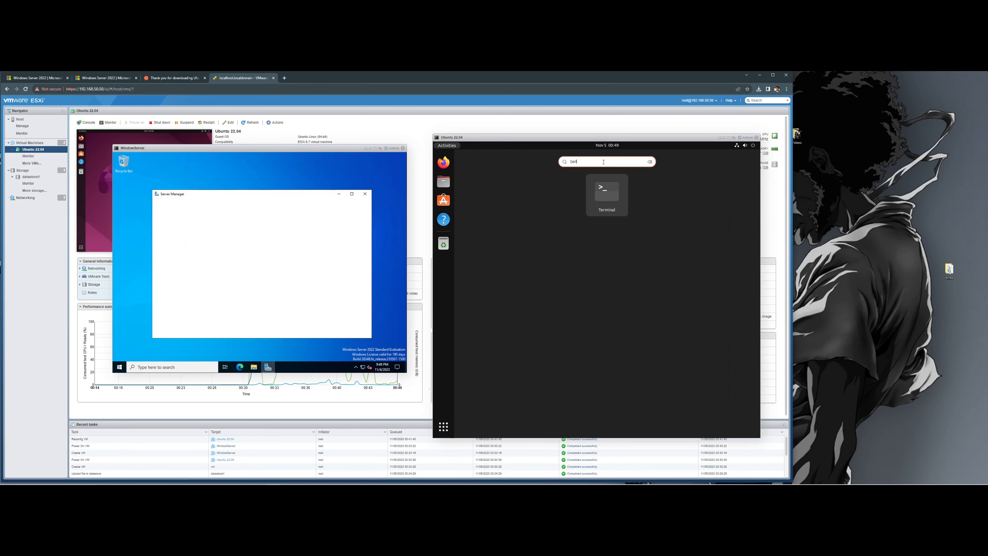
pyautogui.press('Return')
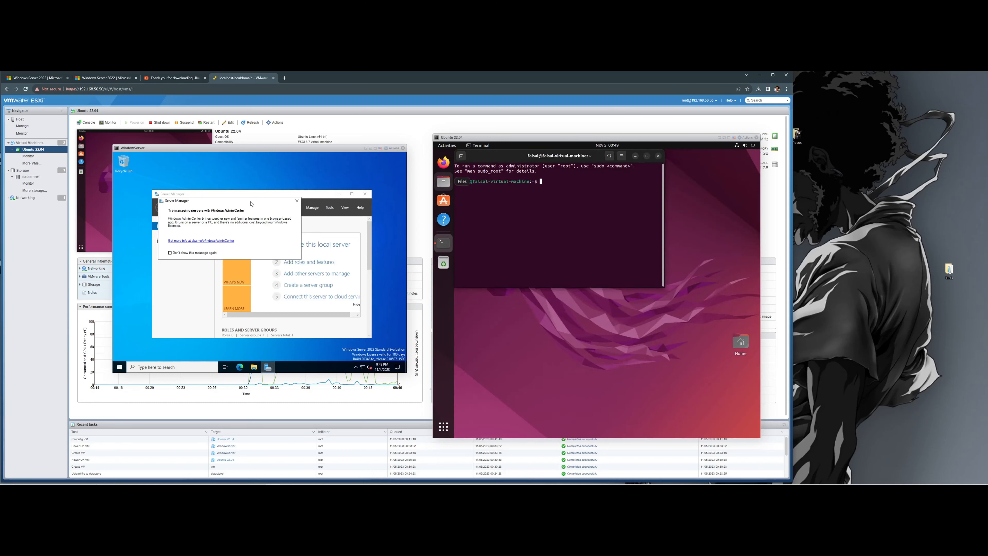
pyautogui.click(297, 201)
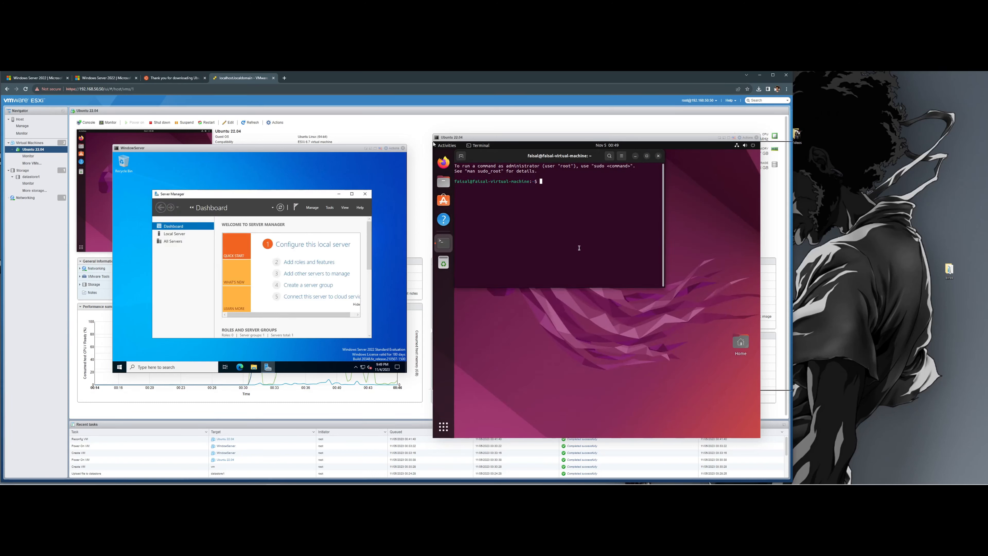
pyautogui.write('ping google.com')
pyautogui.press('Return')
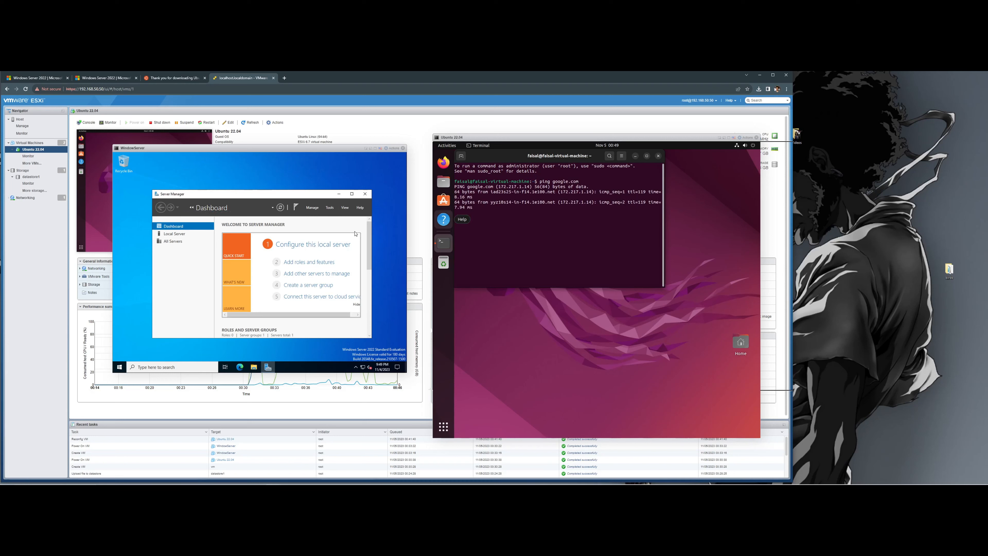
pyautogui.click(173, 367)
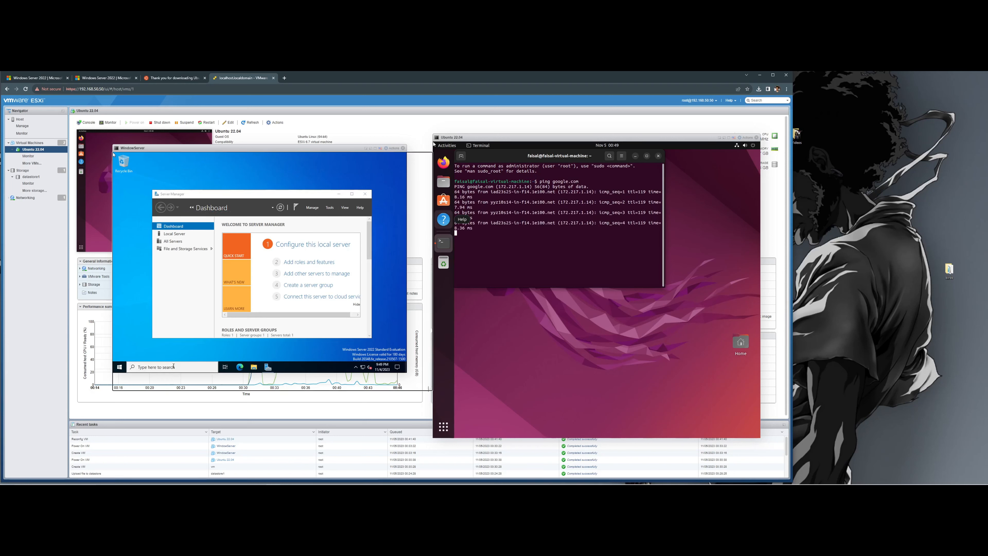
# - Launch Command Prompt on Windows Server and run a ping to google.com, then stop it
pyautogui.write('cmd')
pyautogui.press('Return')
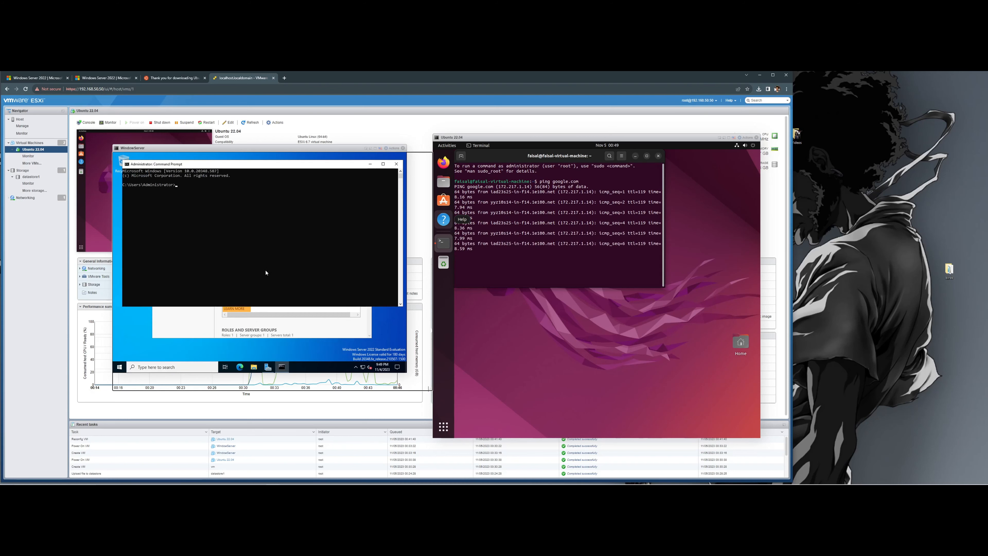
pyautogui.click(257, 204)
pyautogui.press('Escape')
pyautogui.write('ping')
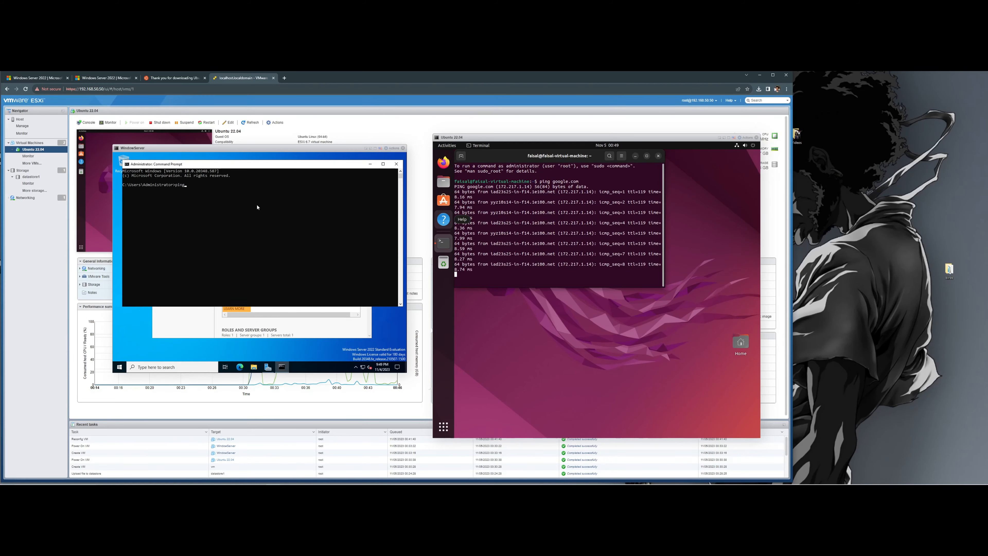
pyautogui.write(' google.com')
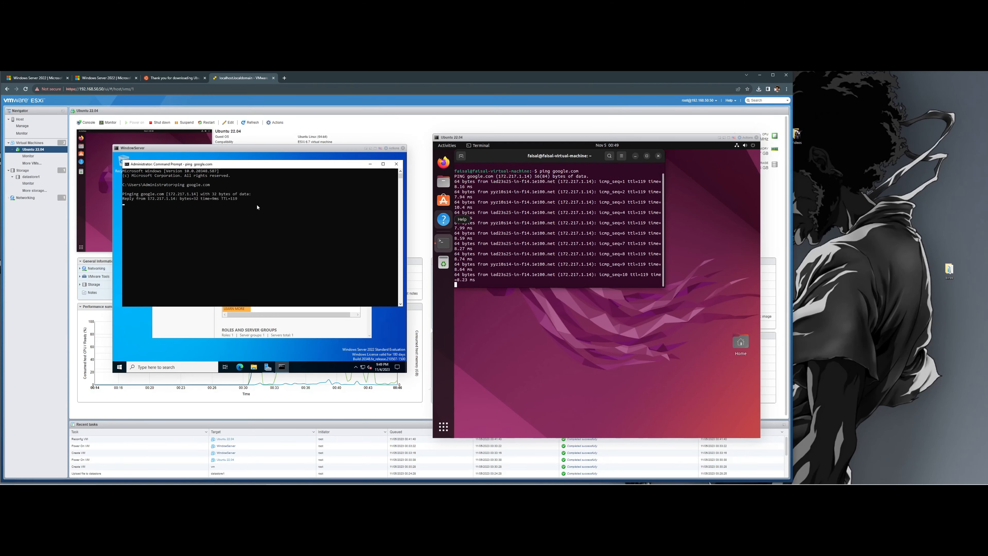
pyautogui.hotkey('ctrl', 'c')
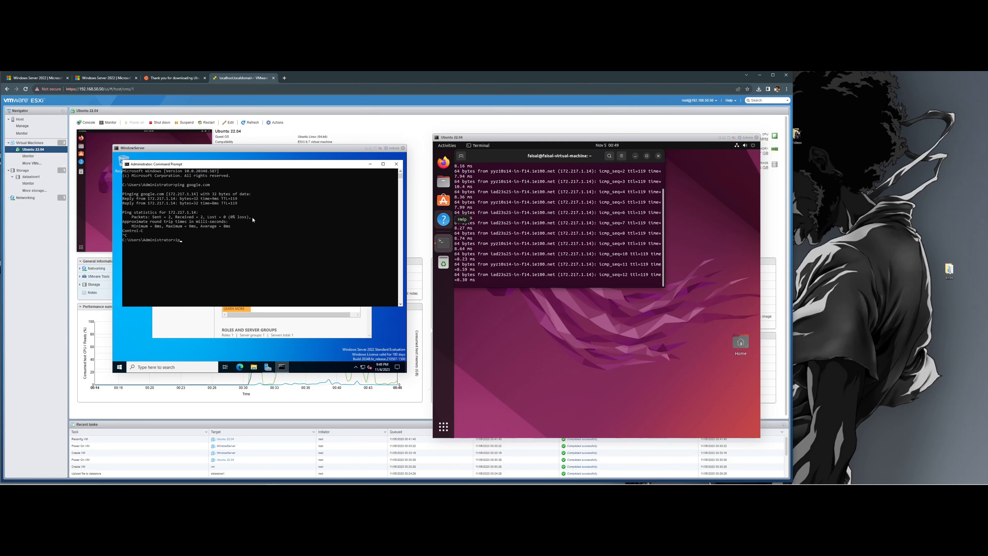
# - Run ipconfig to show IPv4 192.168.50.97, then stop the Ubuntu ping
pyautogui.write('ipconfig')
pyautogui.press('Return')
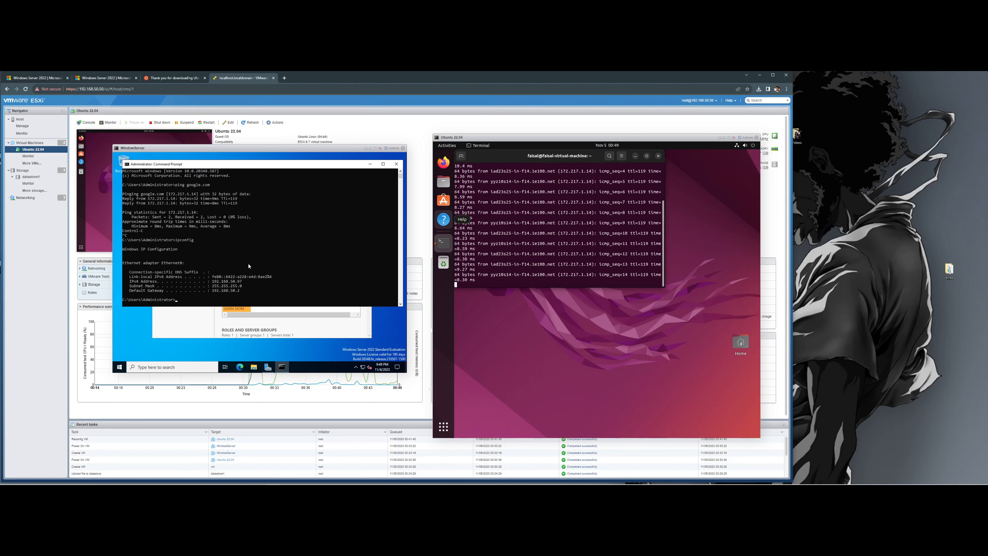
pyautogui.moveTo(246, 281); pyautogui.dragTo(213, 276)
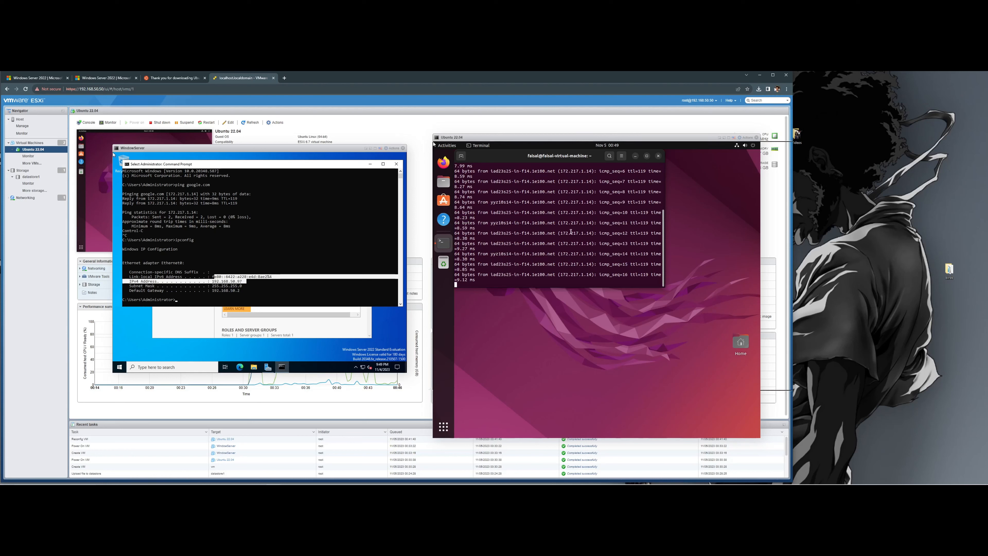
pyautogui.click(570, 231)
pyautogui.hotkey('ctrl', 'c')
pyautogui.press('Return')
pyautogui.press('Return')
pyautogui.press('Return')
# - List Ubuntu's IPv4 address with ip -4 a after trying ipconfig and ifconfig
pyautogui.write('ipconfig')
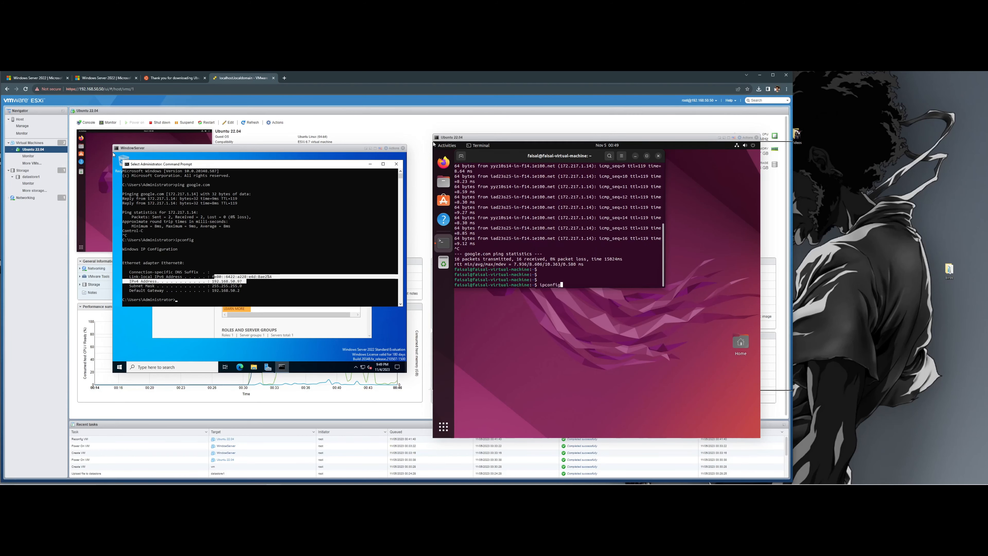
pyautogui.press('Return')
pyautogui.write('ifconfig')
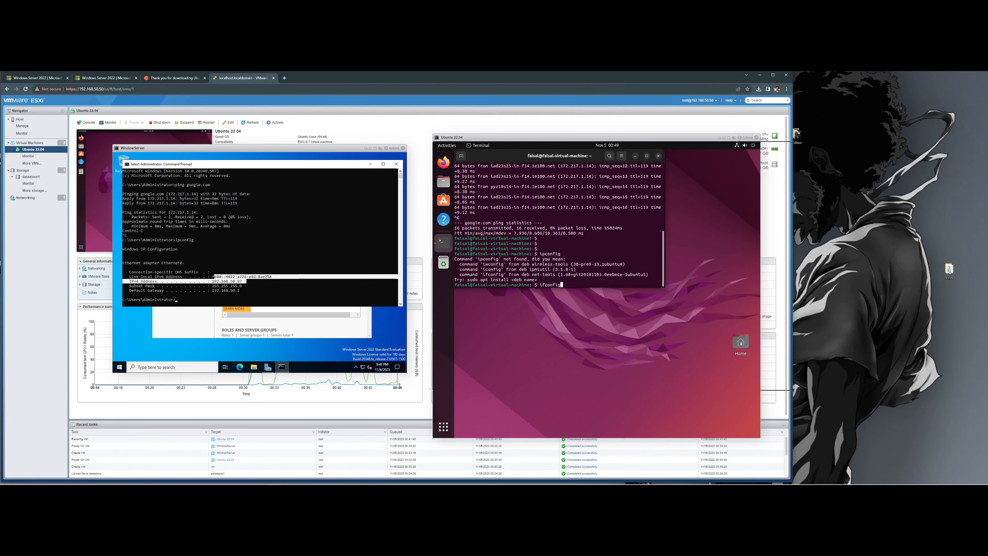
pyautogui.press('Return')
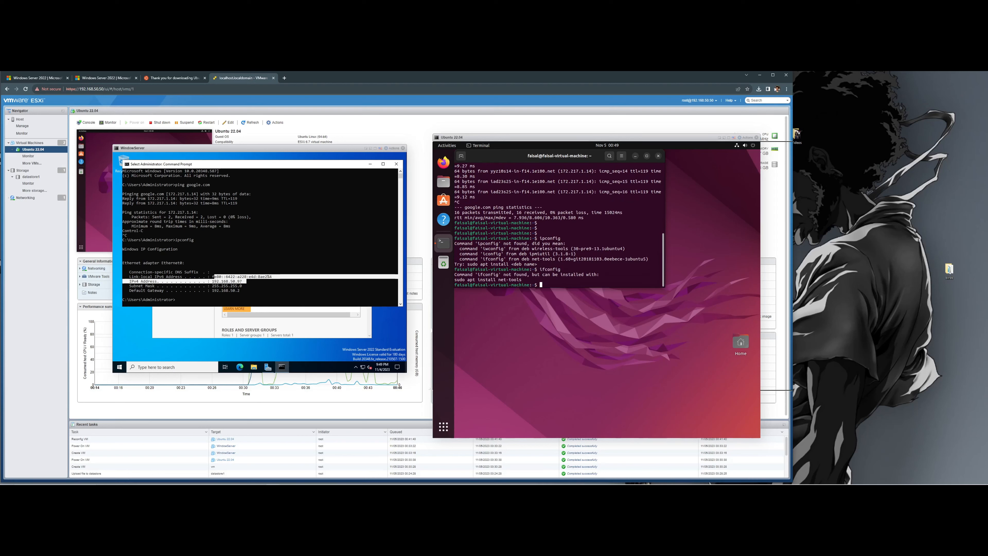
pyautogui.write('ip -4 a')
pyautogui.press('Return')
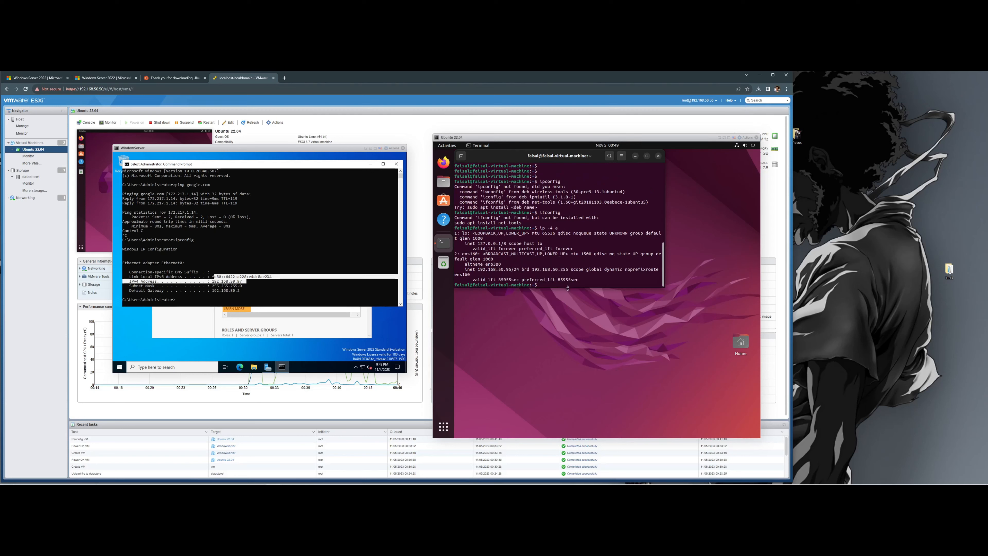
# - Launch Microsoft Edge in the Windows Server VM
pyautogui.scroll(3, 560, 286)
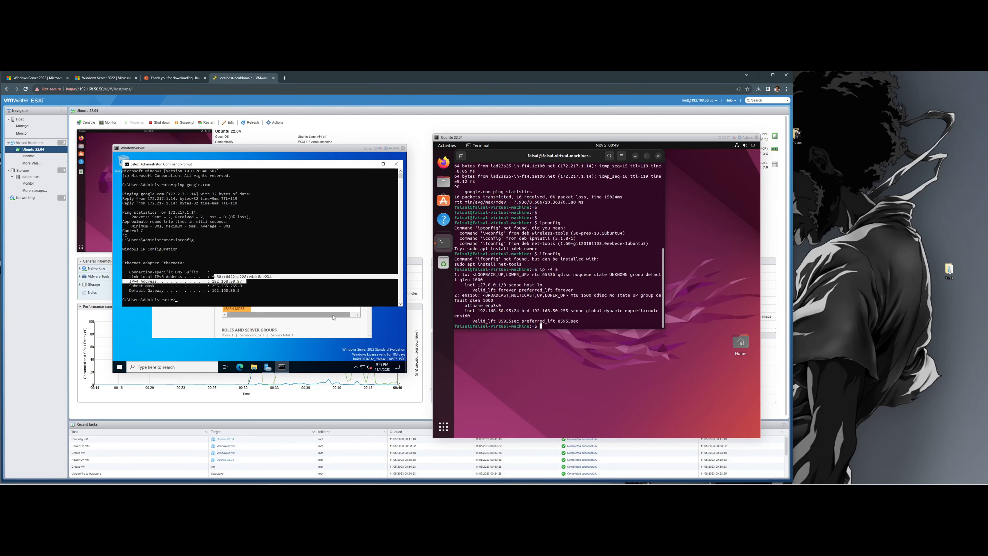
pyautogui.click(244, 368)
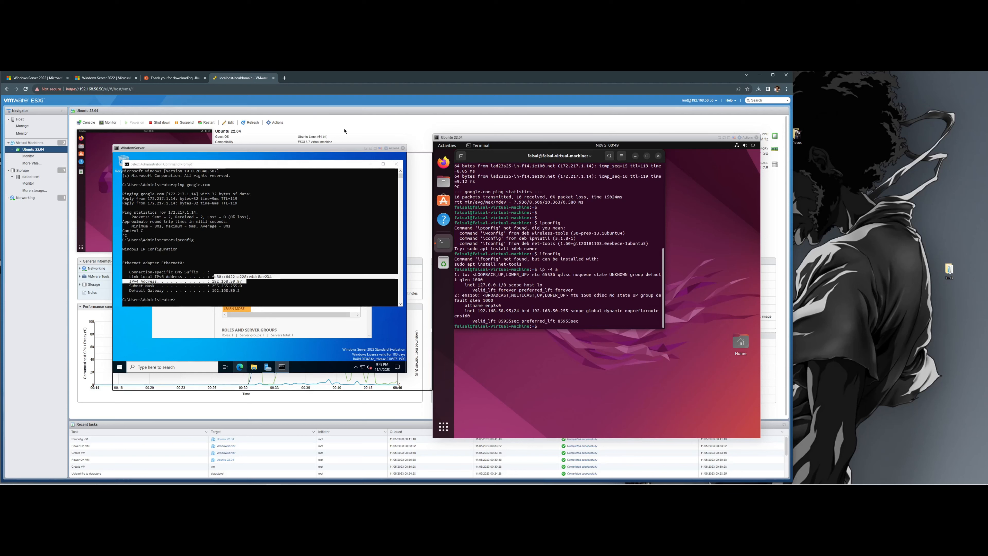
pyautogui.moveTo(329, 151); pyautogui.dragTo(301, 147)
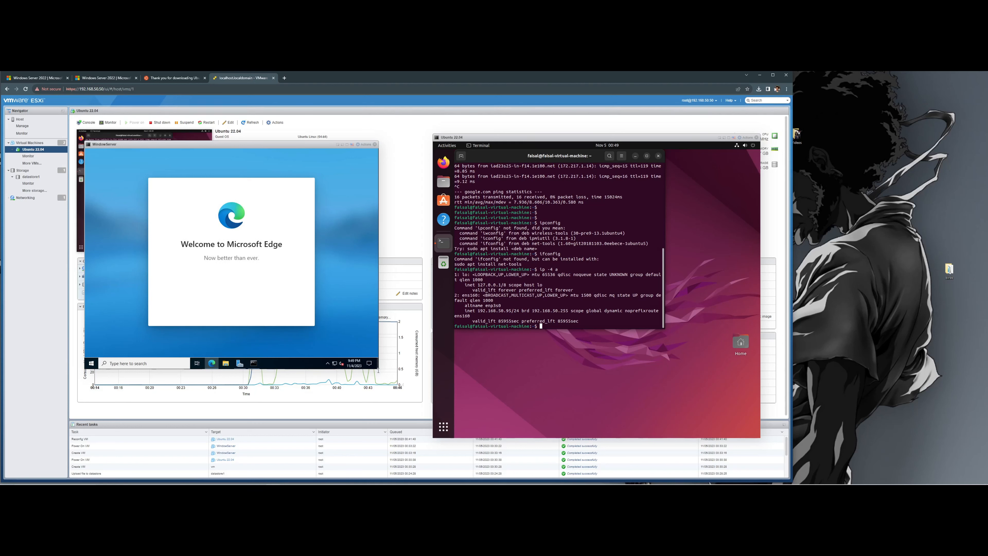
# - Load google.com in Edge past its welcome and setup dialogs, then close Edge
pyautogui.click(245, 302)
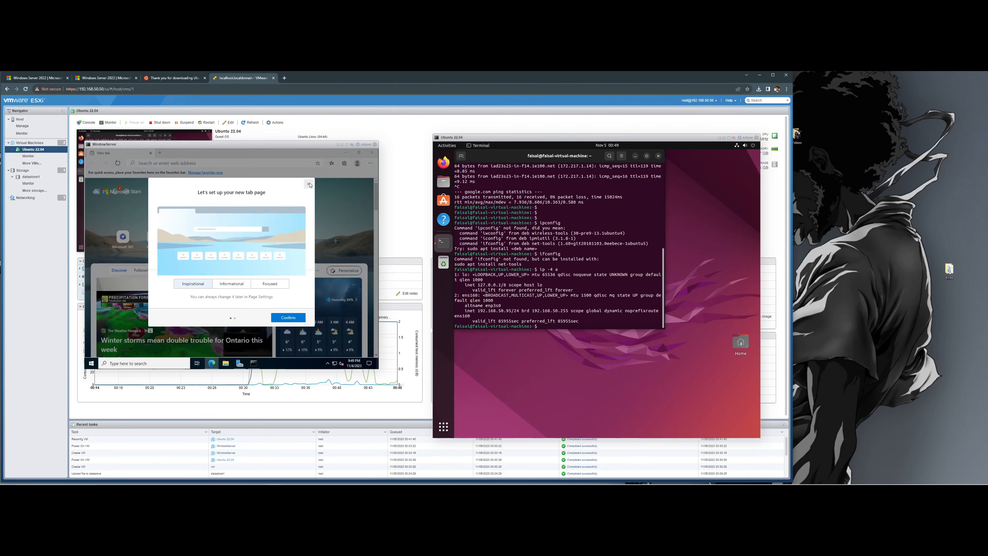
pyautogui.click(309, 184)
pyautogui.click(257, 165)
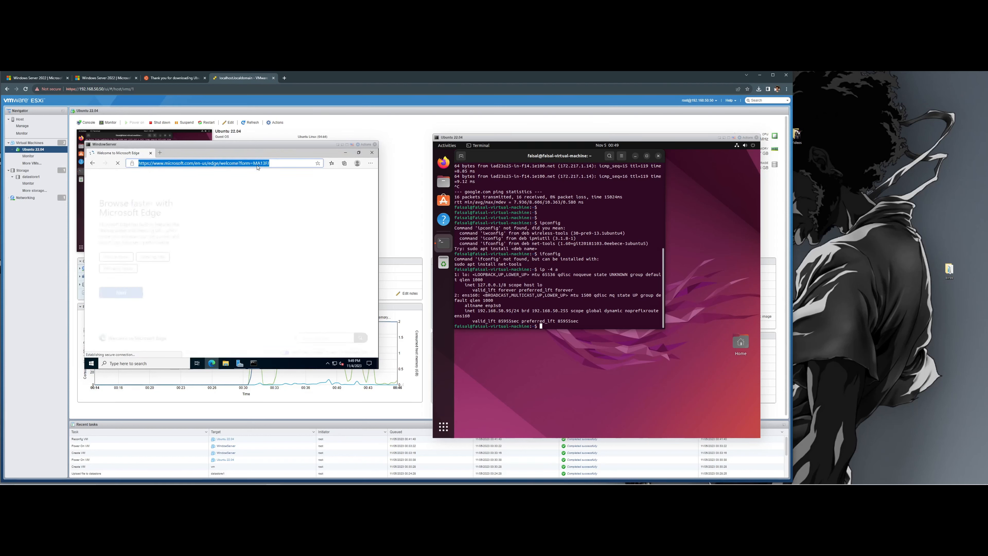
pyautogui.write('google.com')
pyautogui.press('Return')
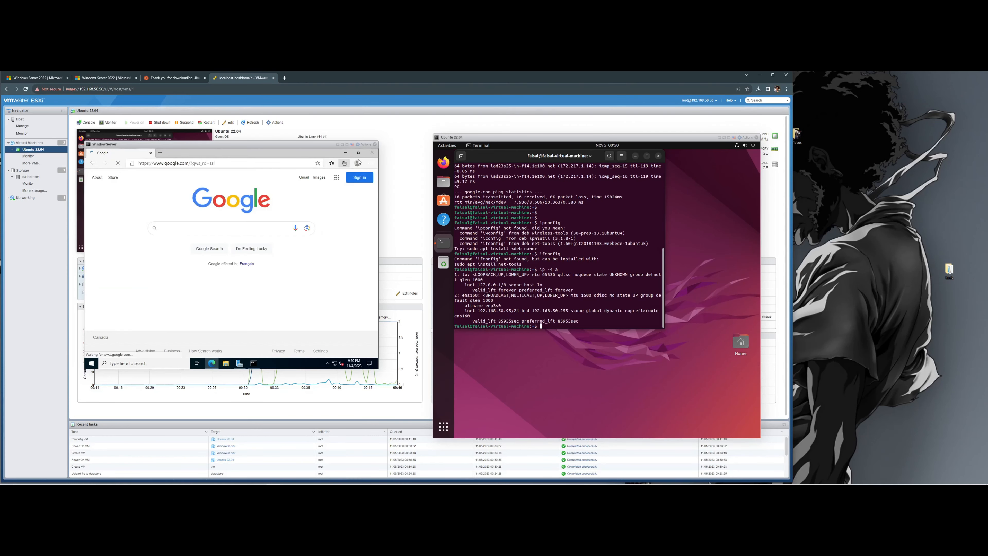
pyautogui.click(333, 234)
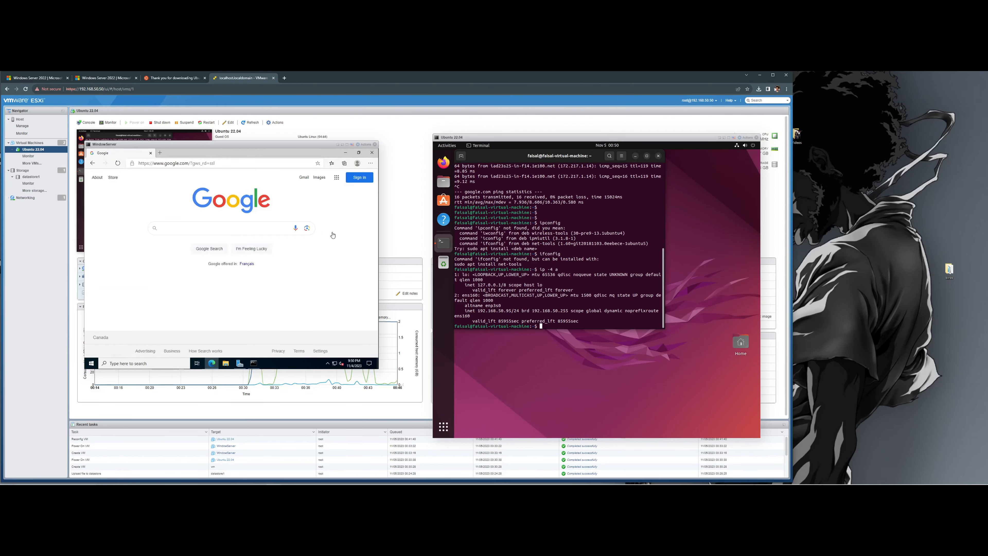
pyautogui.click(372, 156)
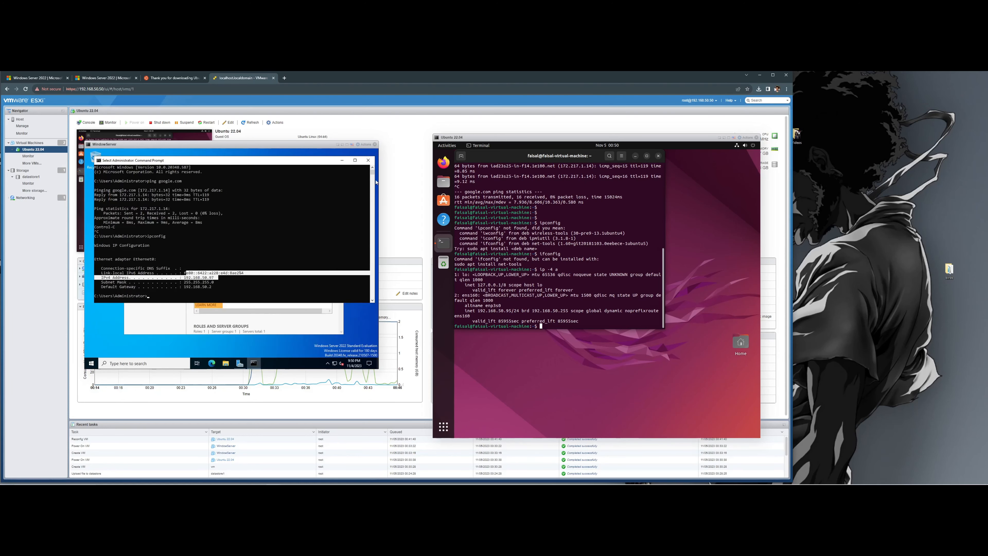
# - Bring Server Manager to the front, enlarge it, and move it up-left
pyautogui.click(337, 328)
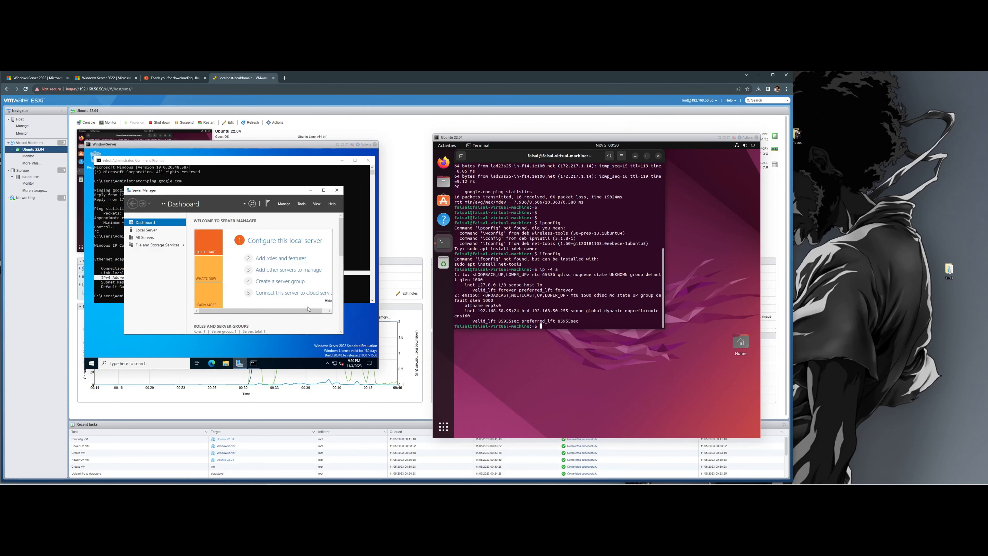
pyautogui.moveTo(342, 334); pyautogui.dragTo(368, 354)
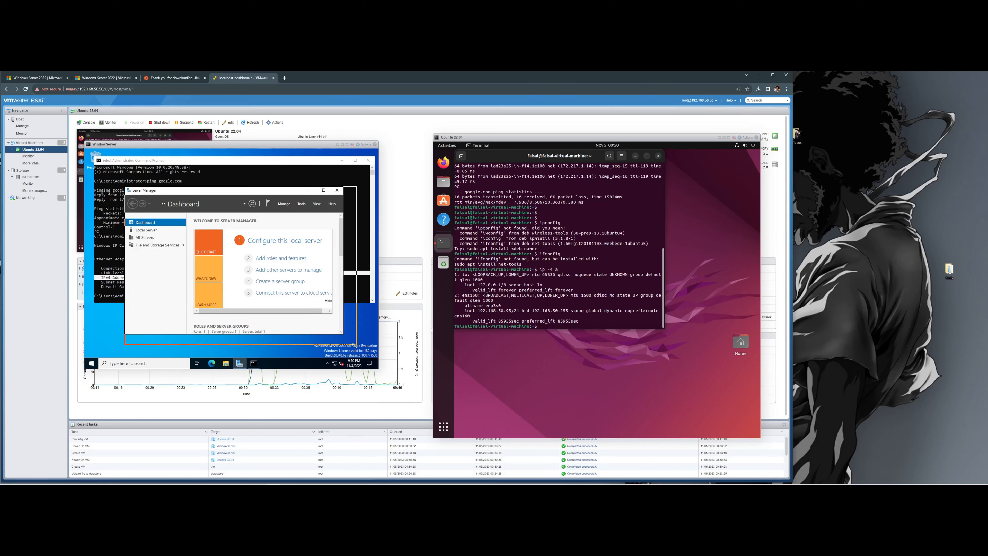
pyautogui.moveTo(309, 193); pyautogui.dragTo(288, 185)
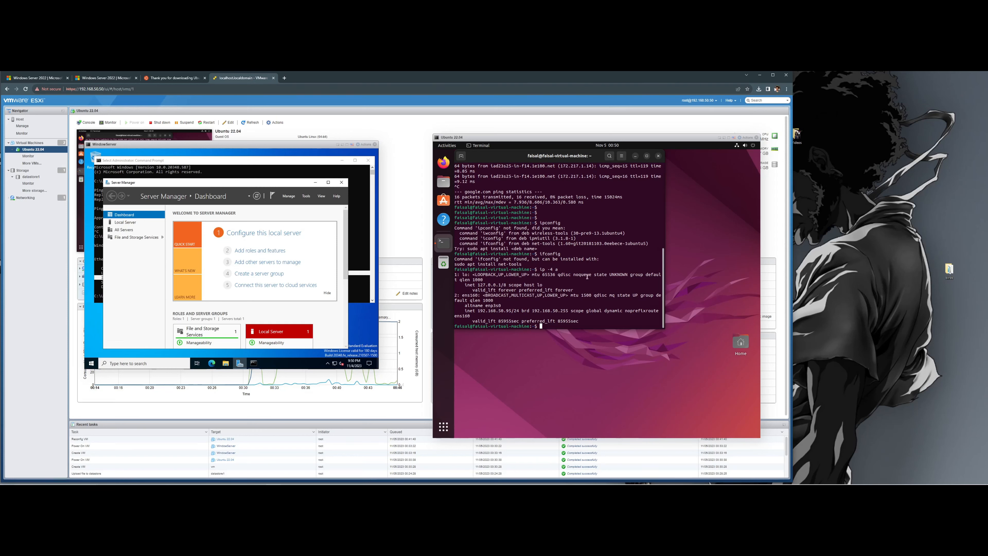
# - Drag the Ubuntu terminal window lower and to the right, then refocus the Windows Server console
pyautogui.rightClick(569, 156)
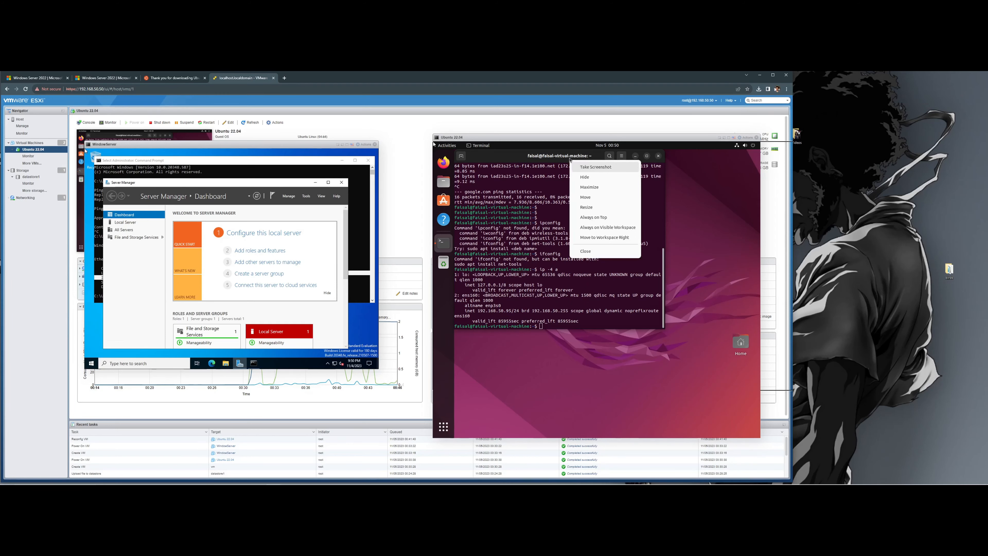
pyautogui.click(548, 157)
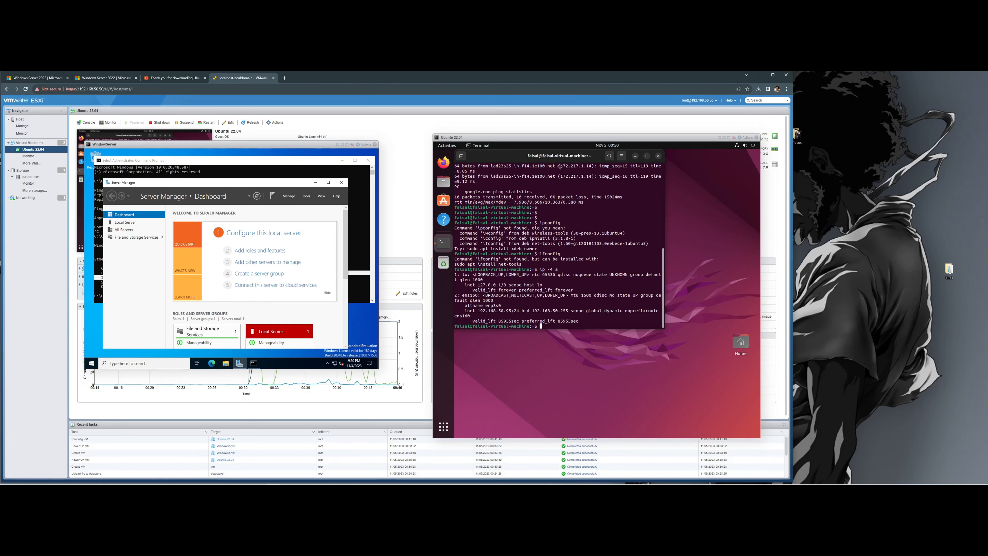
pyautogui.moveTo(559, 167)
pyautogui.mouseDown()
pyautogui.moveTo(565, 177)
pyautogui.moveTo(557, 175)
pyautogui.mouseUp()
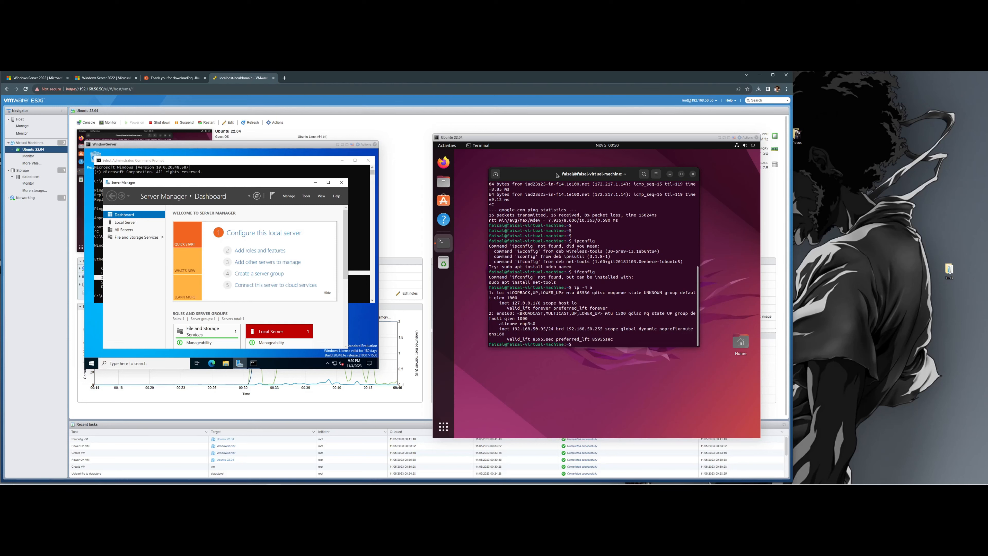
pyautogui.click(288, 184)
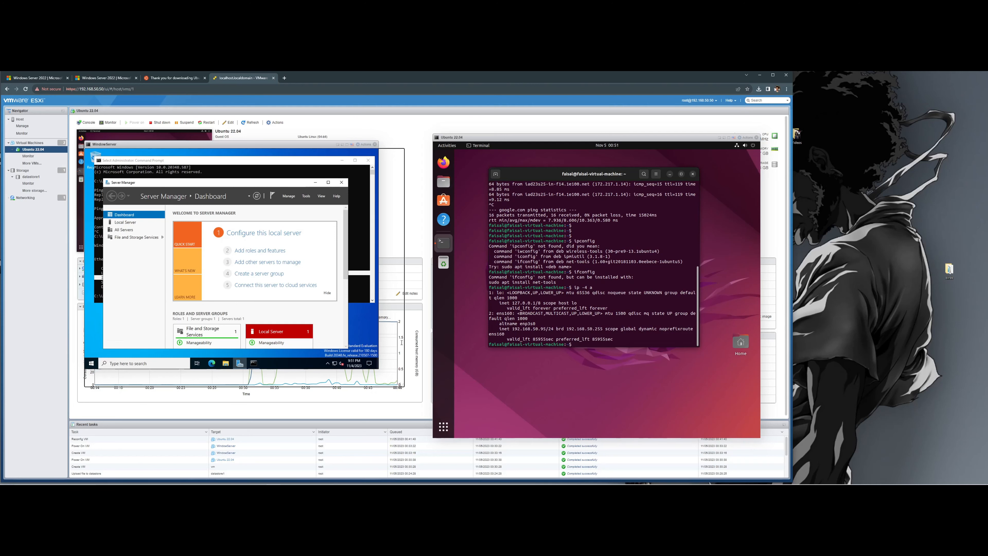
pyautogui.moveTo(287, 482)
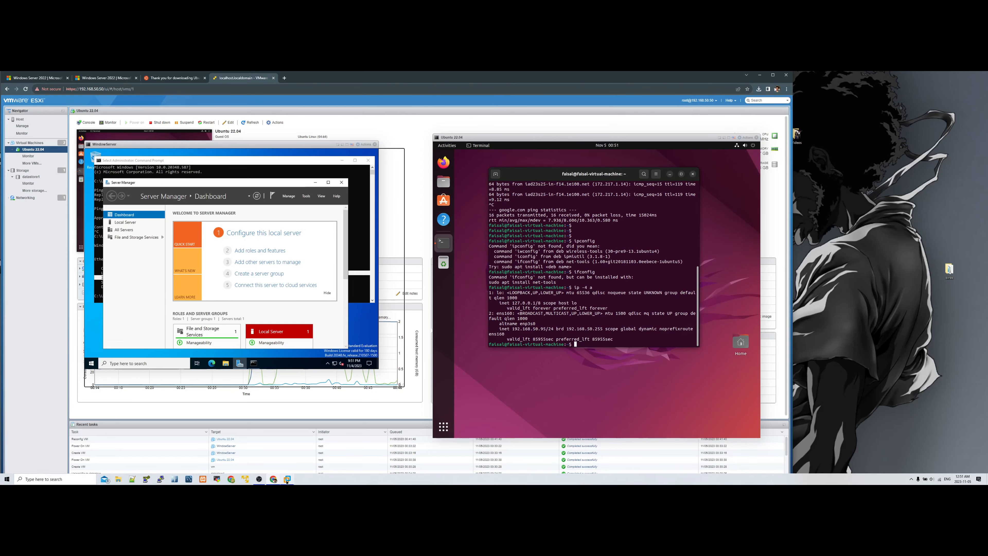